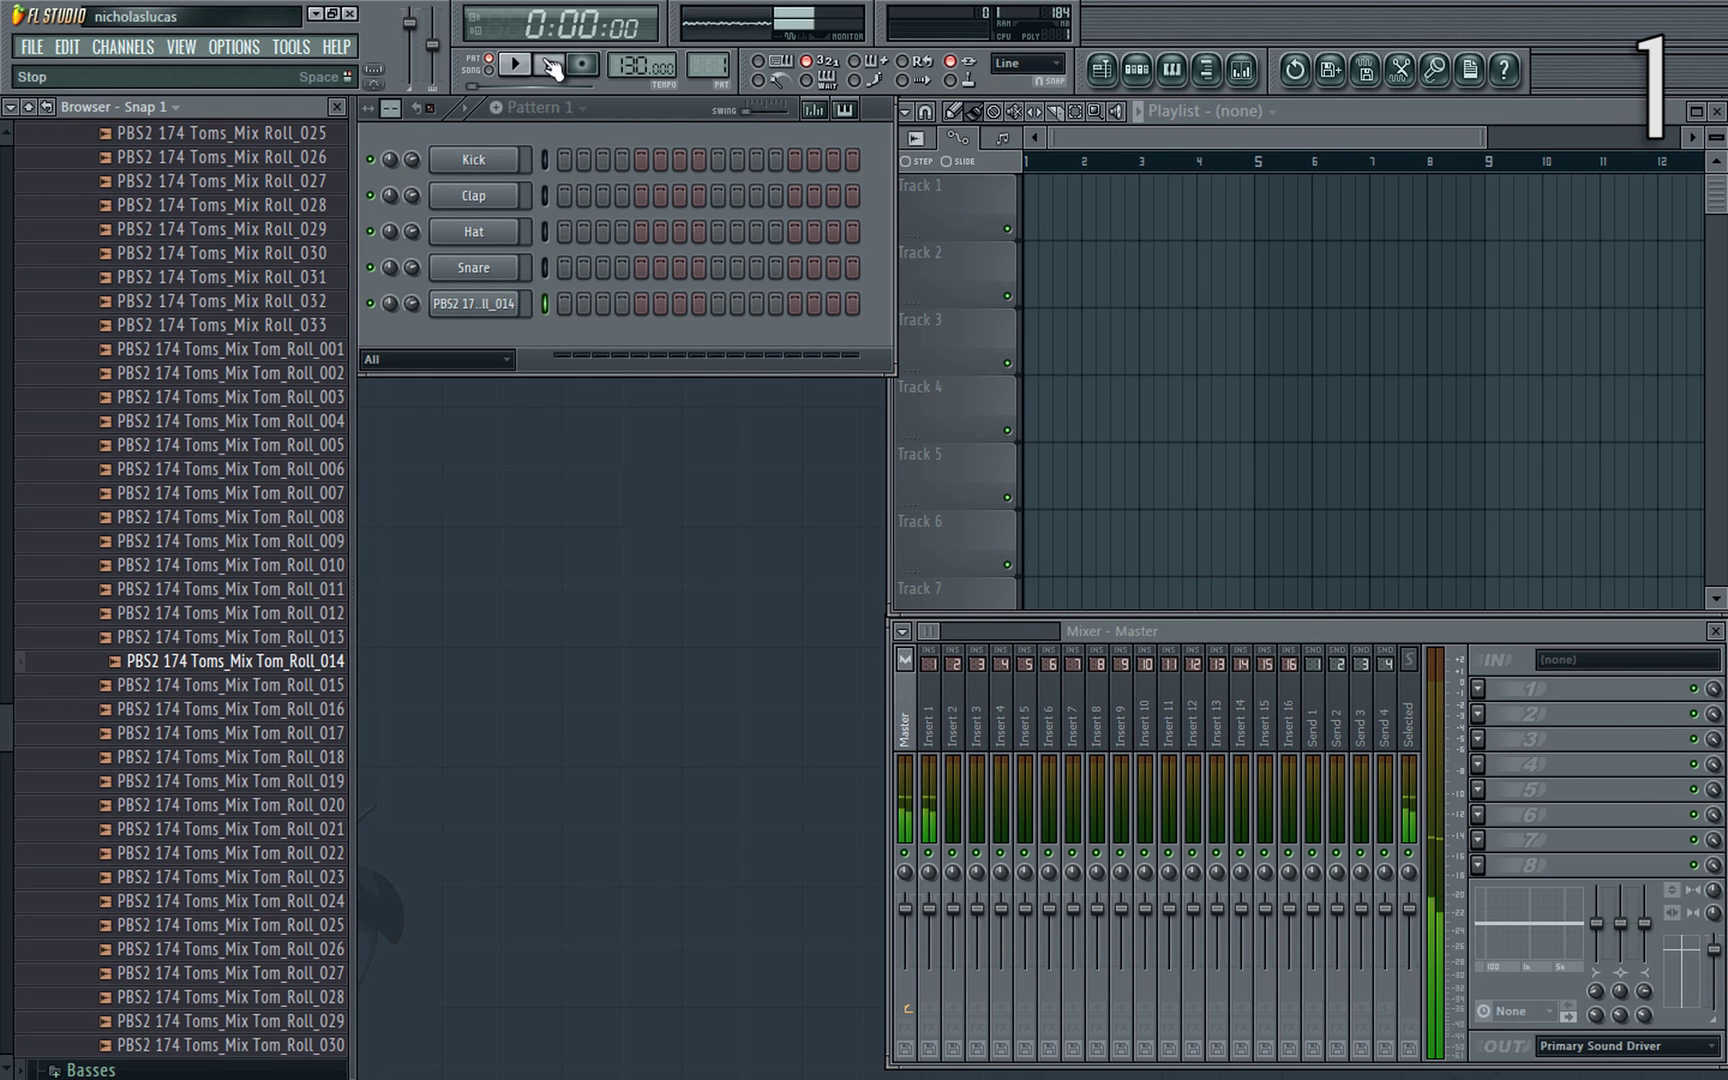
Open the channel settings of the new PBS2 174 Toms_Mix Tom_Roll_014 channel.
click(474, 303)
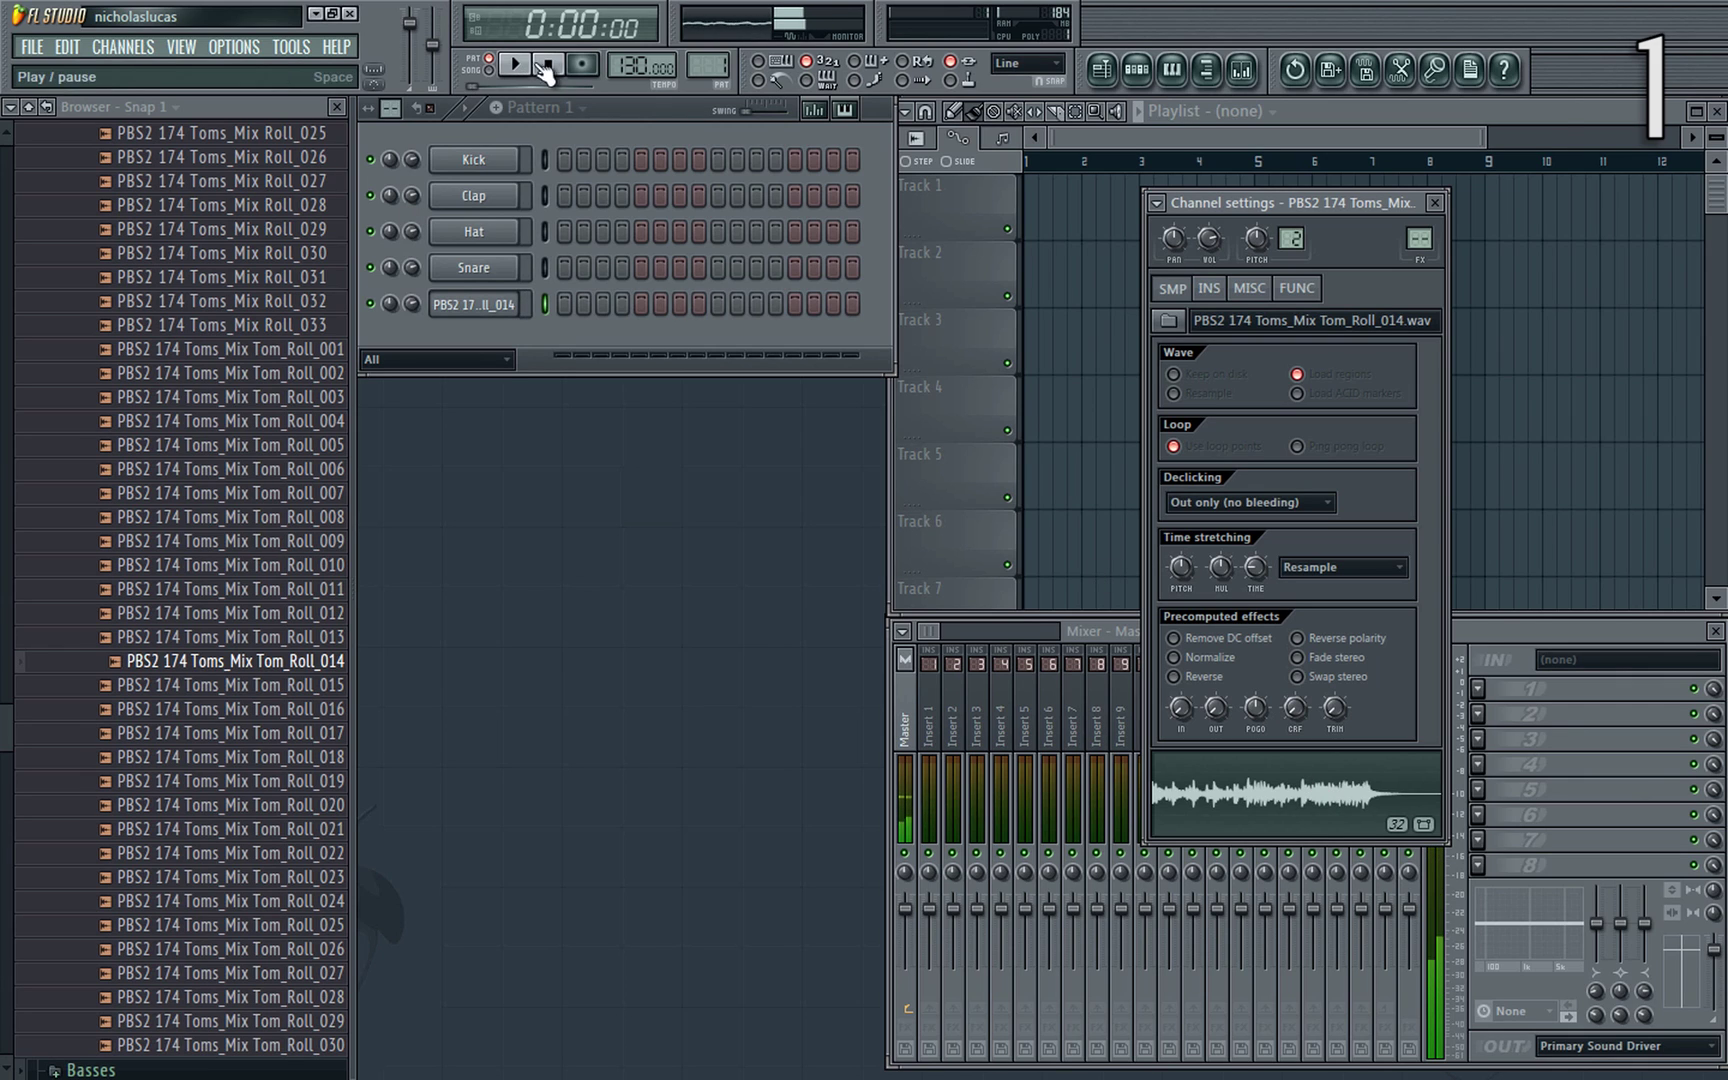
Leave time stretching on Resample, preview the tom roll, then open Options > General settings.
click(1284, 567)
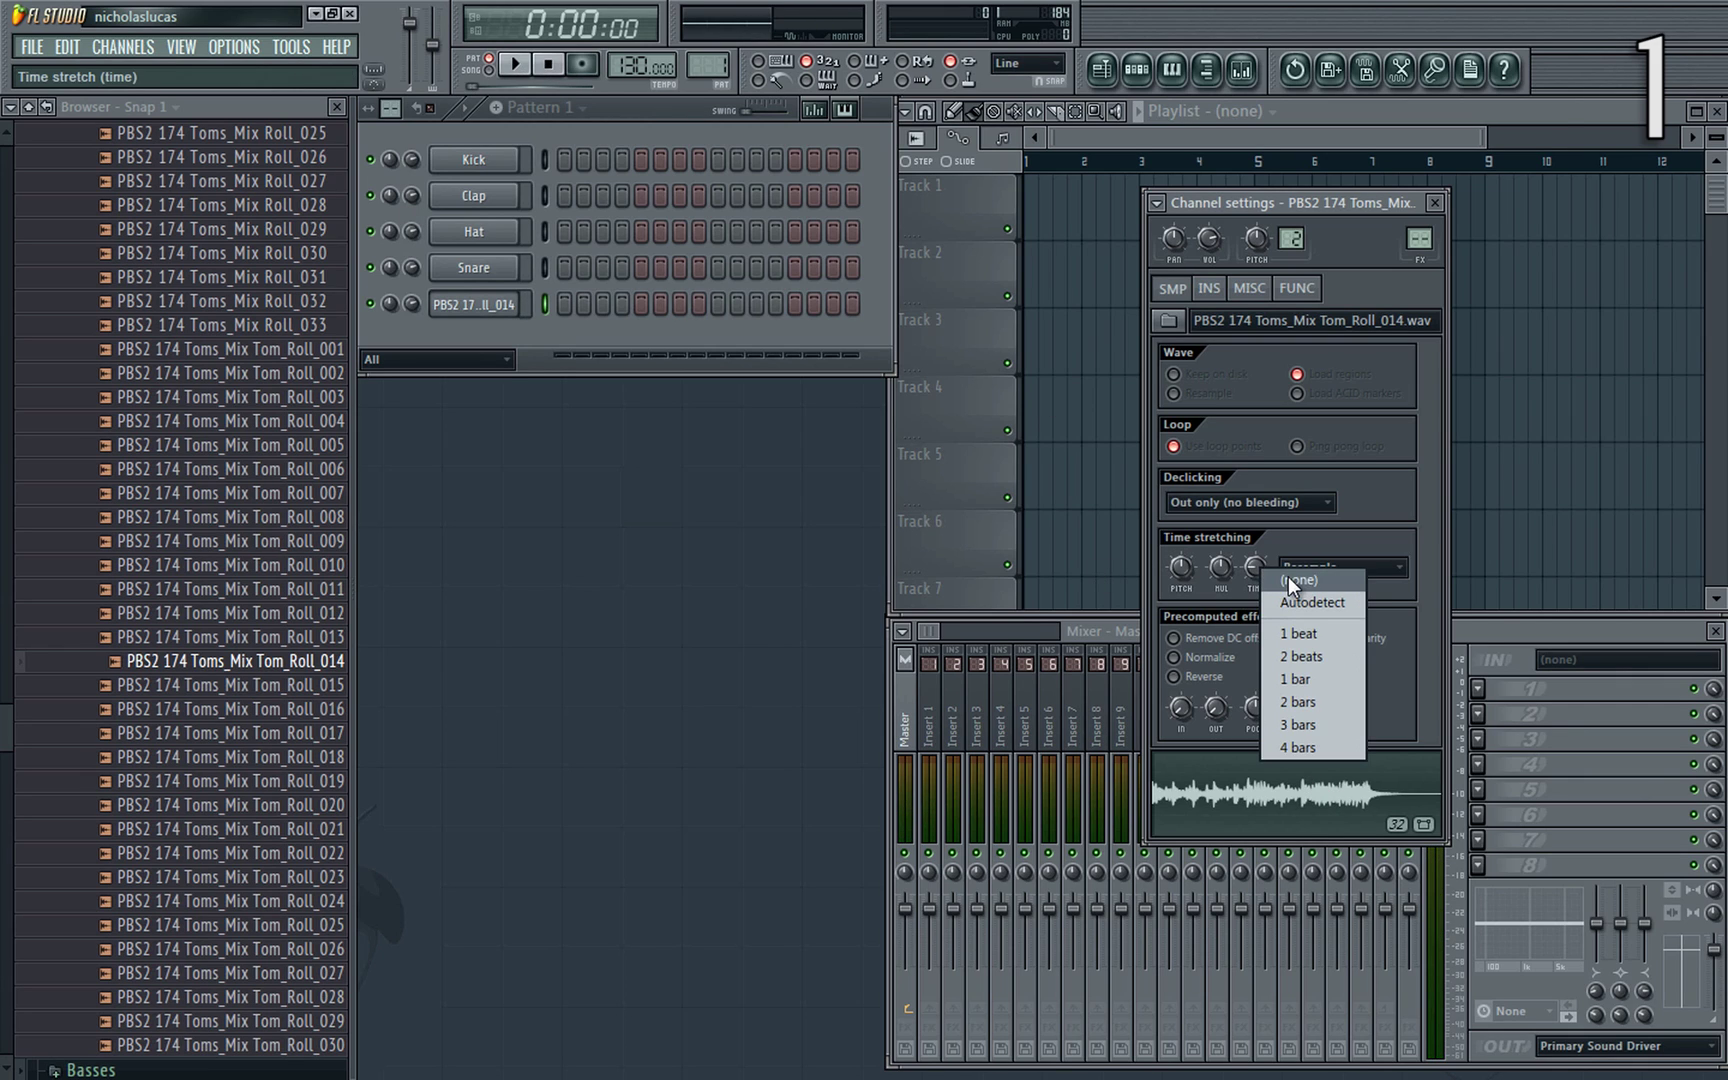
click(1298, 586)
click(1274, 810)
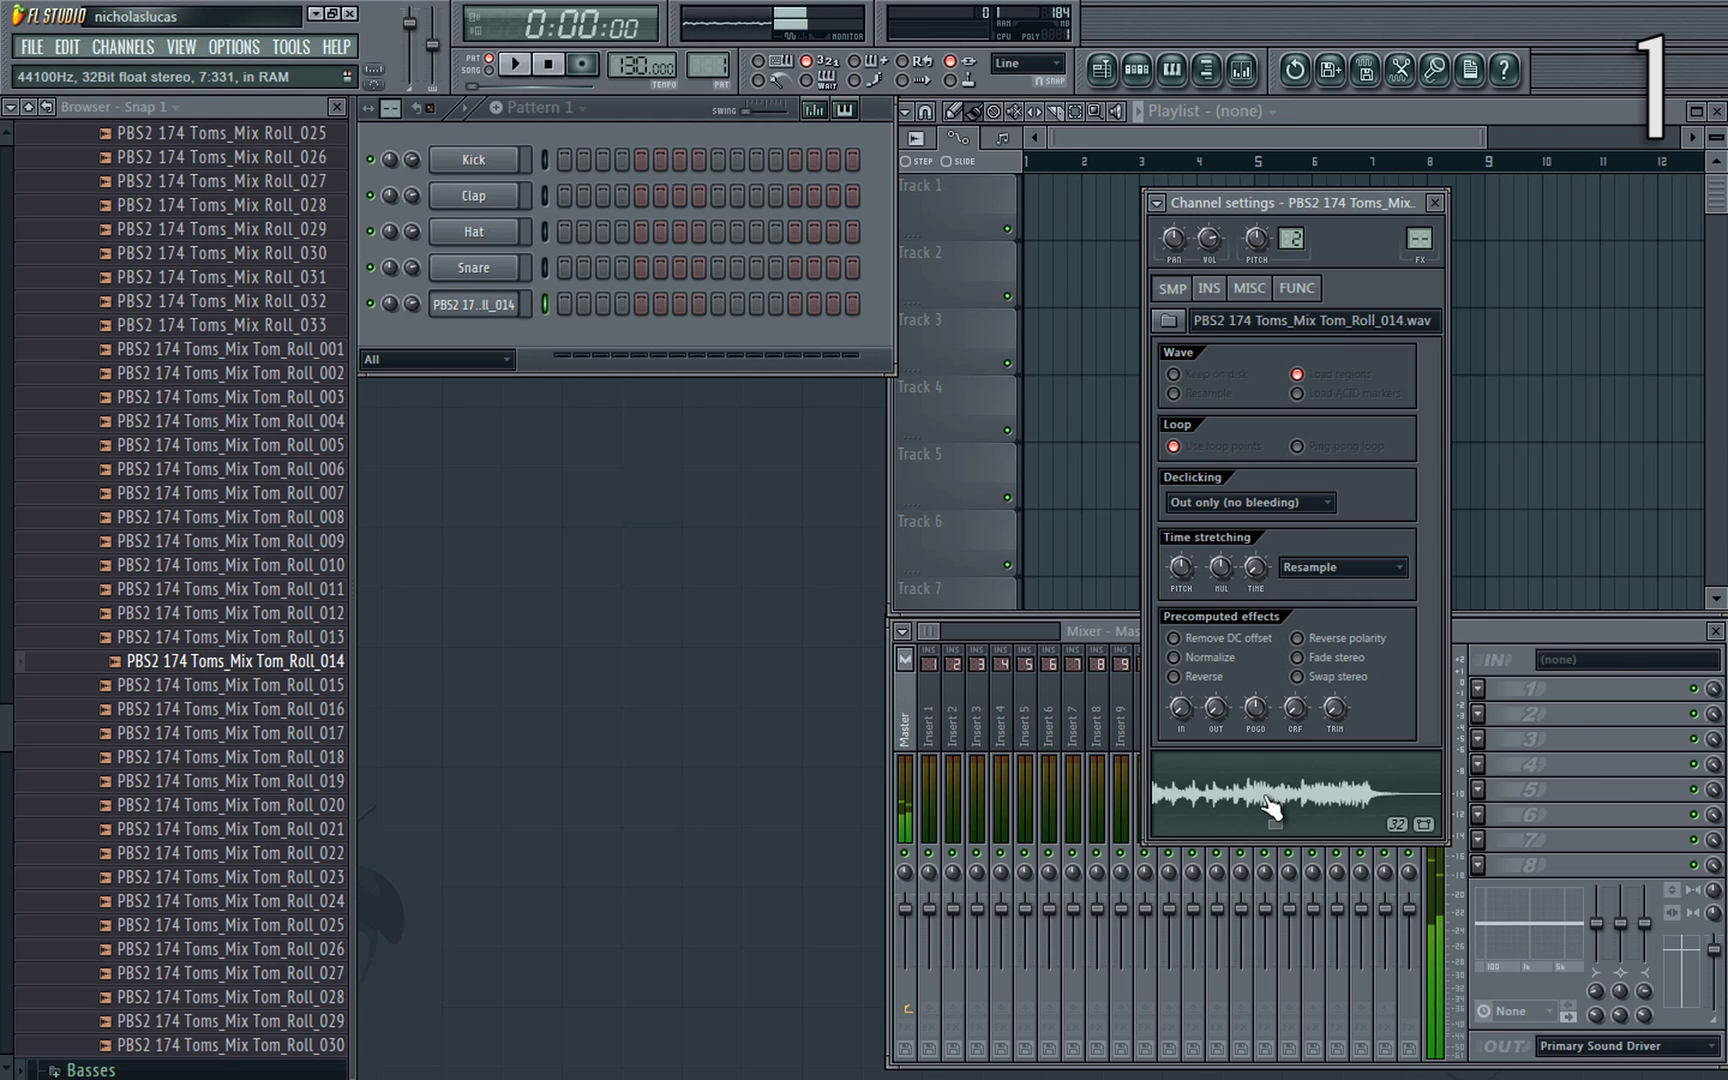
click(556, 63)
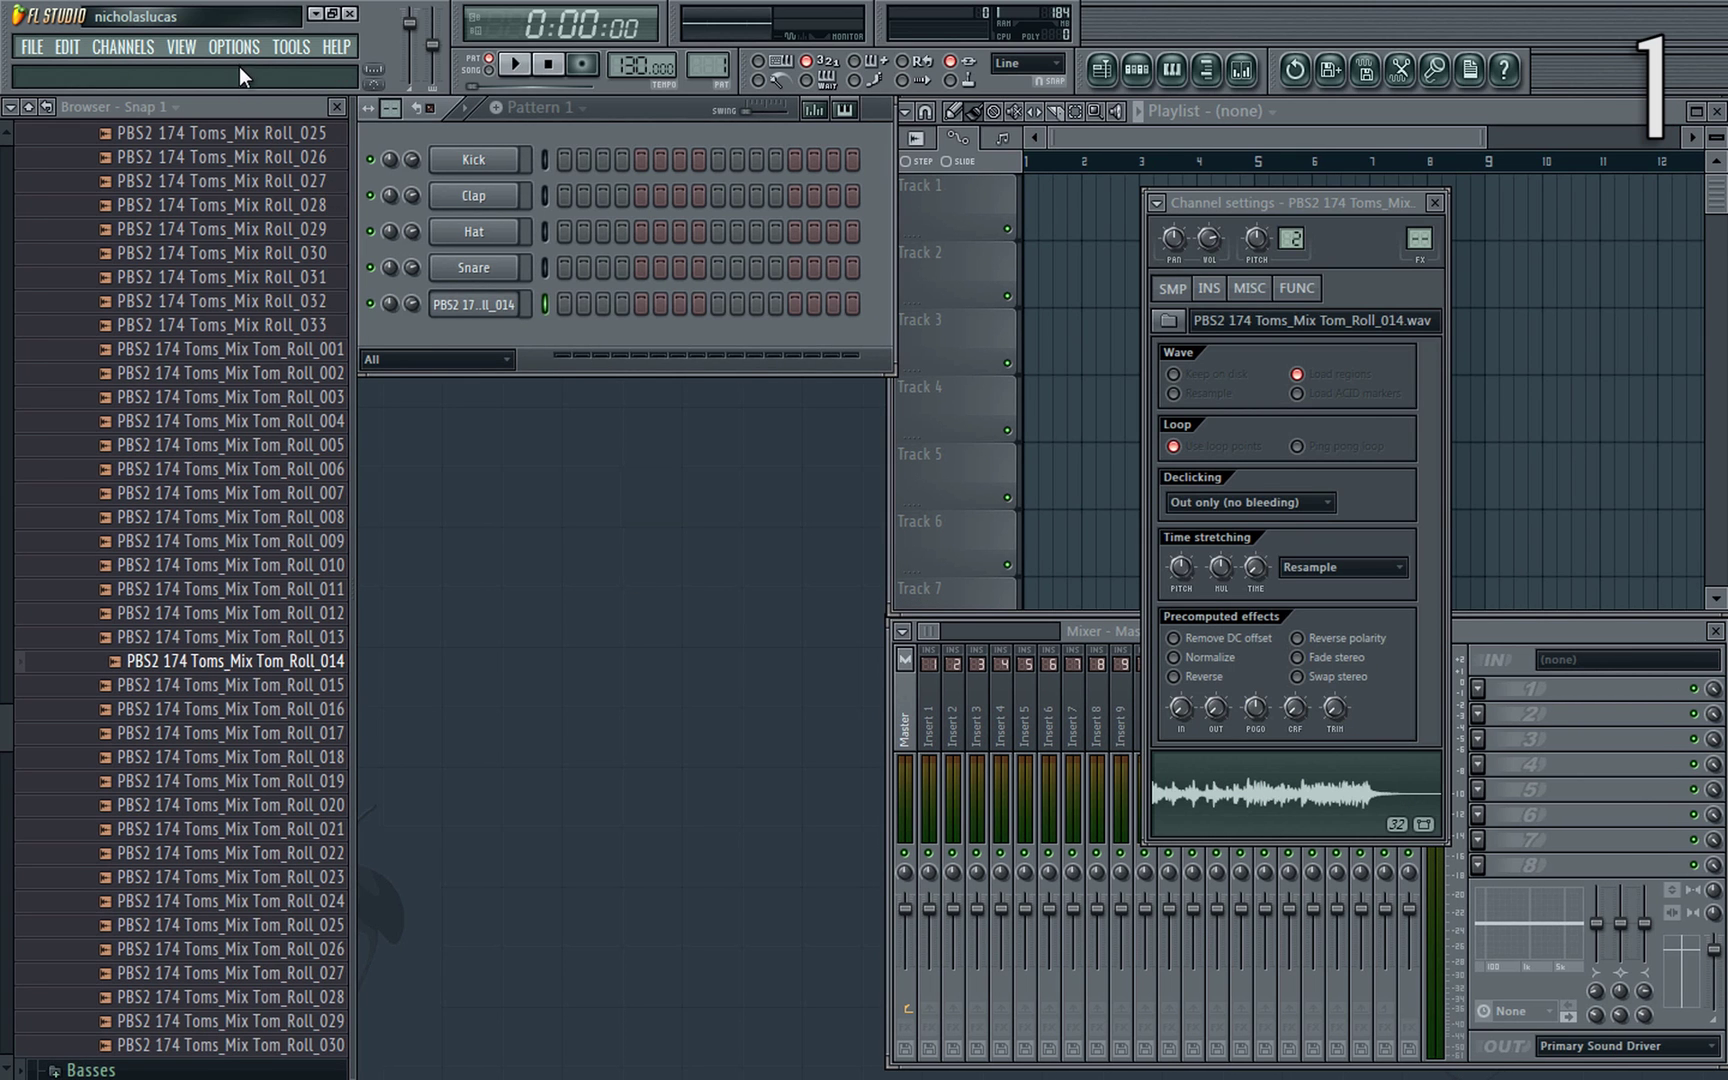
click(239, 55)
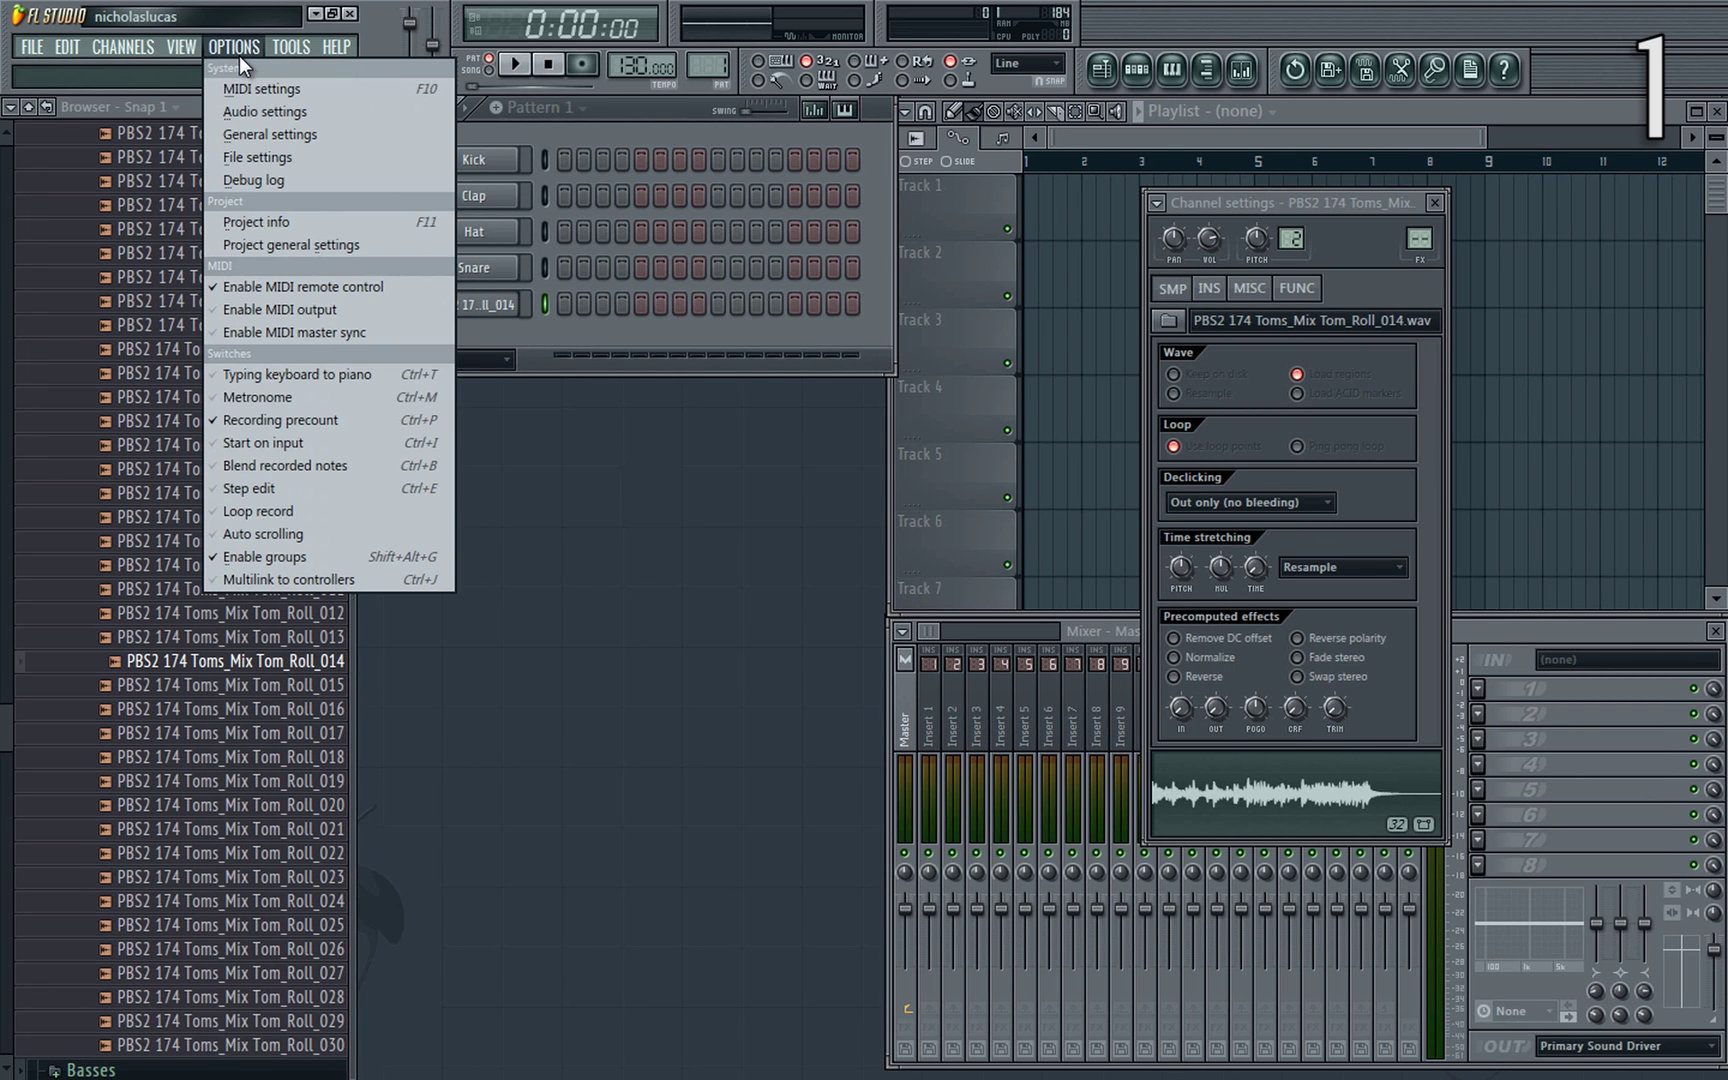
click(244, 134)
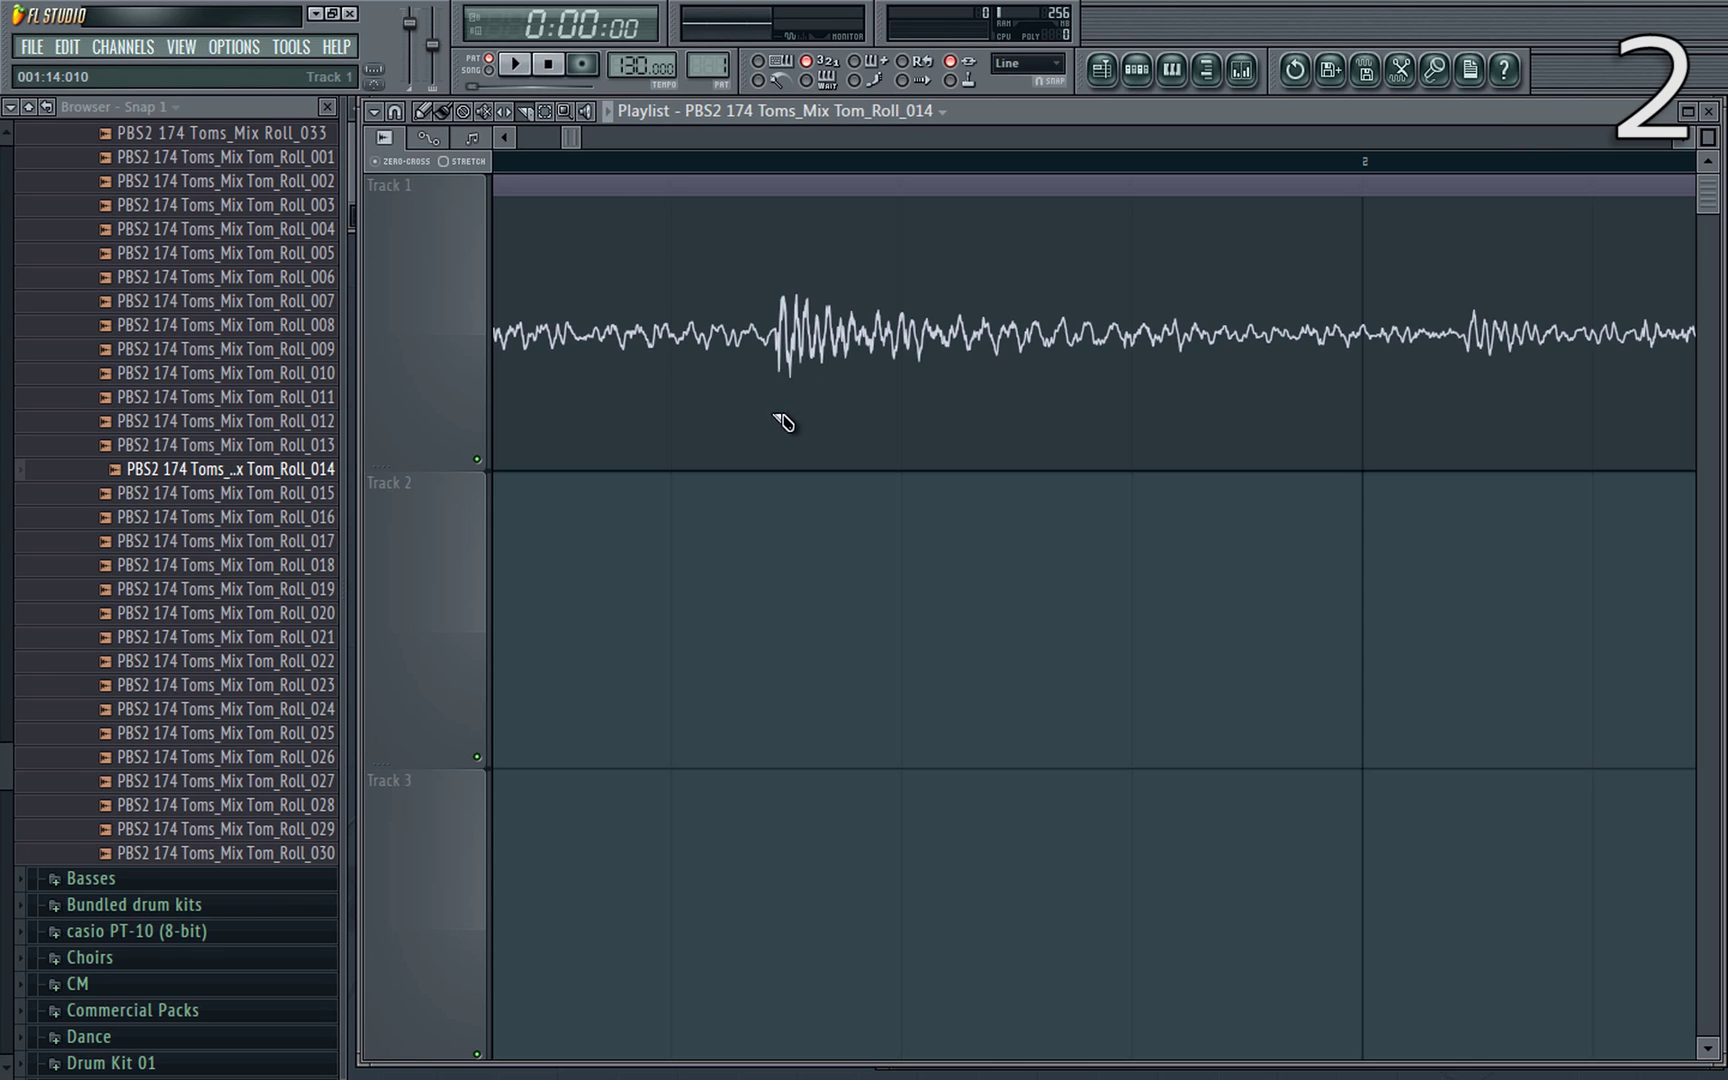
Try slicing the Tom_Roll_014 clip at its first drum hit, undoing each slice with Ctrl+Z.
drag(779, 417, 787, 366)
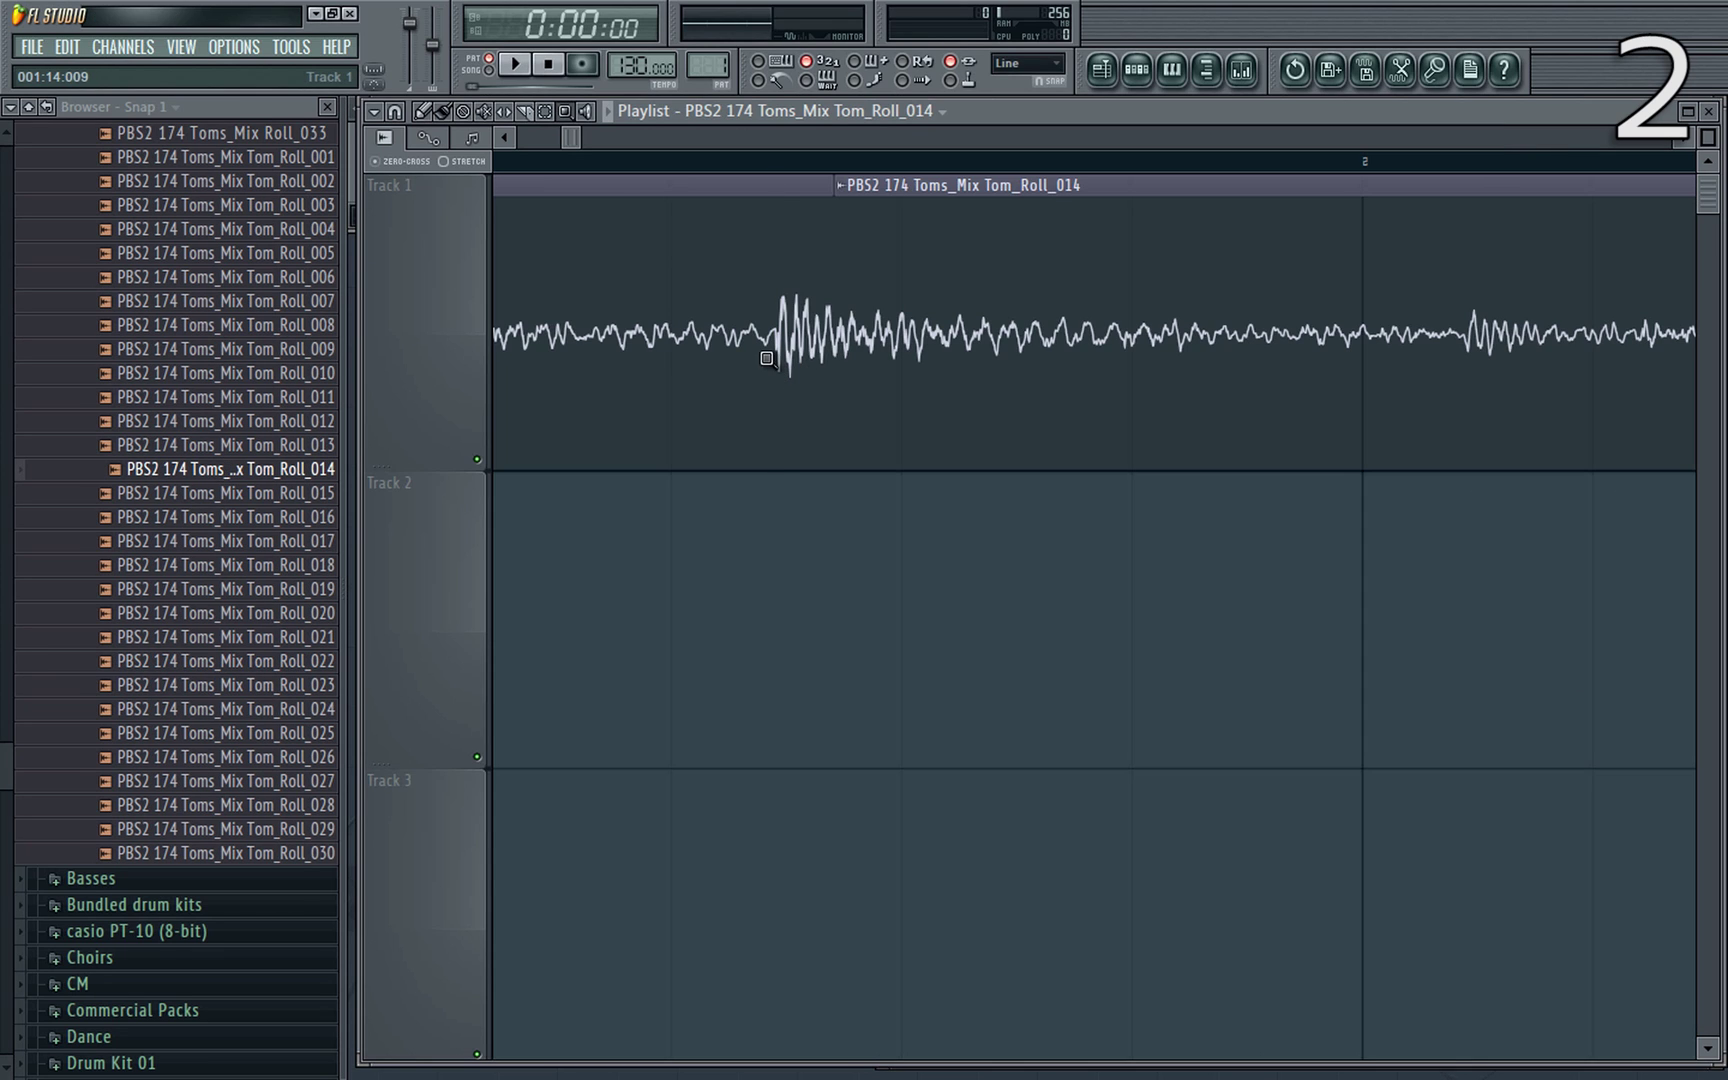
key(ctrl+z)
click(779, 356)
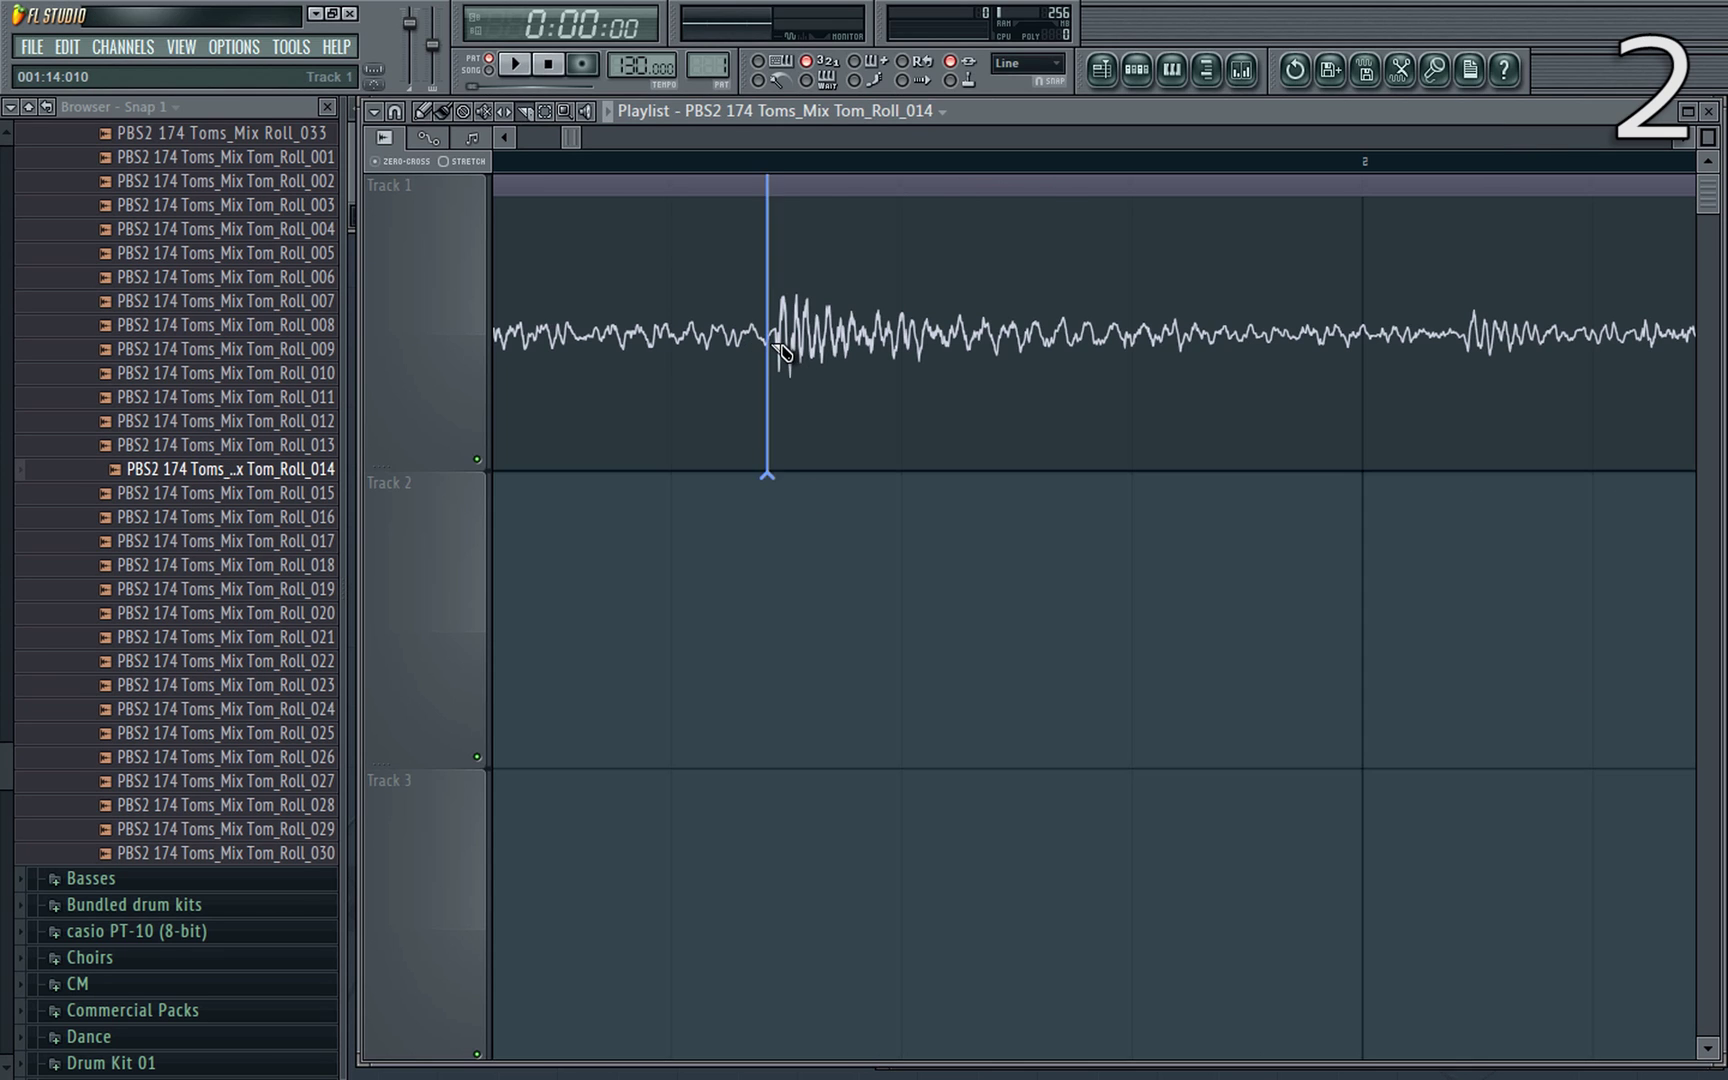
key(ctrl+z)
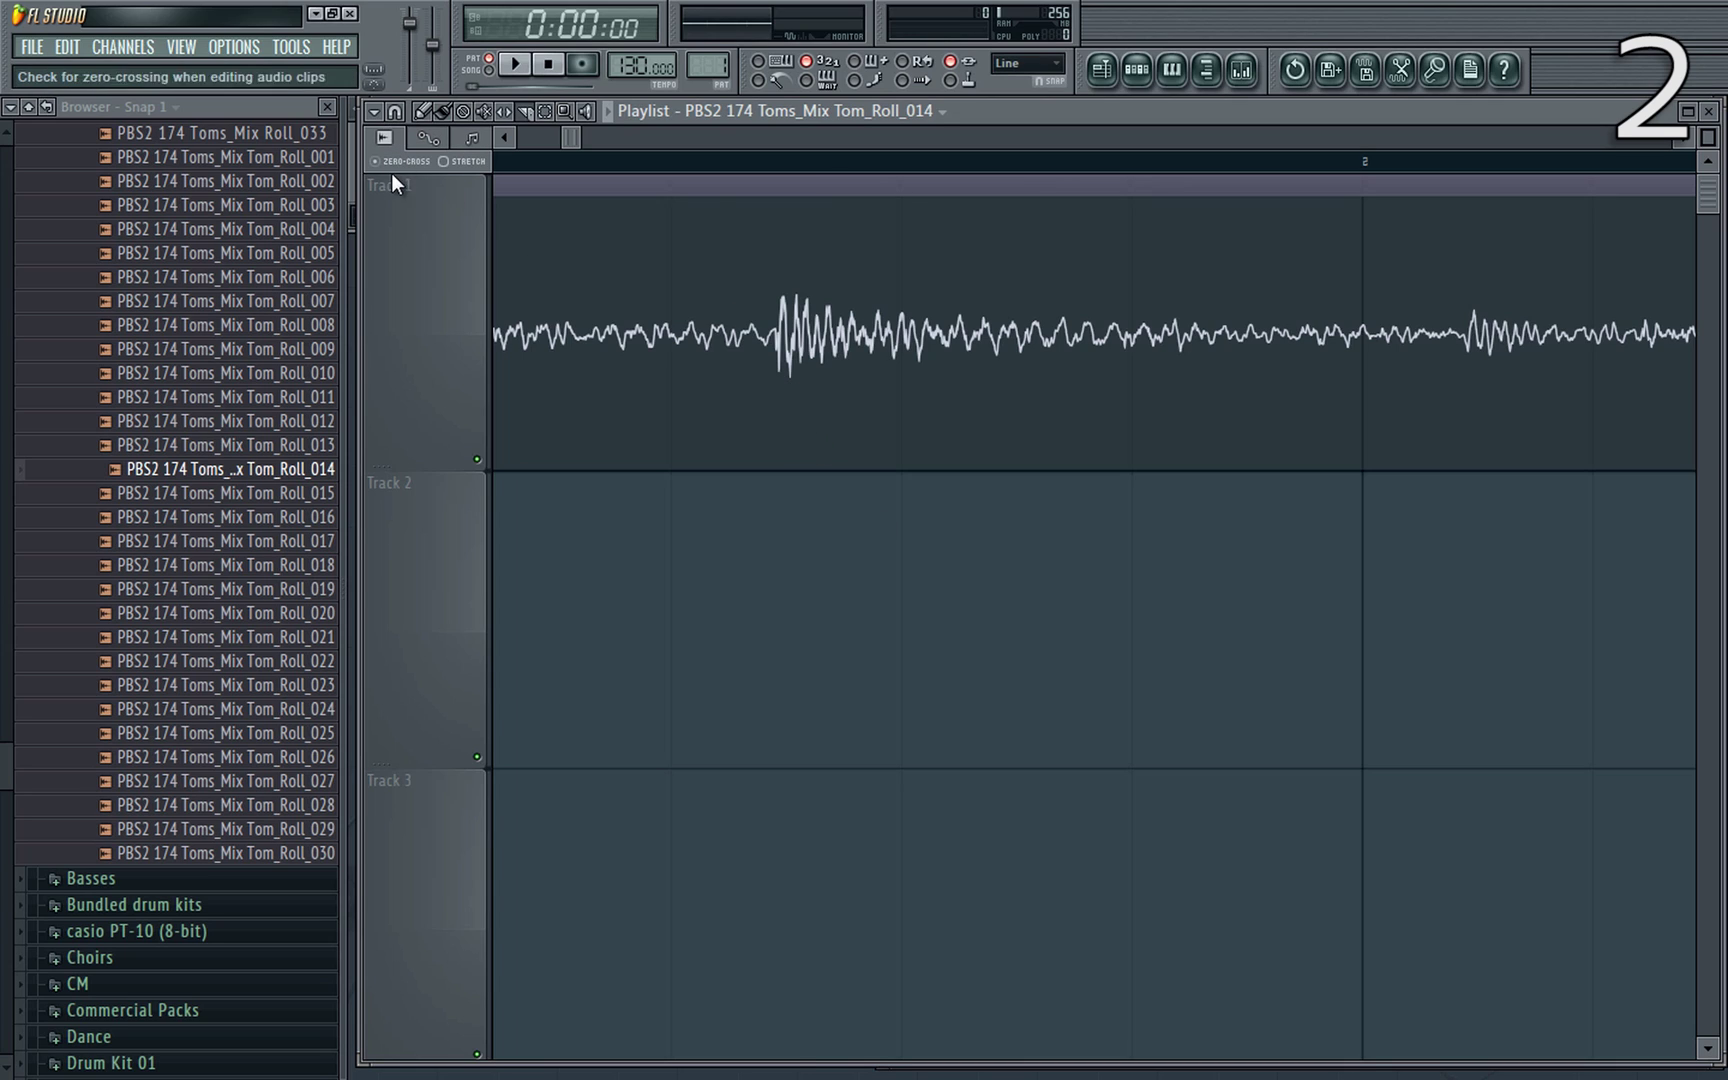
Slice the clip again at several points further along.
drag(768, 255, 782, 372)
drag(797, 300, 798, 476)
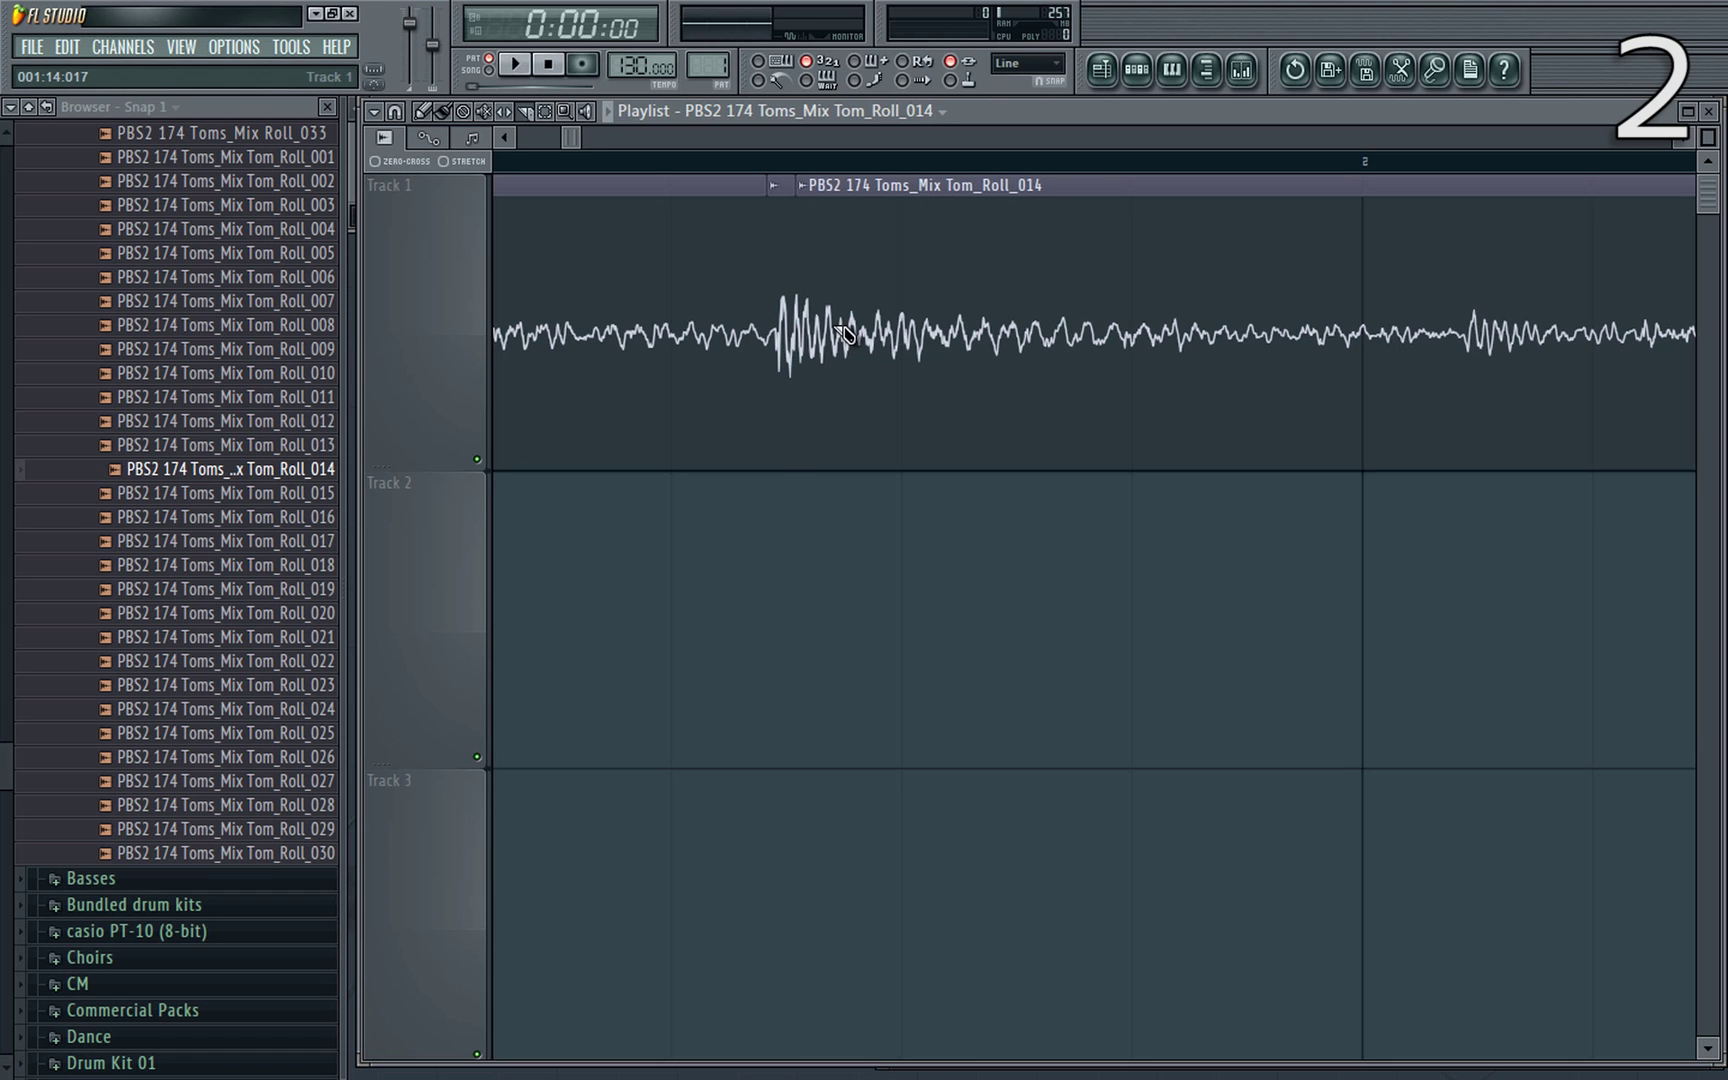
drag(835, 346, 836, 476)
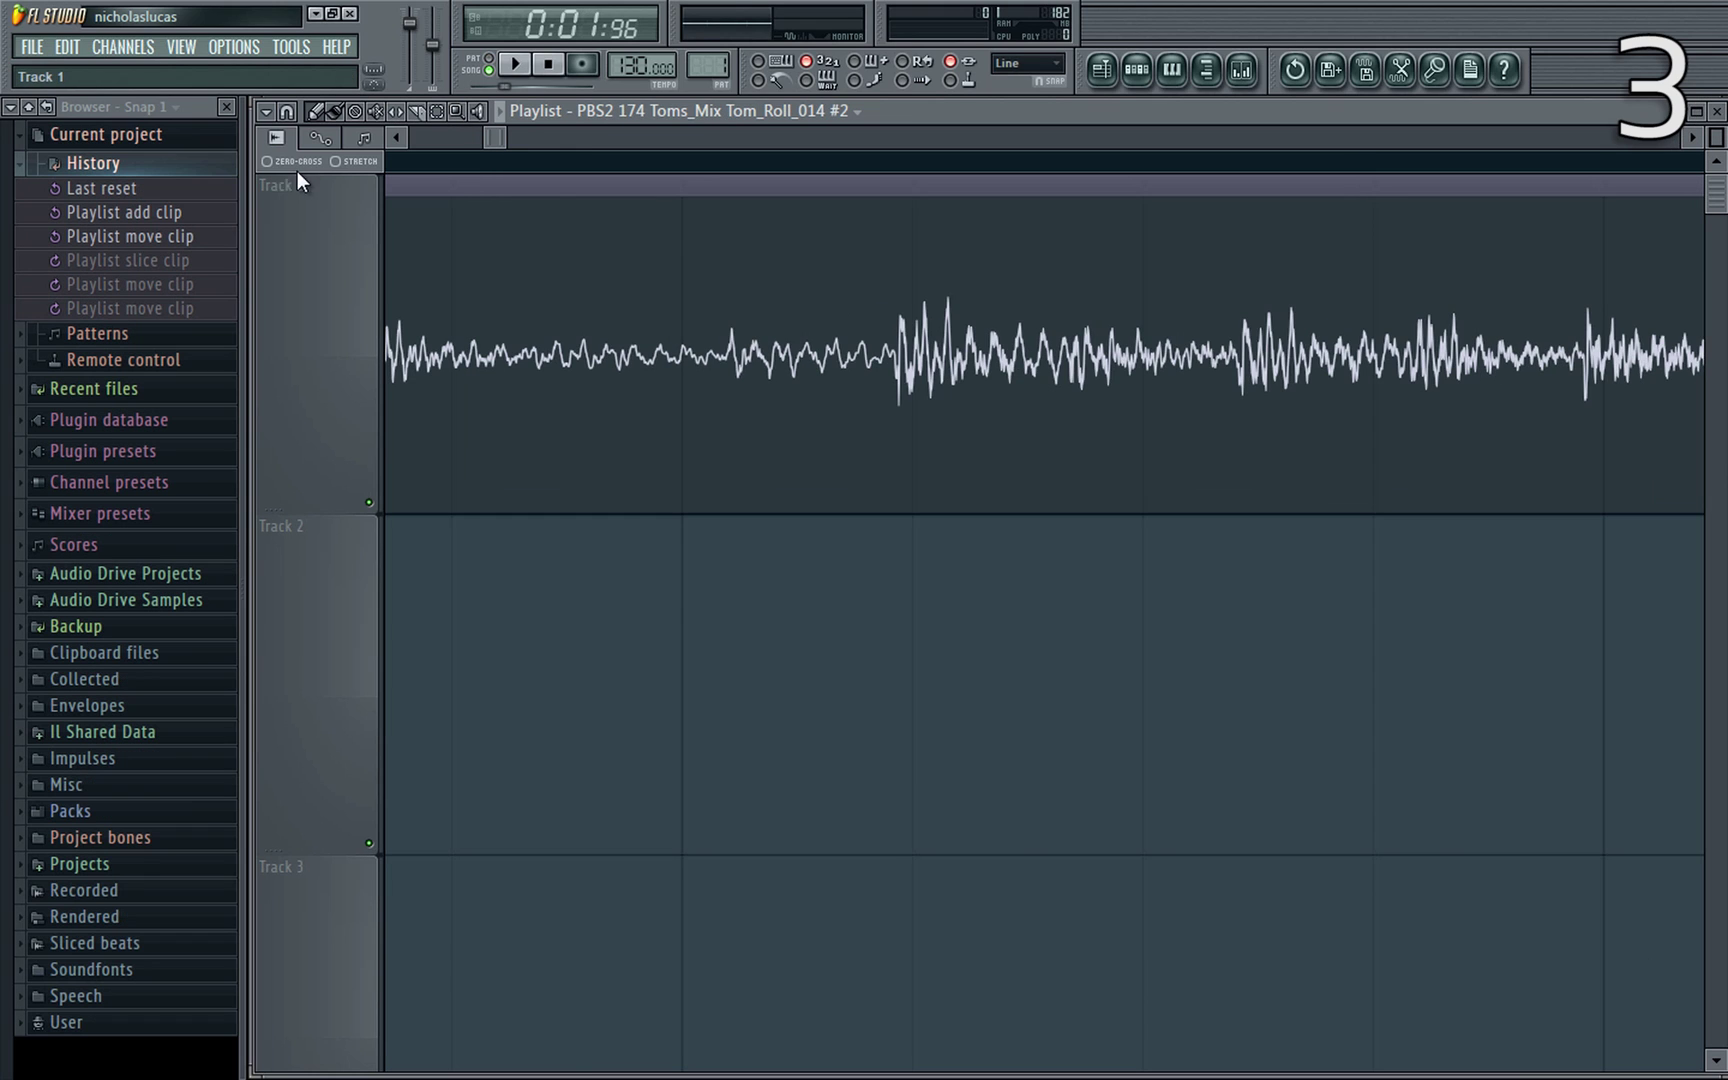
Slice the clip at the loud hit, undo, re-slice slightly later, and return to draw mode.
drag(900, 372, 916, 412)
key(ctrl+z)
click(922, 352)
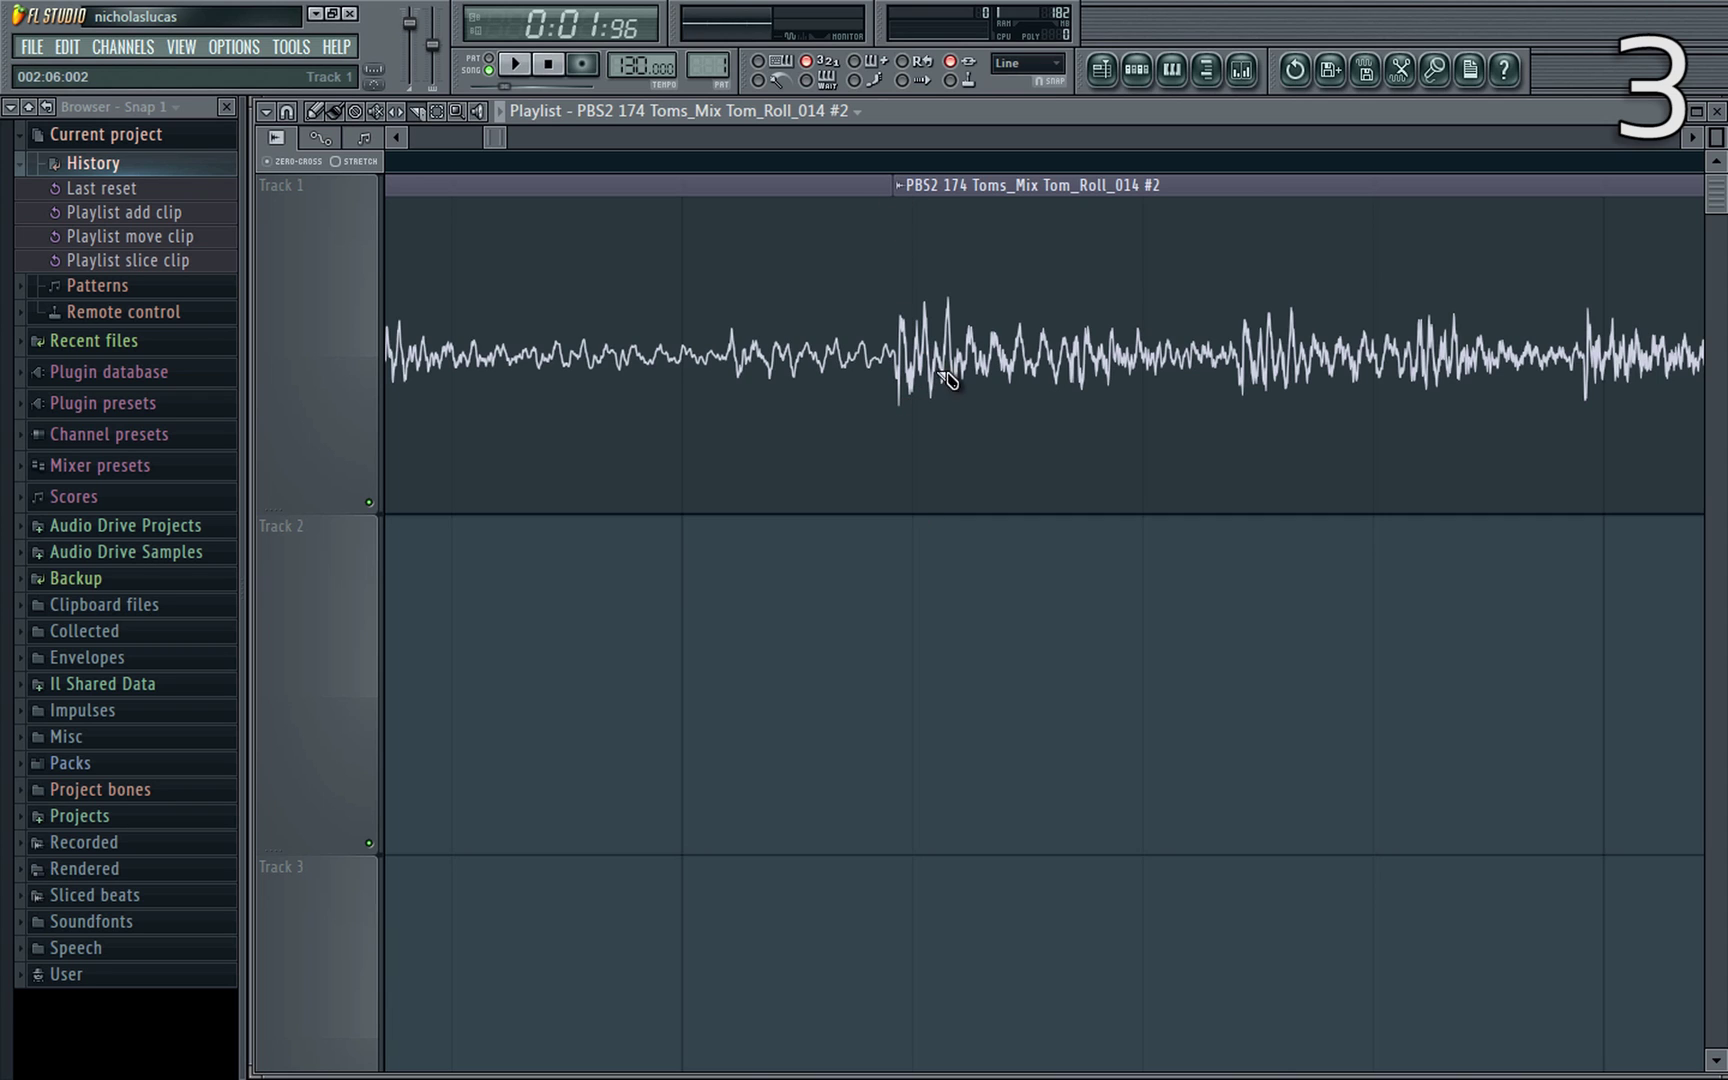
key(p)
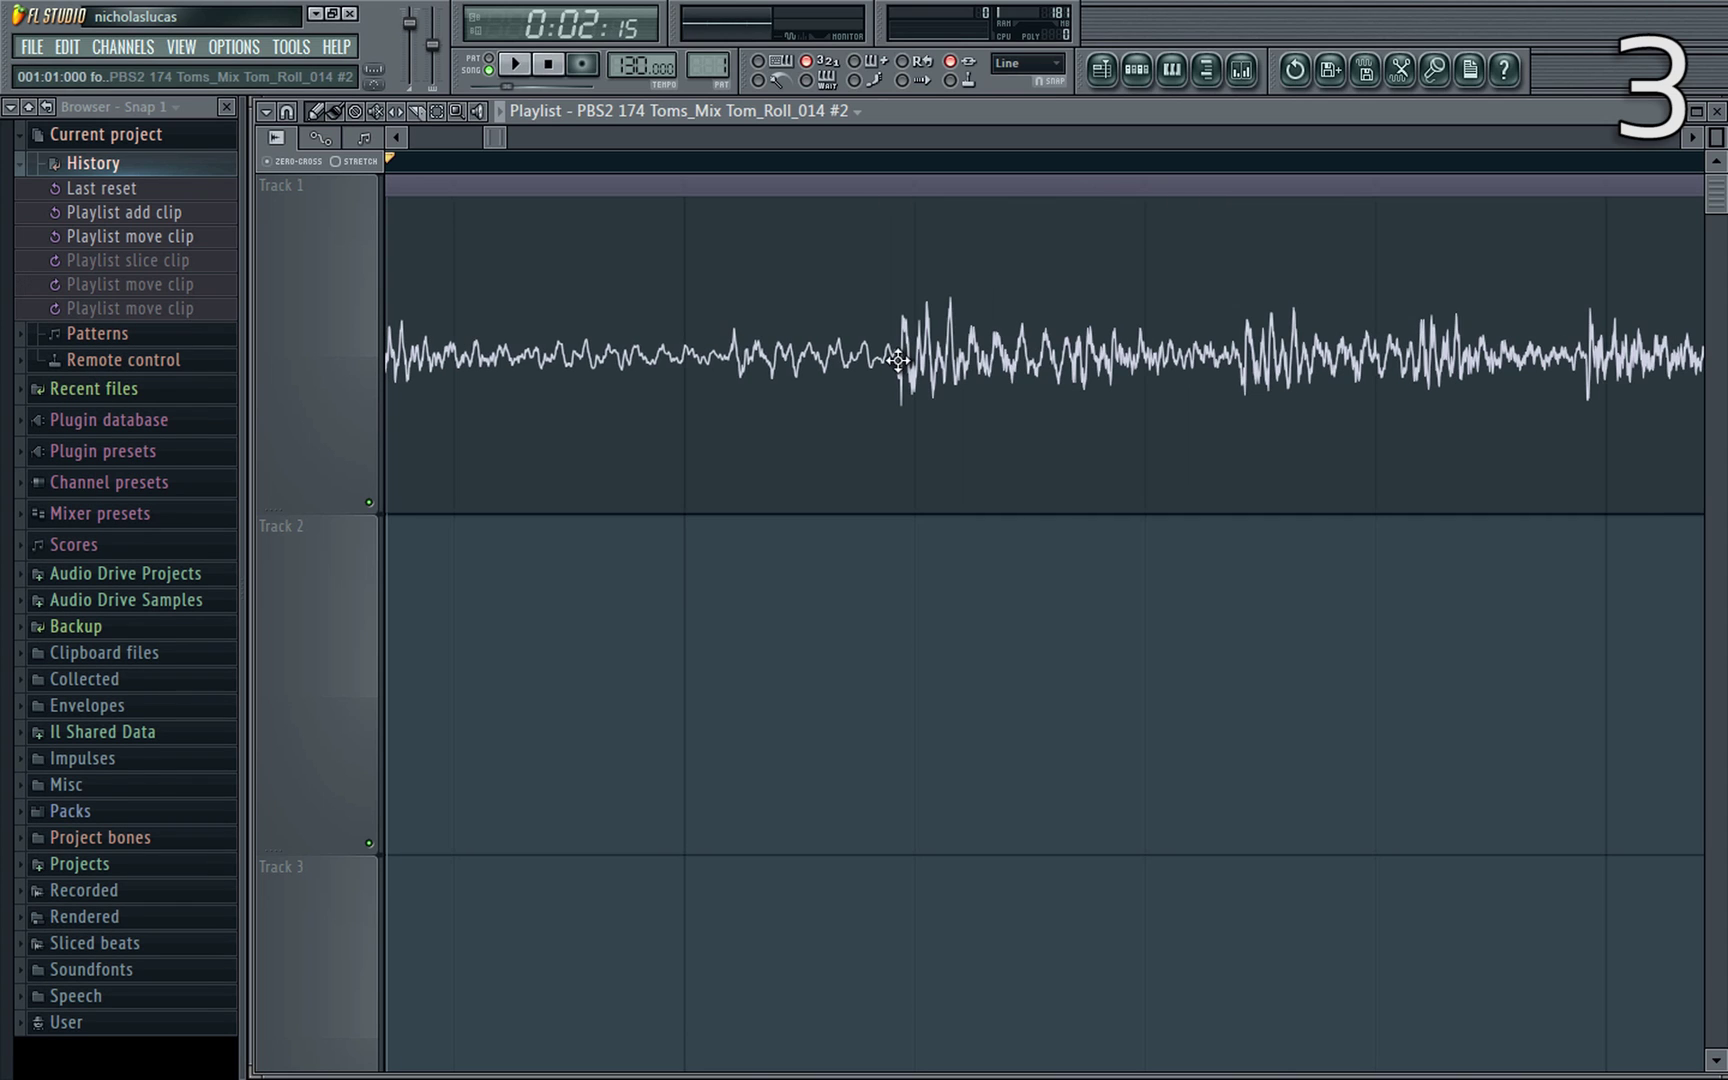
With ZERO-CROSS off, split the clip, move its right part later, and open its channel settings.
click(267, 161)
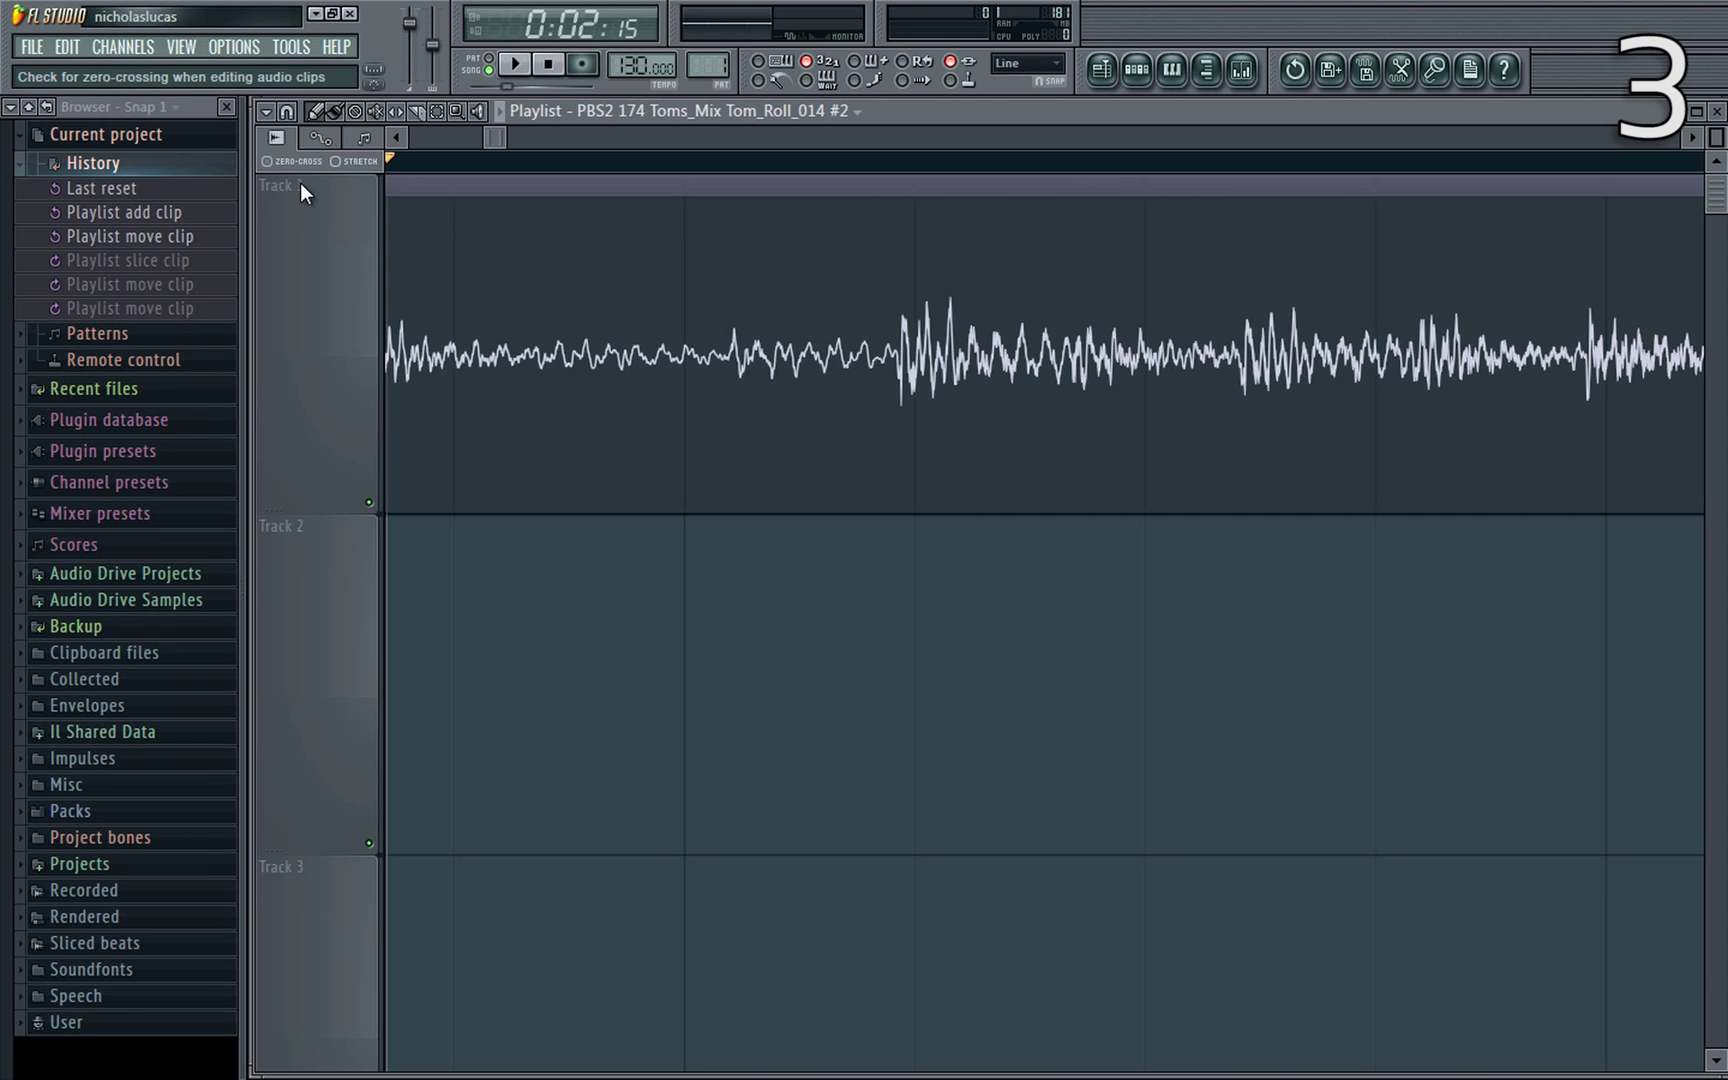
mouse_move(905, 370)
mouse_down()
mouse_move(926, 378)
mouse_move(915, 388)
mouse_up()
drag(1027, 370, 1457, 370)
double_click(1457, 370)
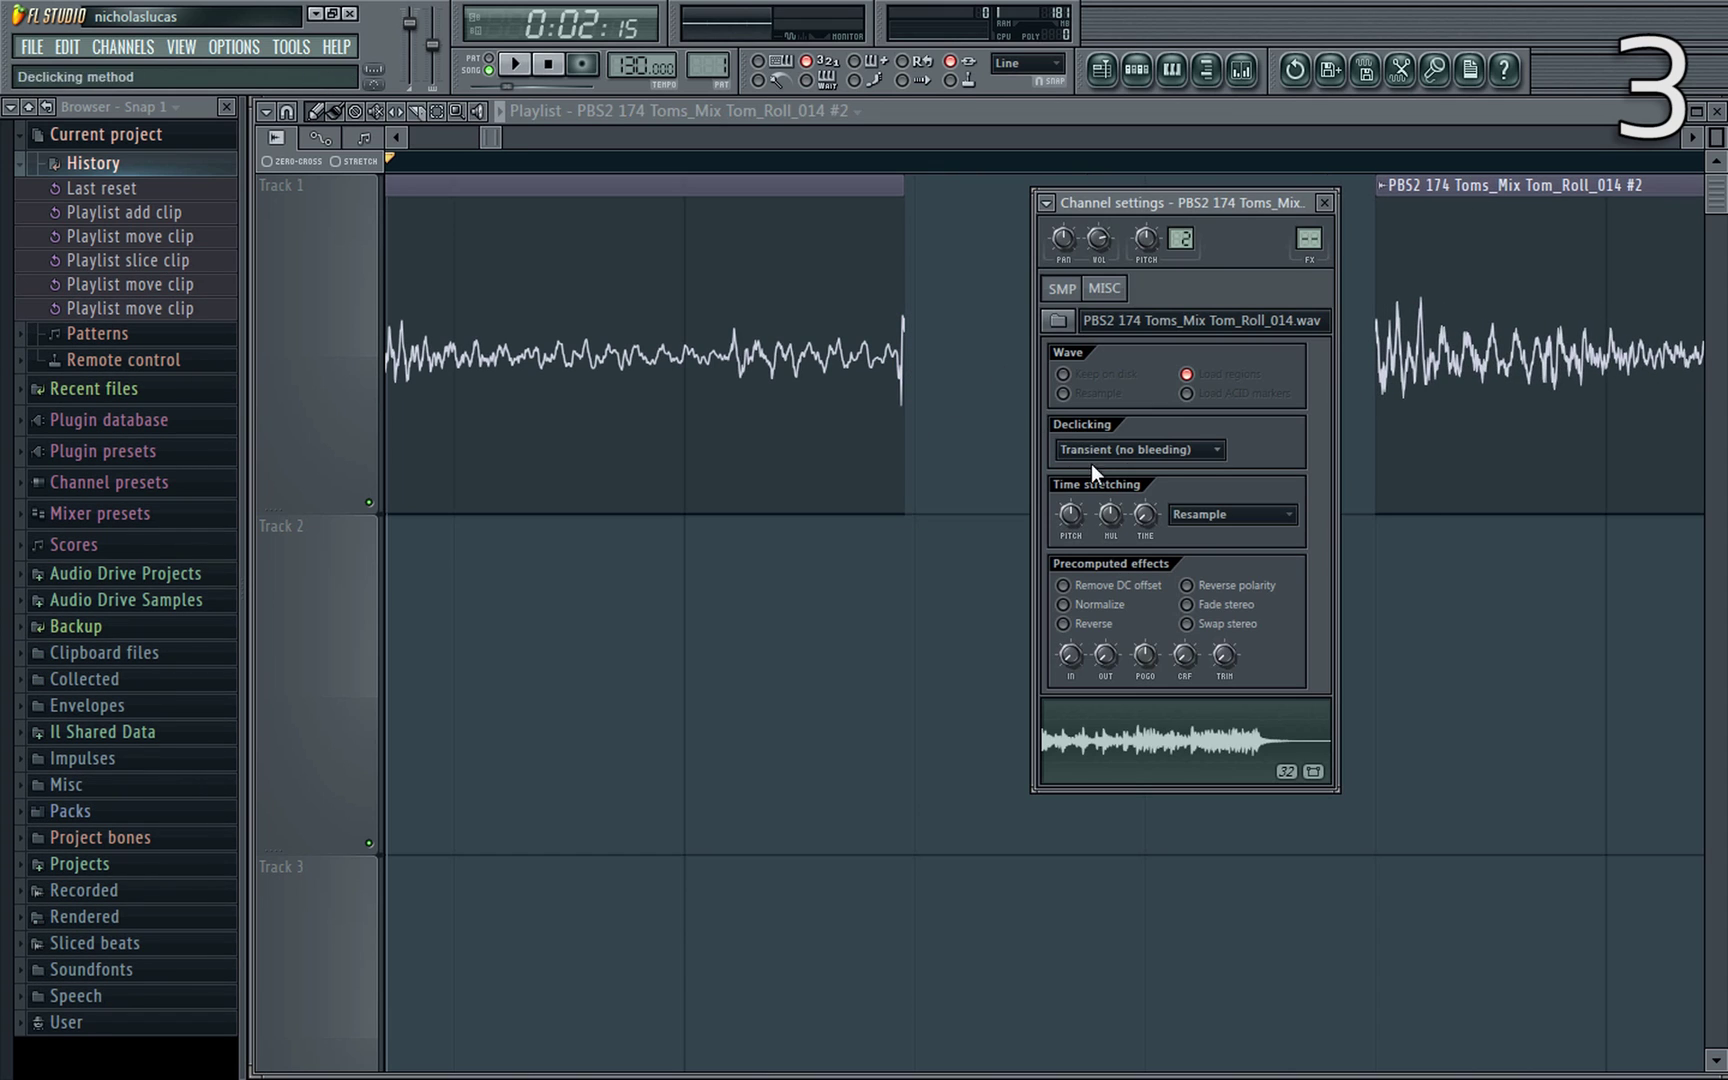
Set the clip's declicking to Generic (bleeding) and close the channel settings.
click(1153, 452)
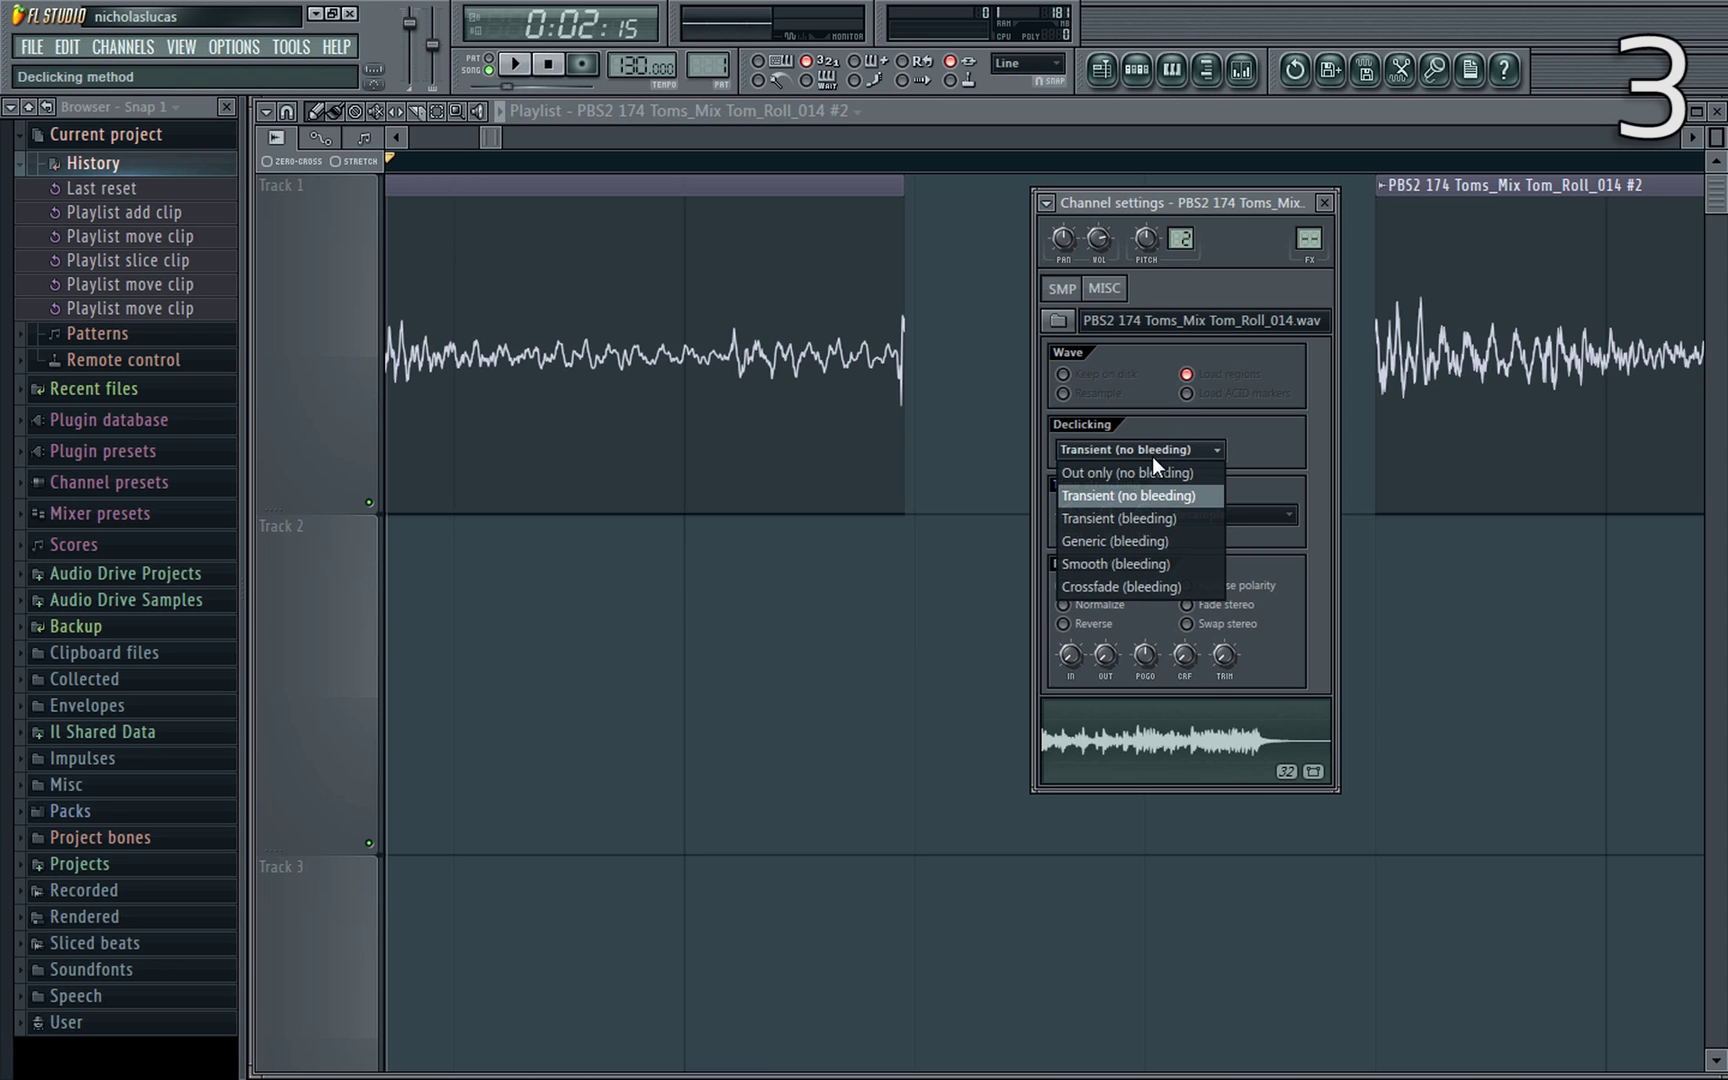
click(1125, 541)
click(1325, 204)
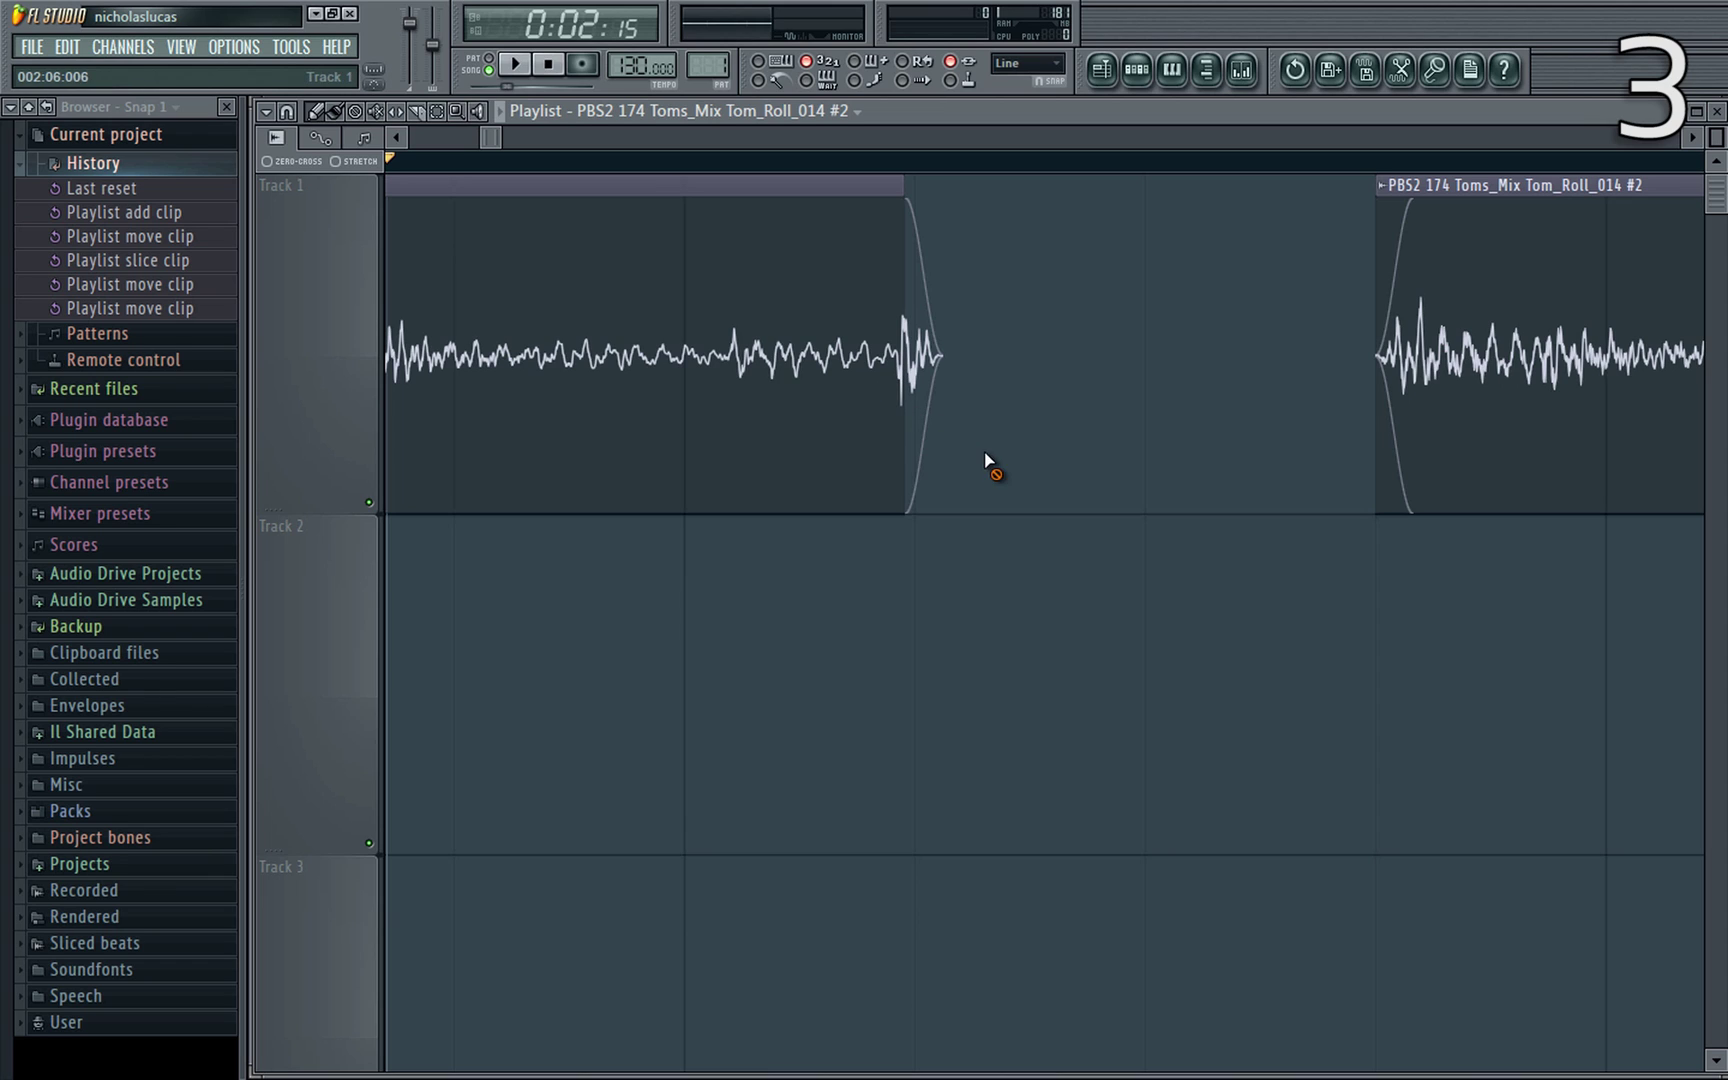
Shorten the first clip's end, start the second clip earlier, and play the song.
drag(897, 423, 864, 414)
drag(1385, 407, 1328, 413)
scroll(964, 340, down, 3)
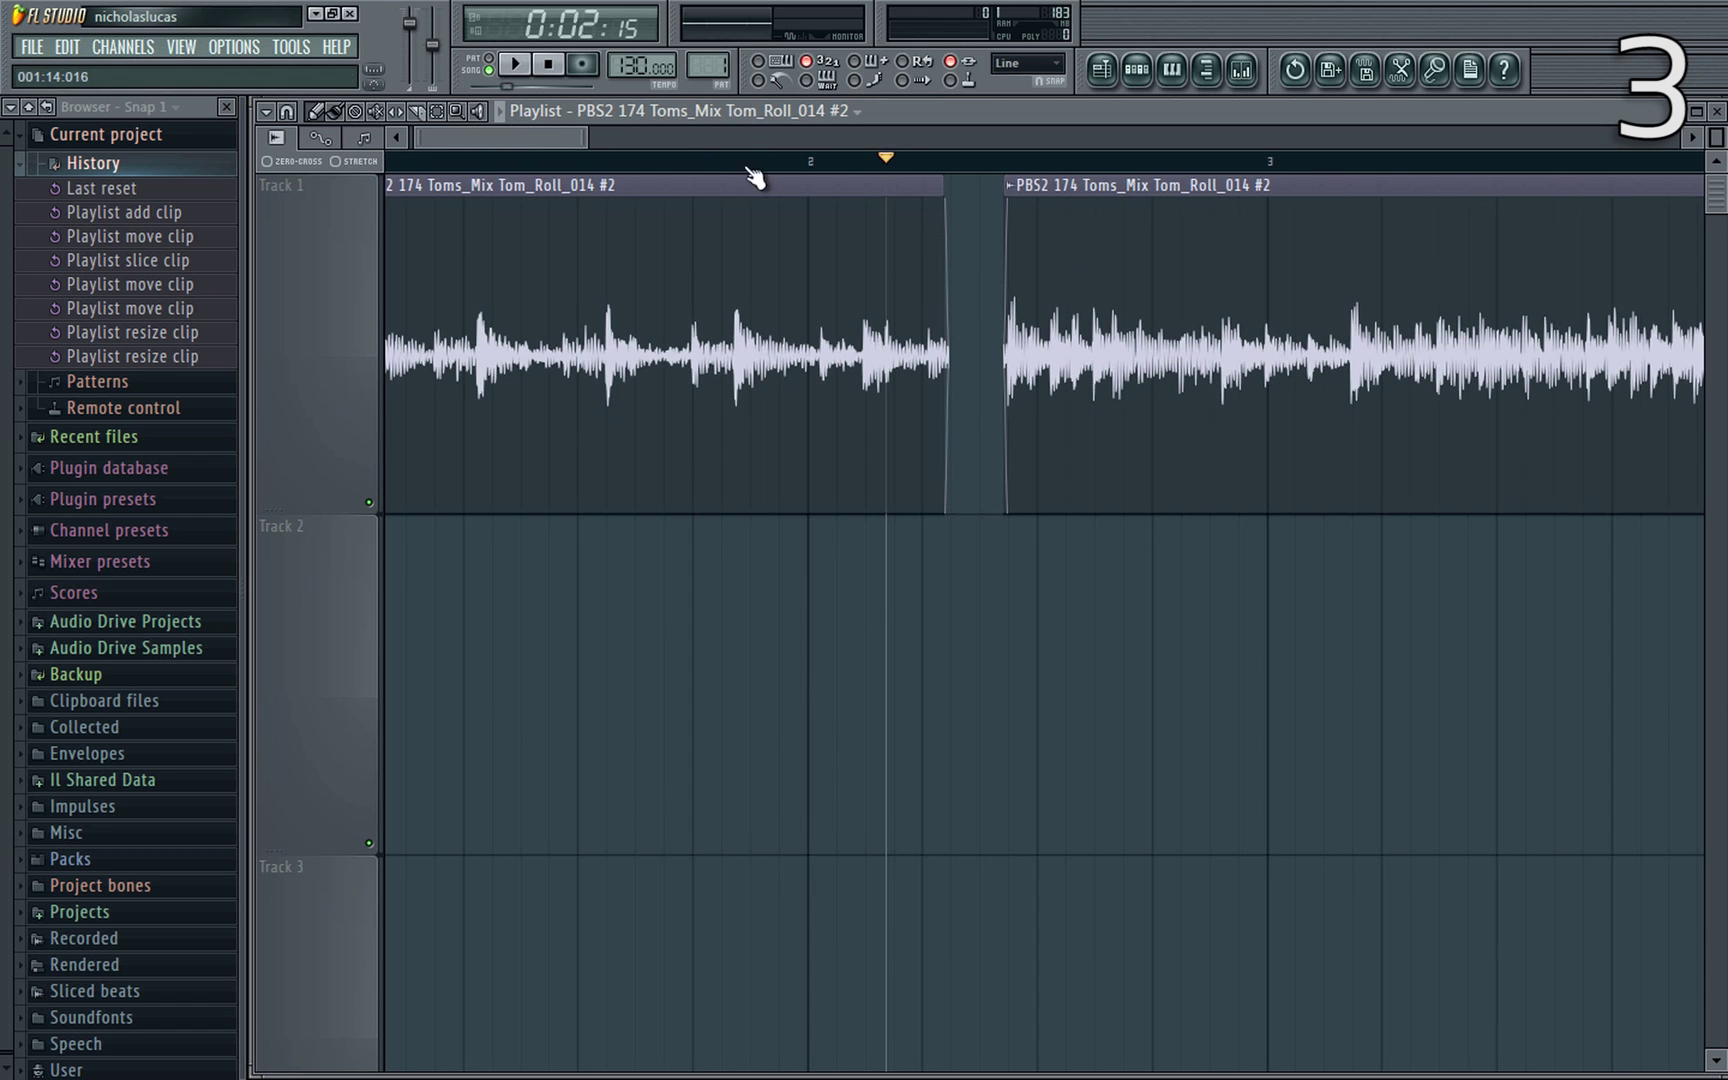
key(space)
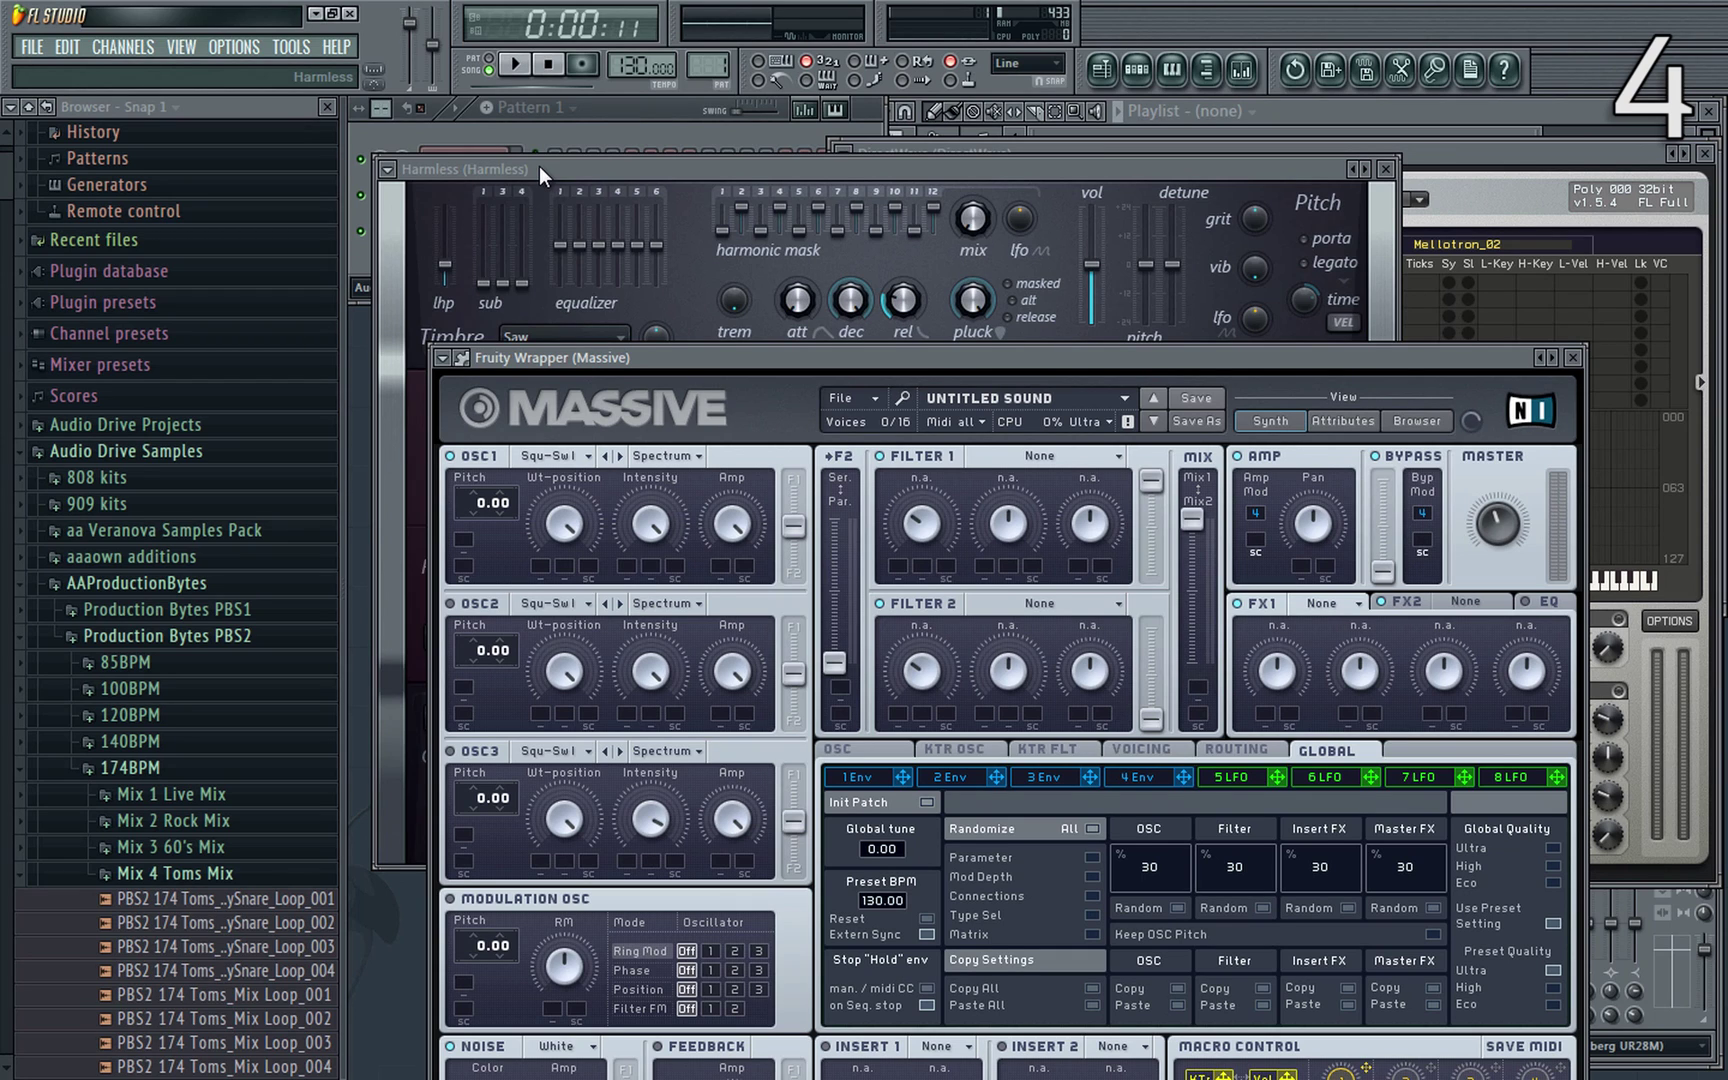
Close all windows with F12, then bring back the Playlist (F5) and Mixer (F9).
key(F12)
key(F5)
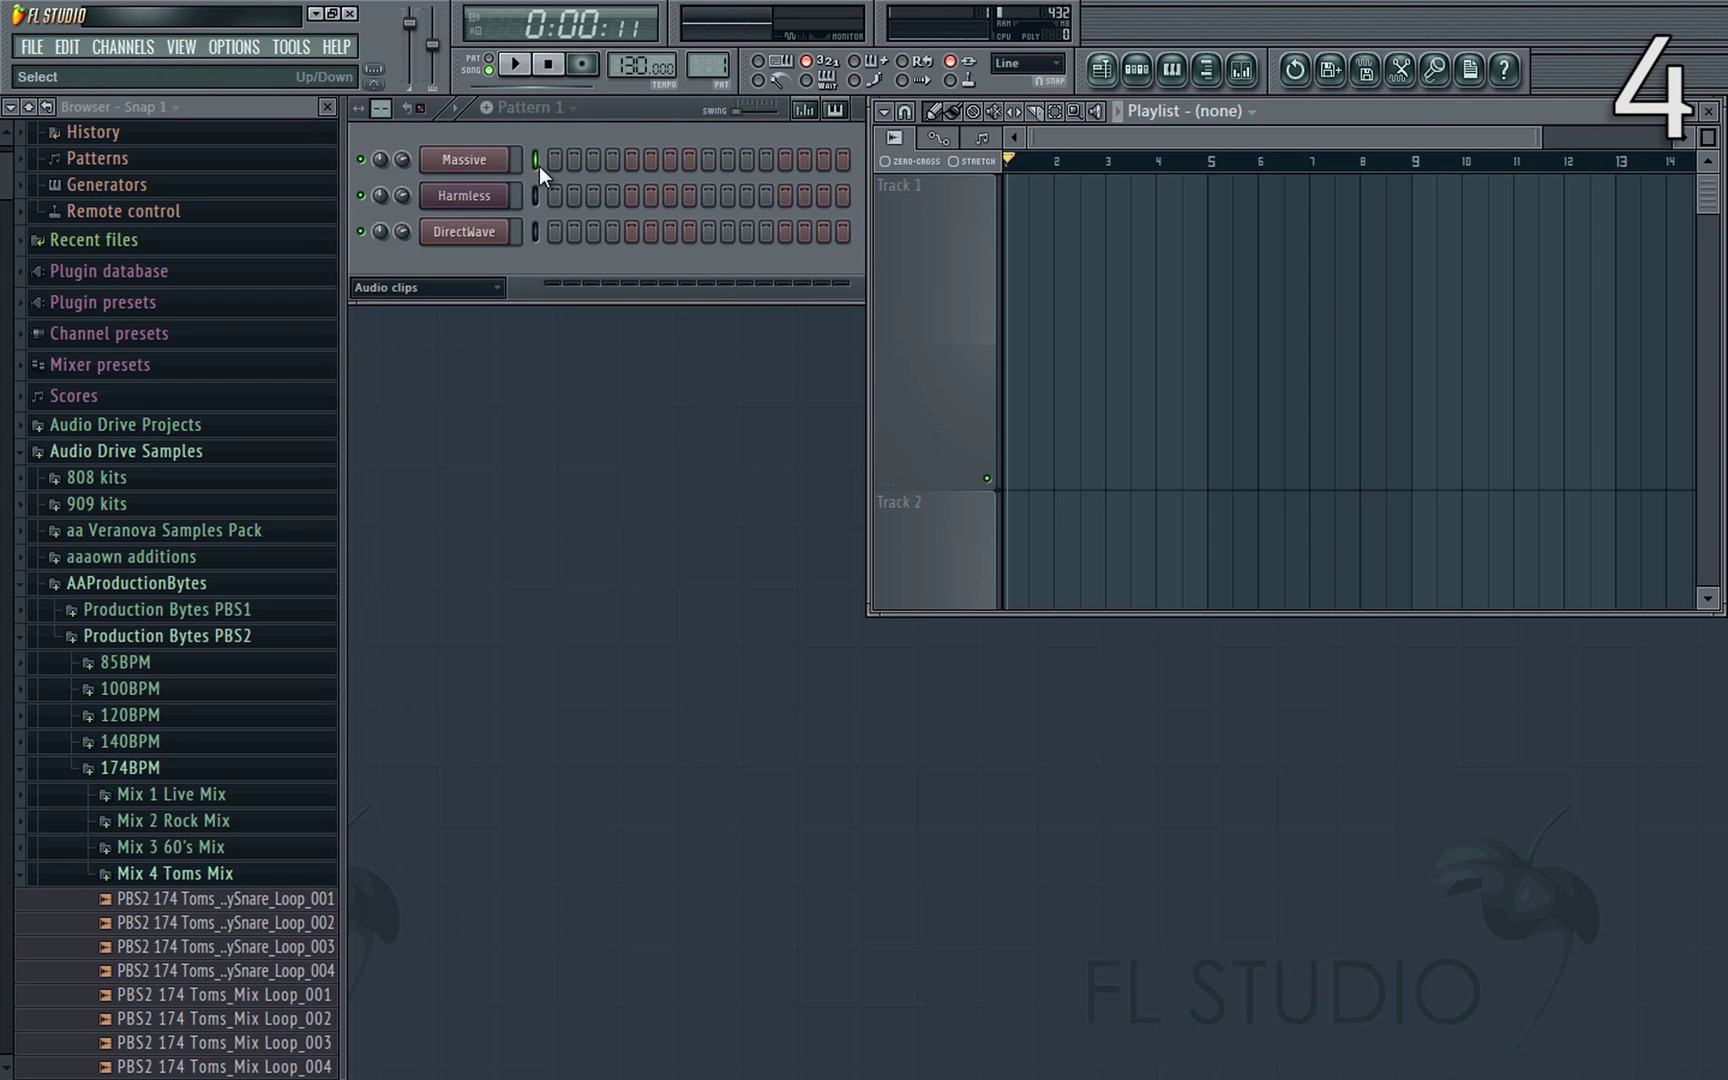
key(F9)
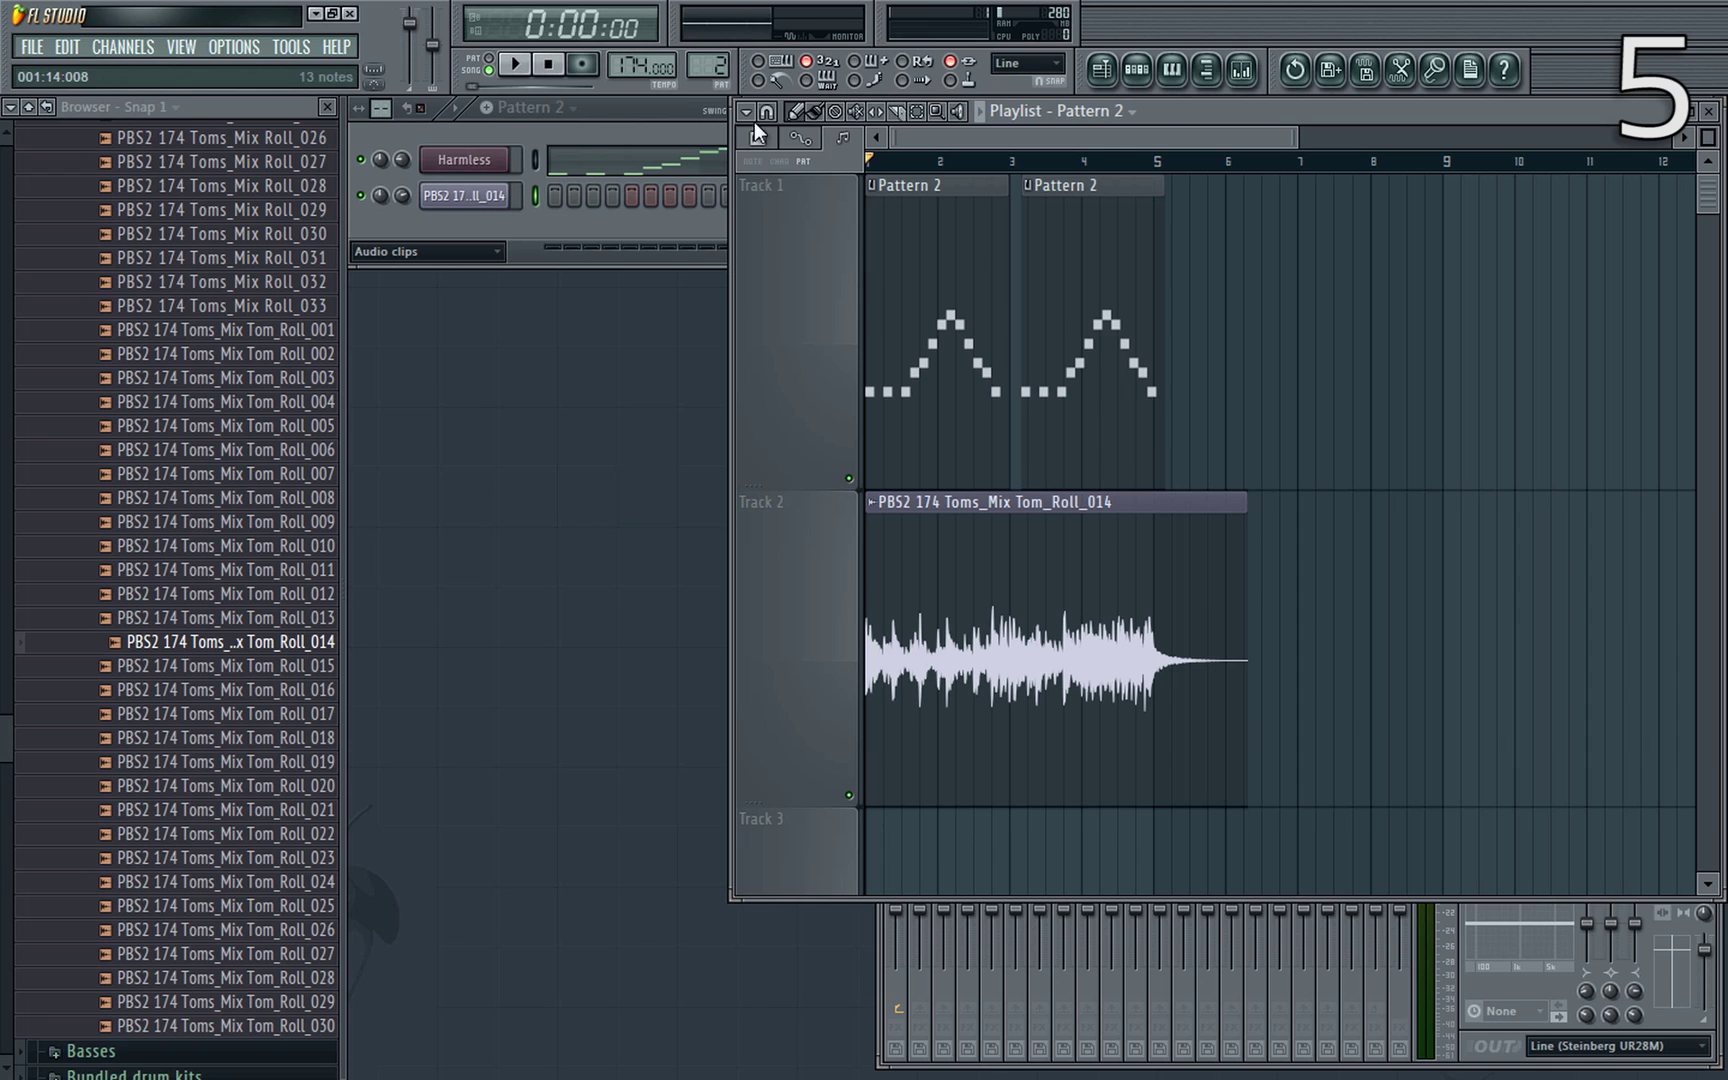
Set both the playlist and Harmless piano roll snap to follow the main snap.
click(768, 112)
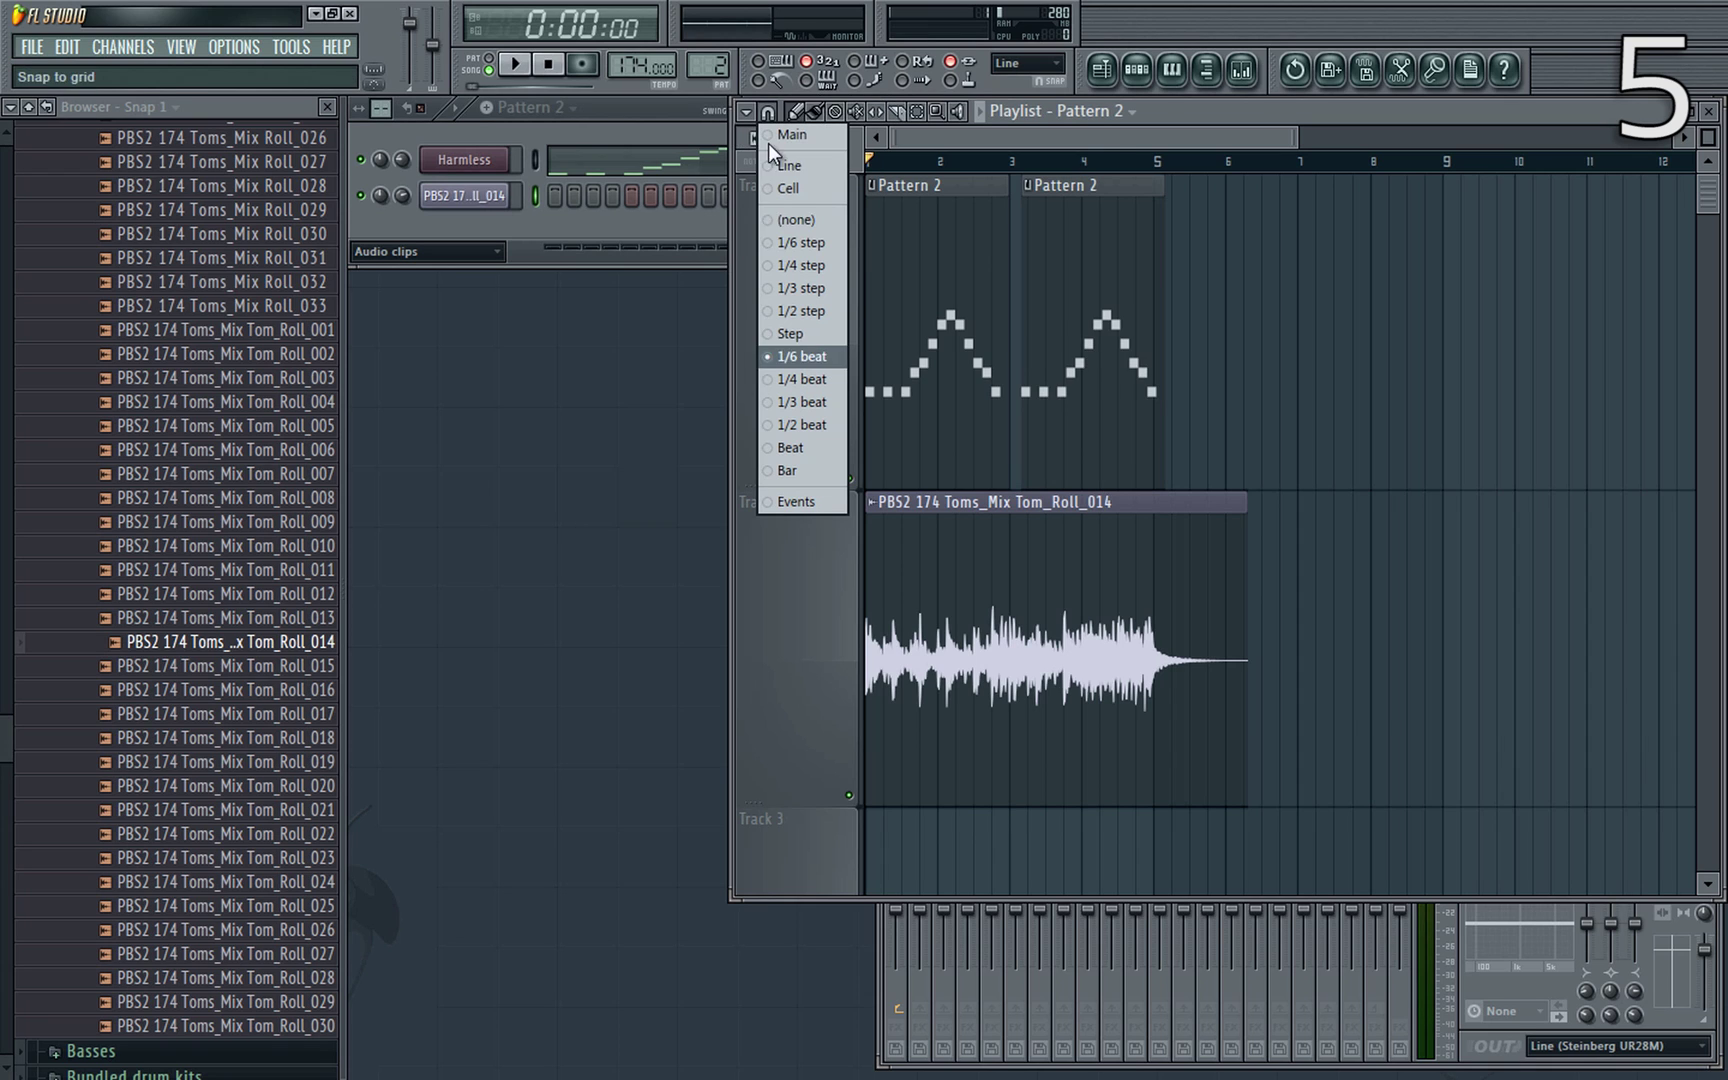
click(799, 136)
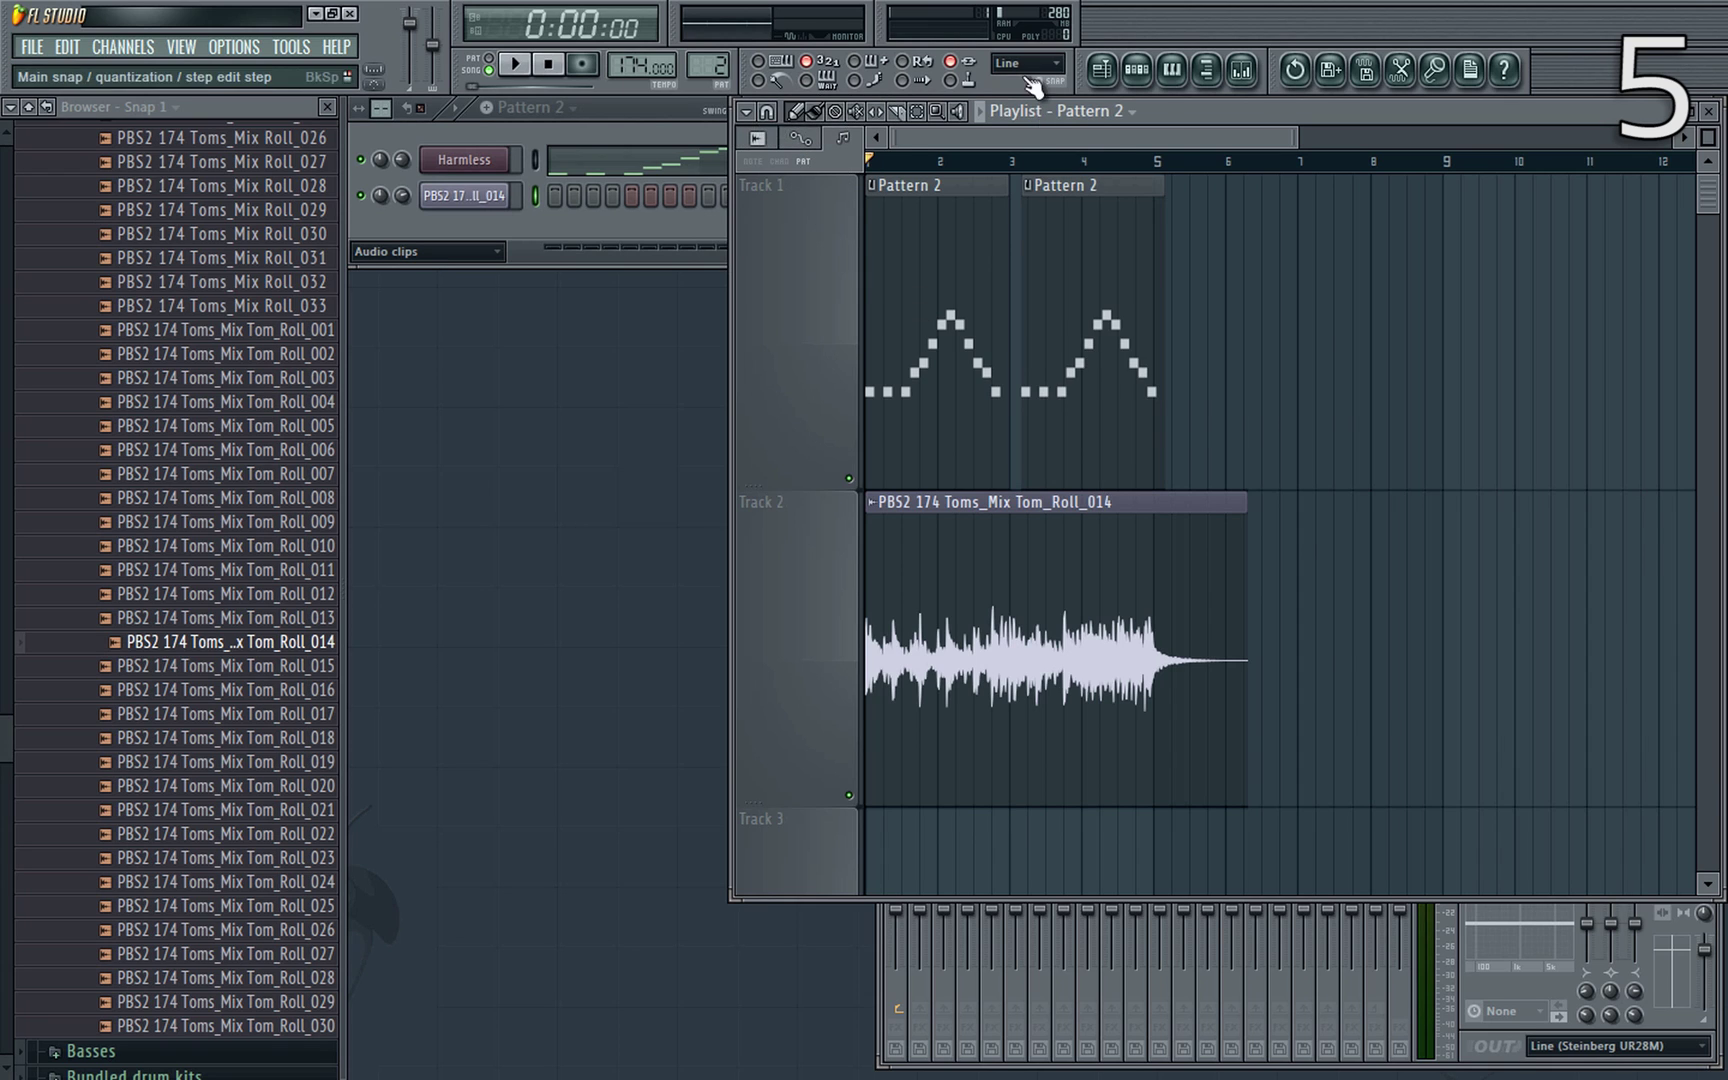
click(613, 167)
click(490, 144)
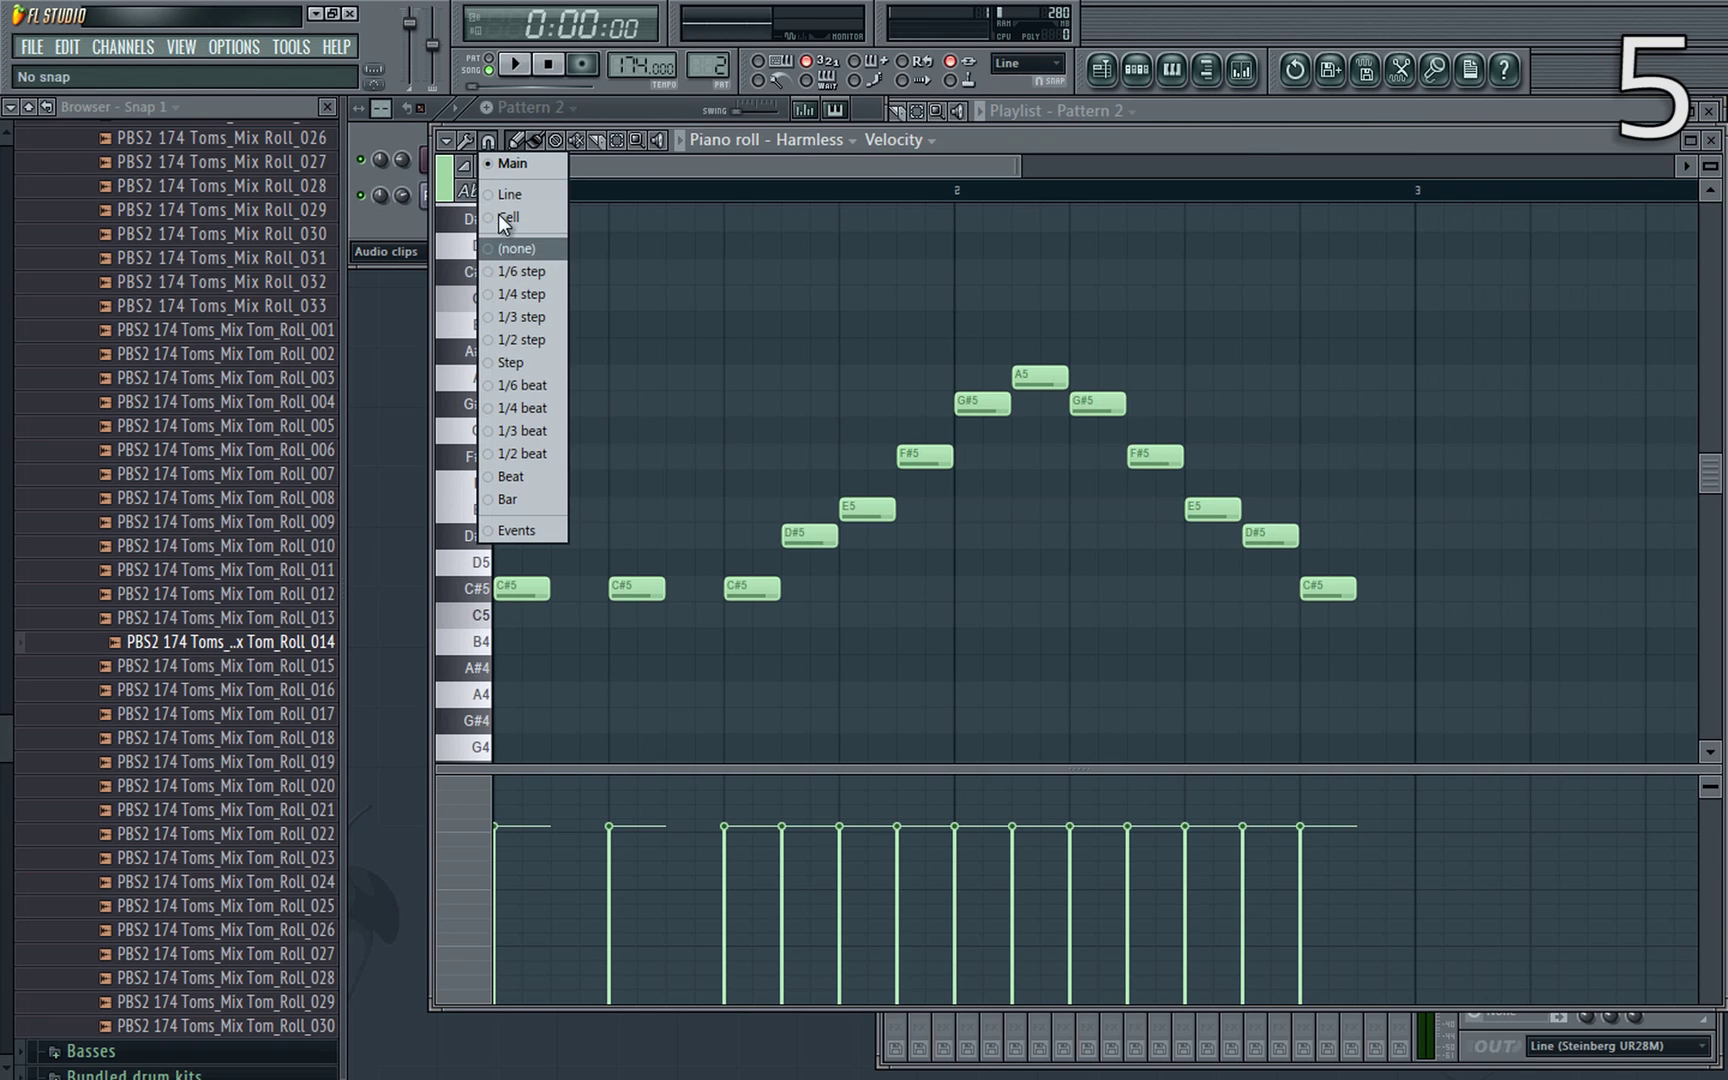
click(497, 161)
click(1711, 140)
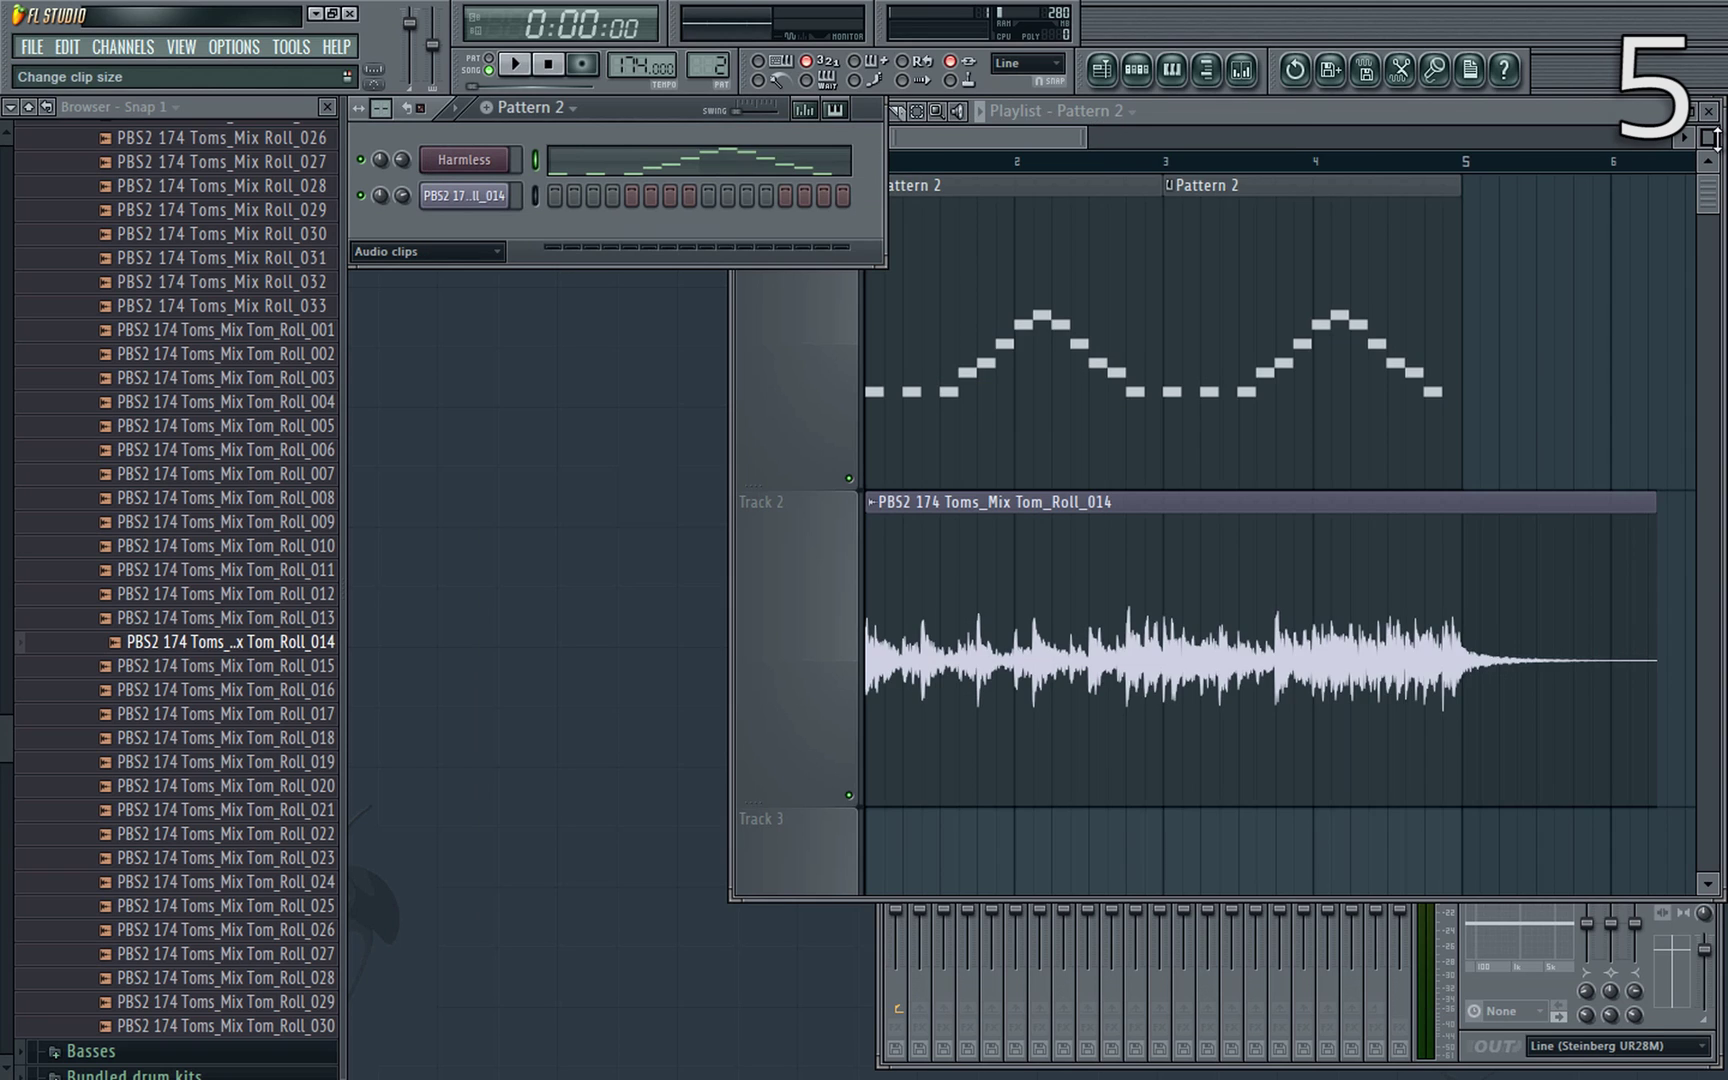
Keep the main snap on Line and move the second Pattern 2 clip to bar 3.
click(1027, 63)
click(1009, 88)
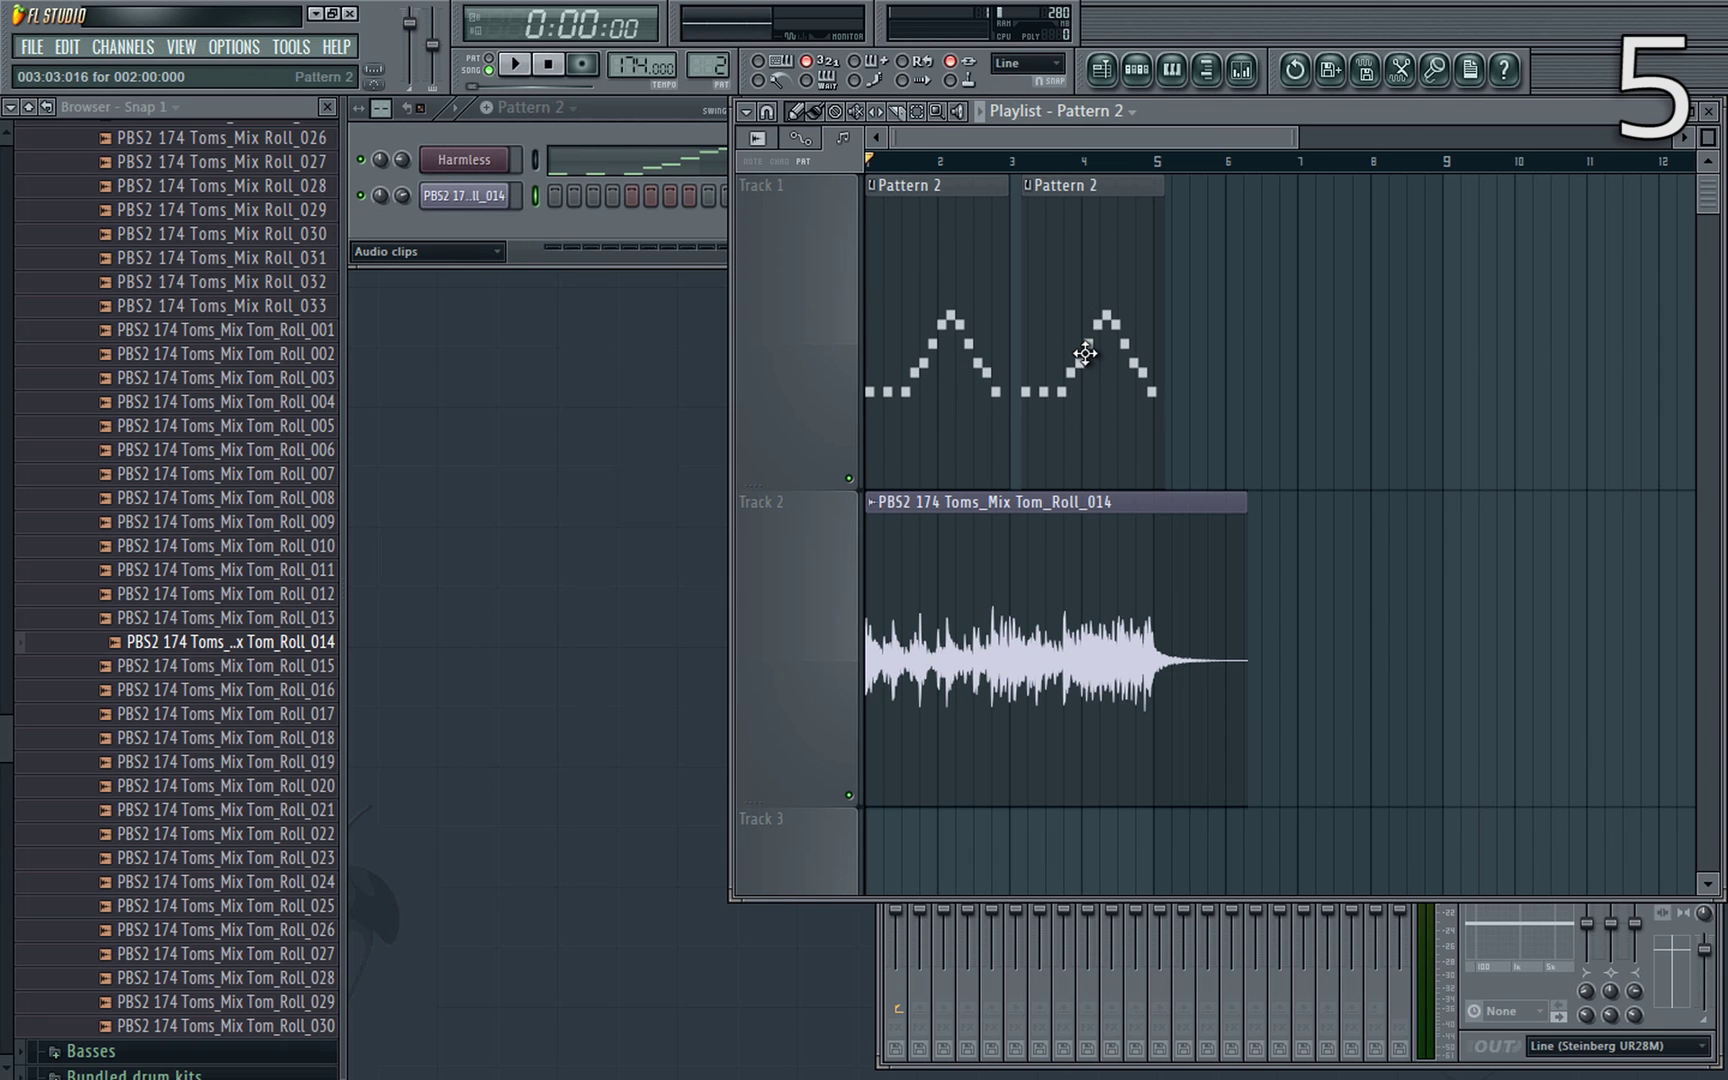
drag(1086, 356, 1491, 346)
scroll(1011, 455, up, 9)
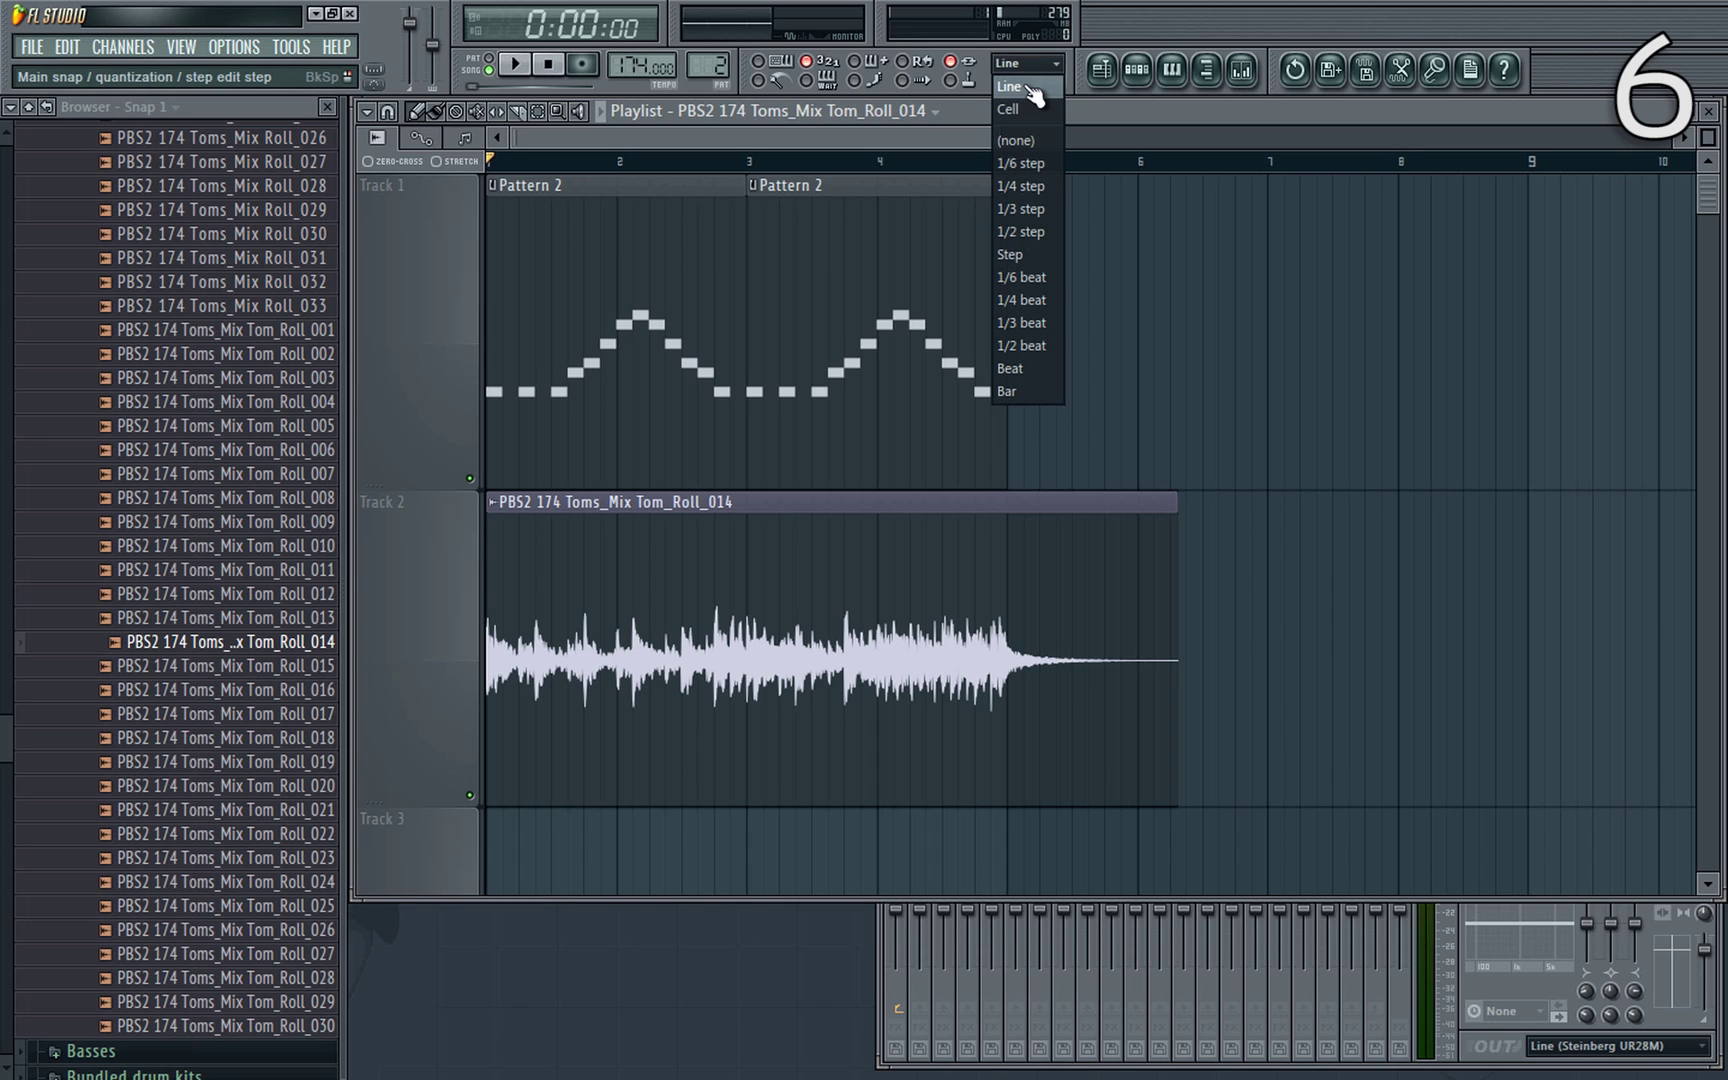
With snap on Line, place and delete Tom_Roll_014 clips near bar 6 on Track 1.
click(1035, 95)
scroll(1207, 366, down, 2)
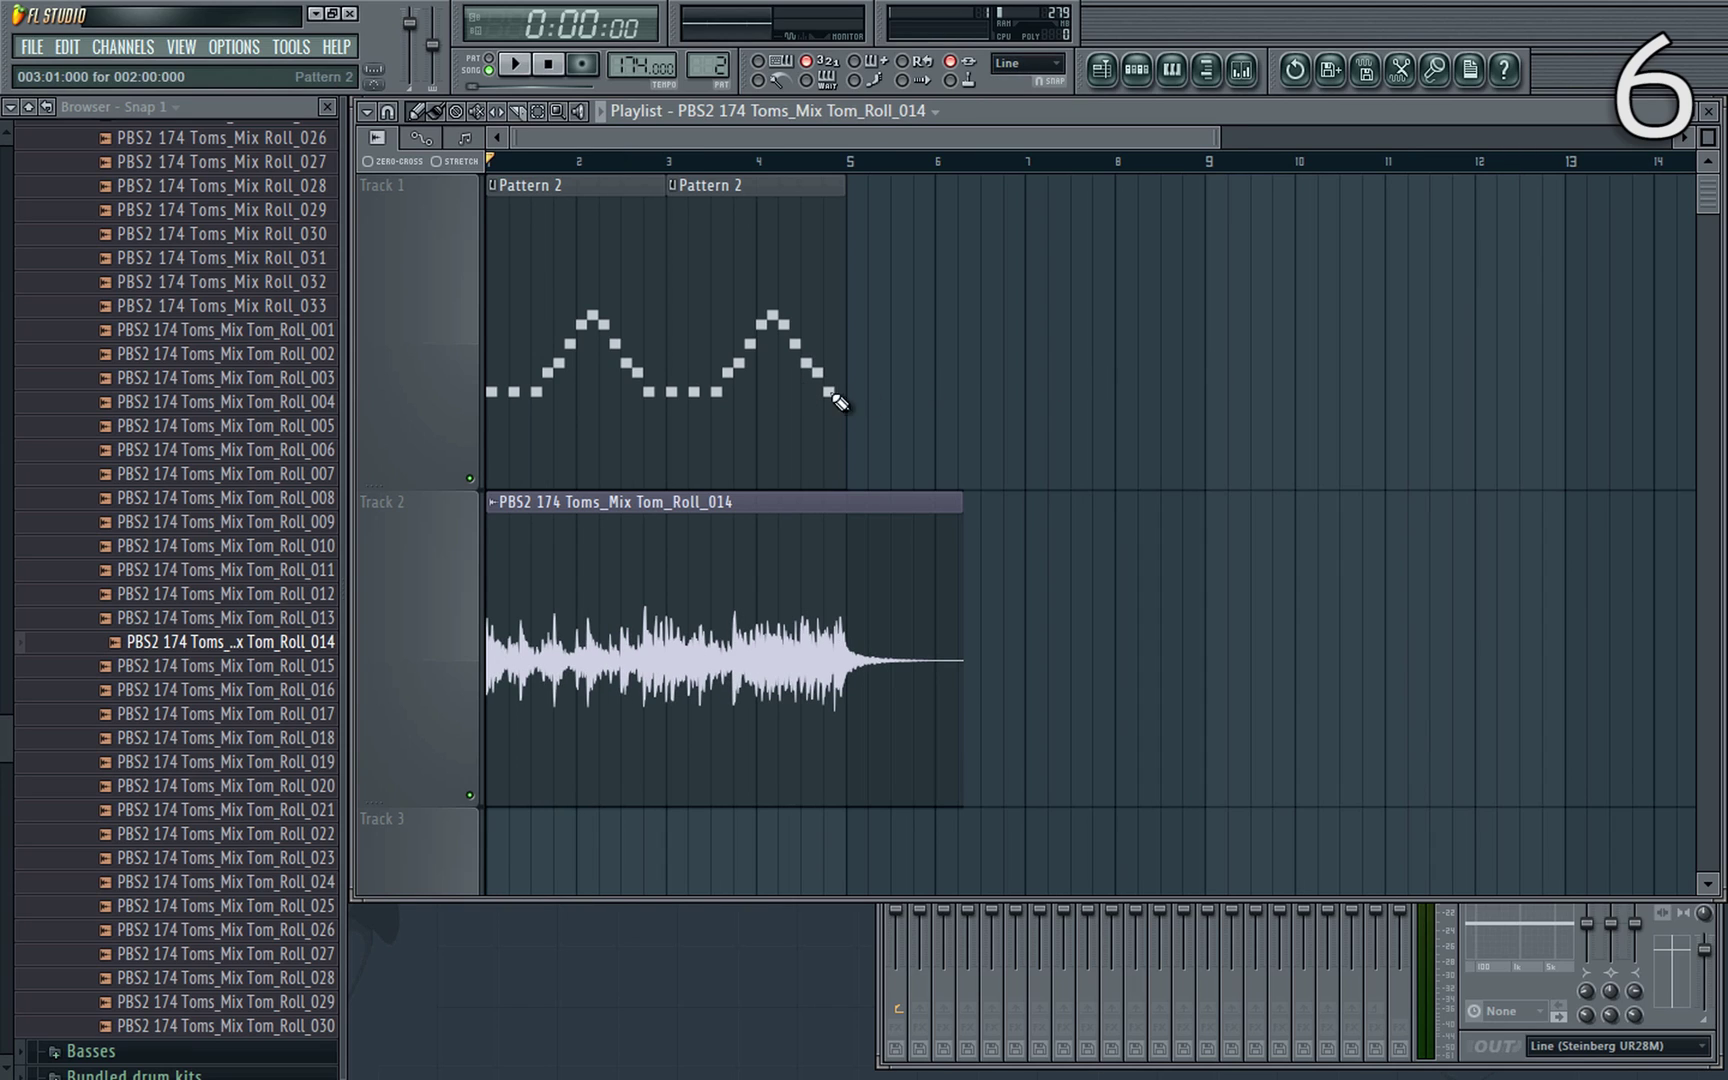
click(957, 374)
right_click(950, 372)
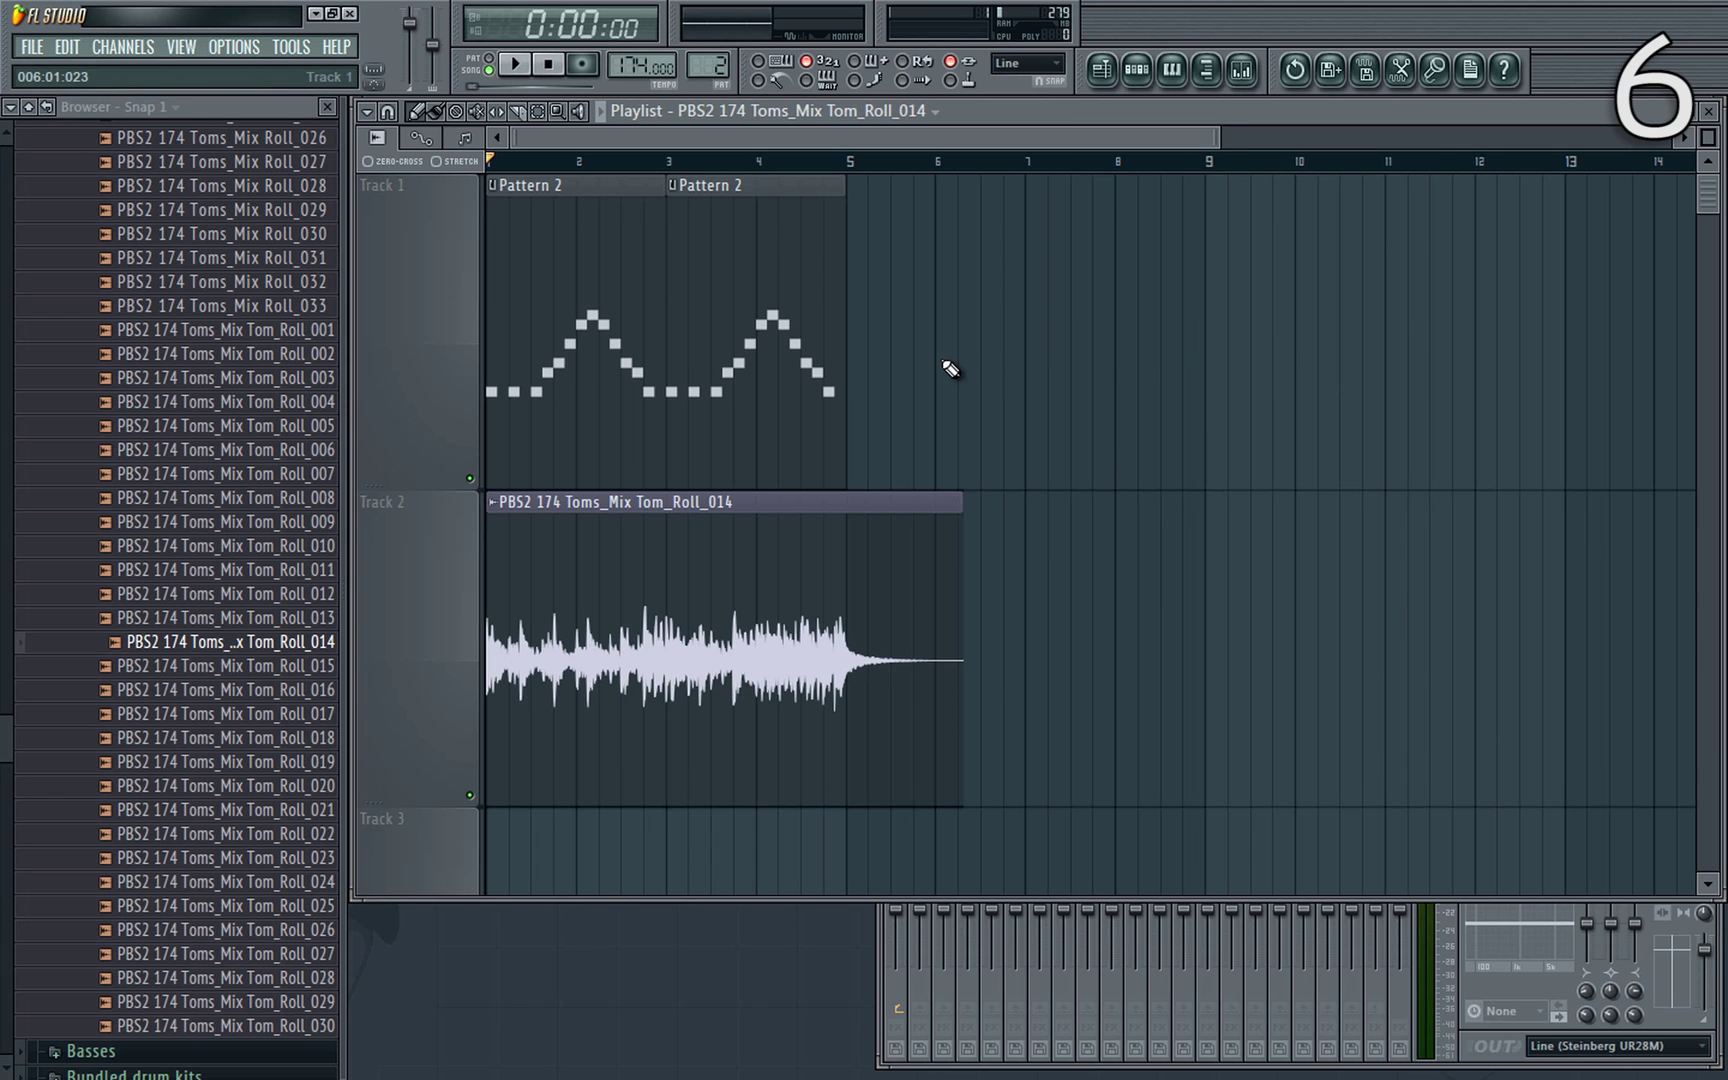
click(940, 360)
right_click(945, 362)
click(955, 366)
right_click(975, 375)
Switch the main snap to Cell and repeat placing and deleting clips near bar 6.
click(1022, 82)
click(1035, 122)
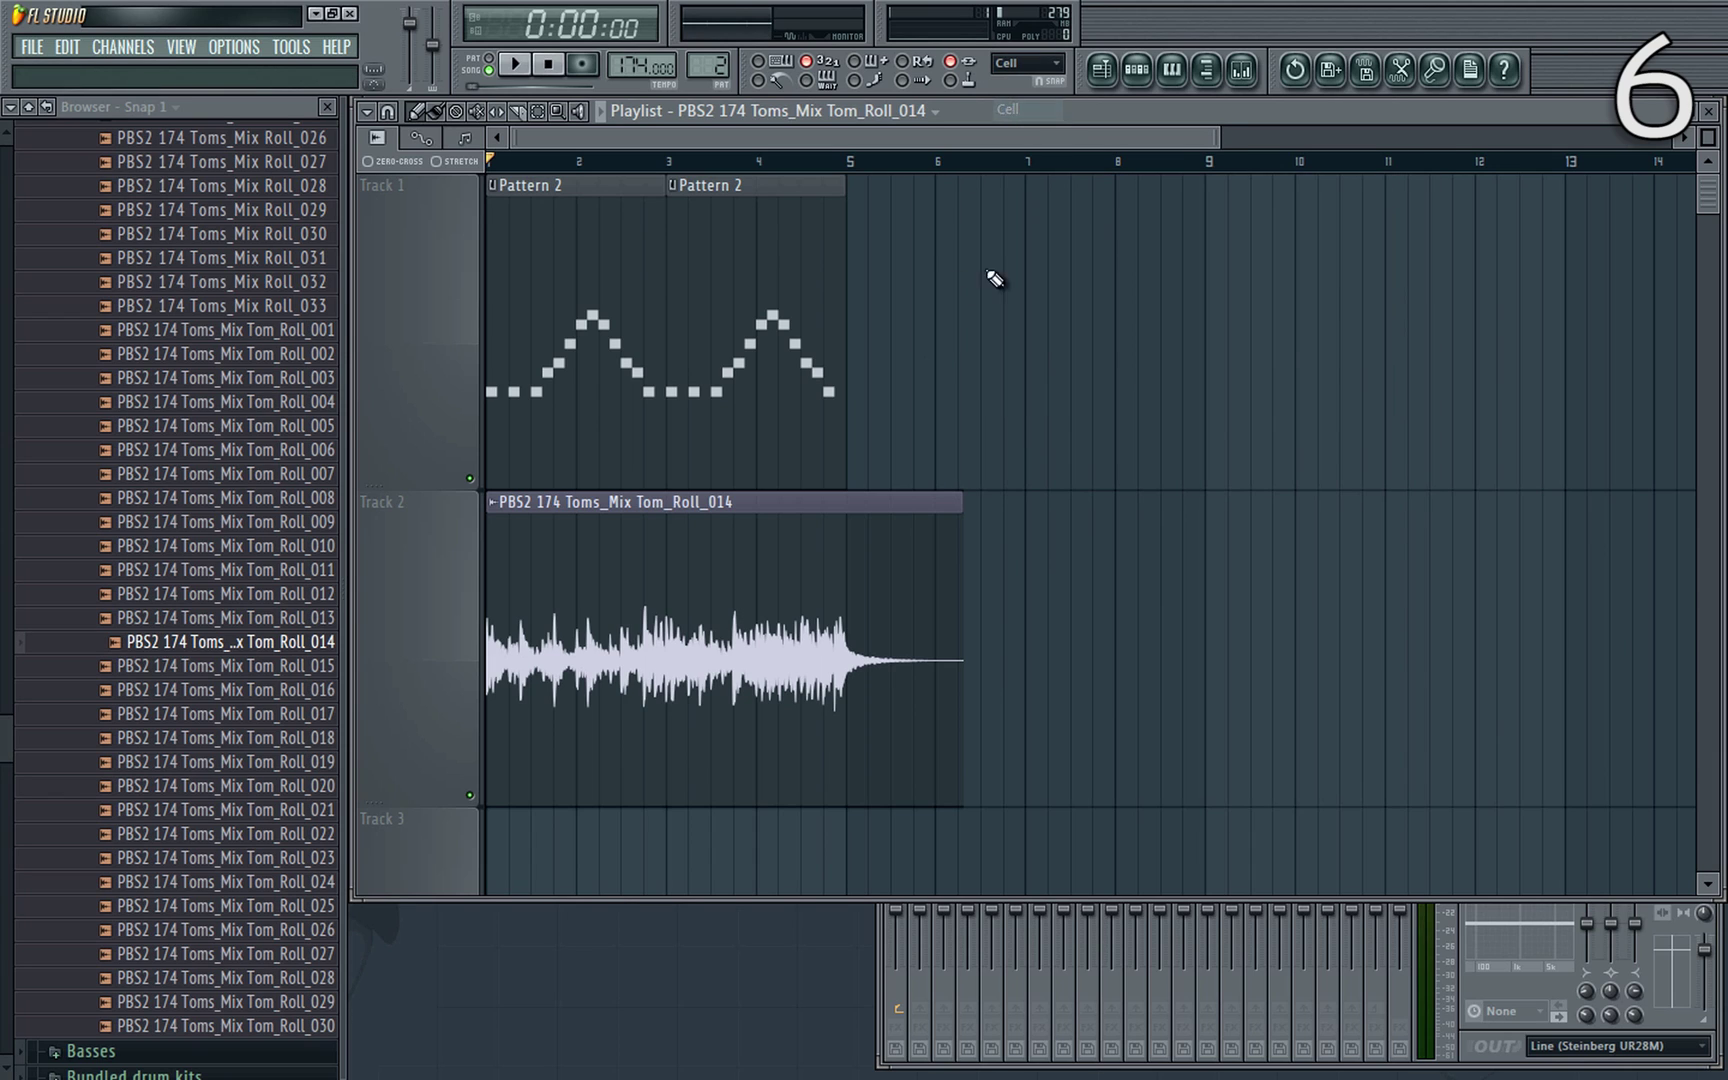
click(953, 366)
right_click(955, 368)
click(981, 377)
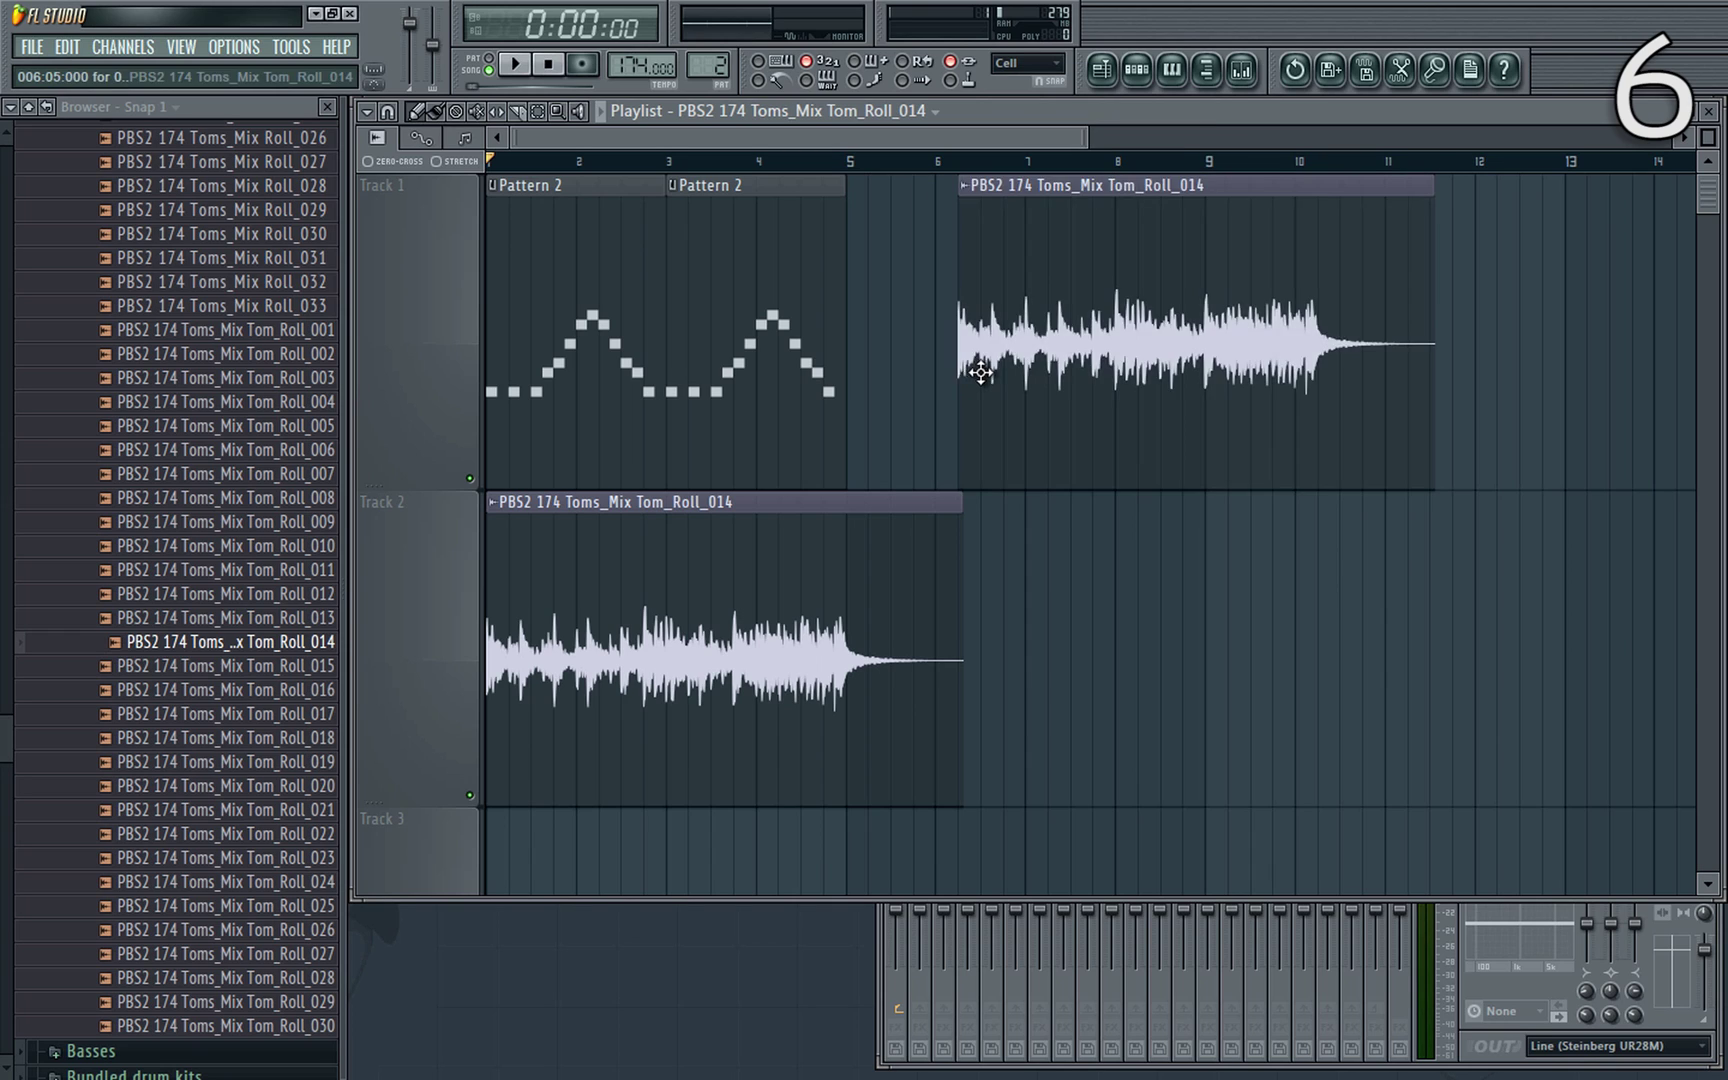
right_click(986, 372)
click(992, 370)
right_click(1025, 367)
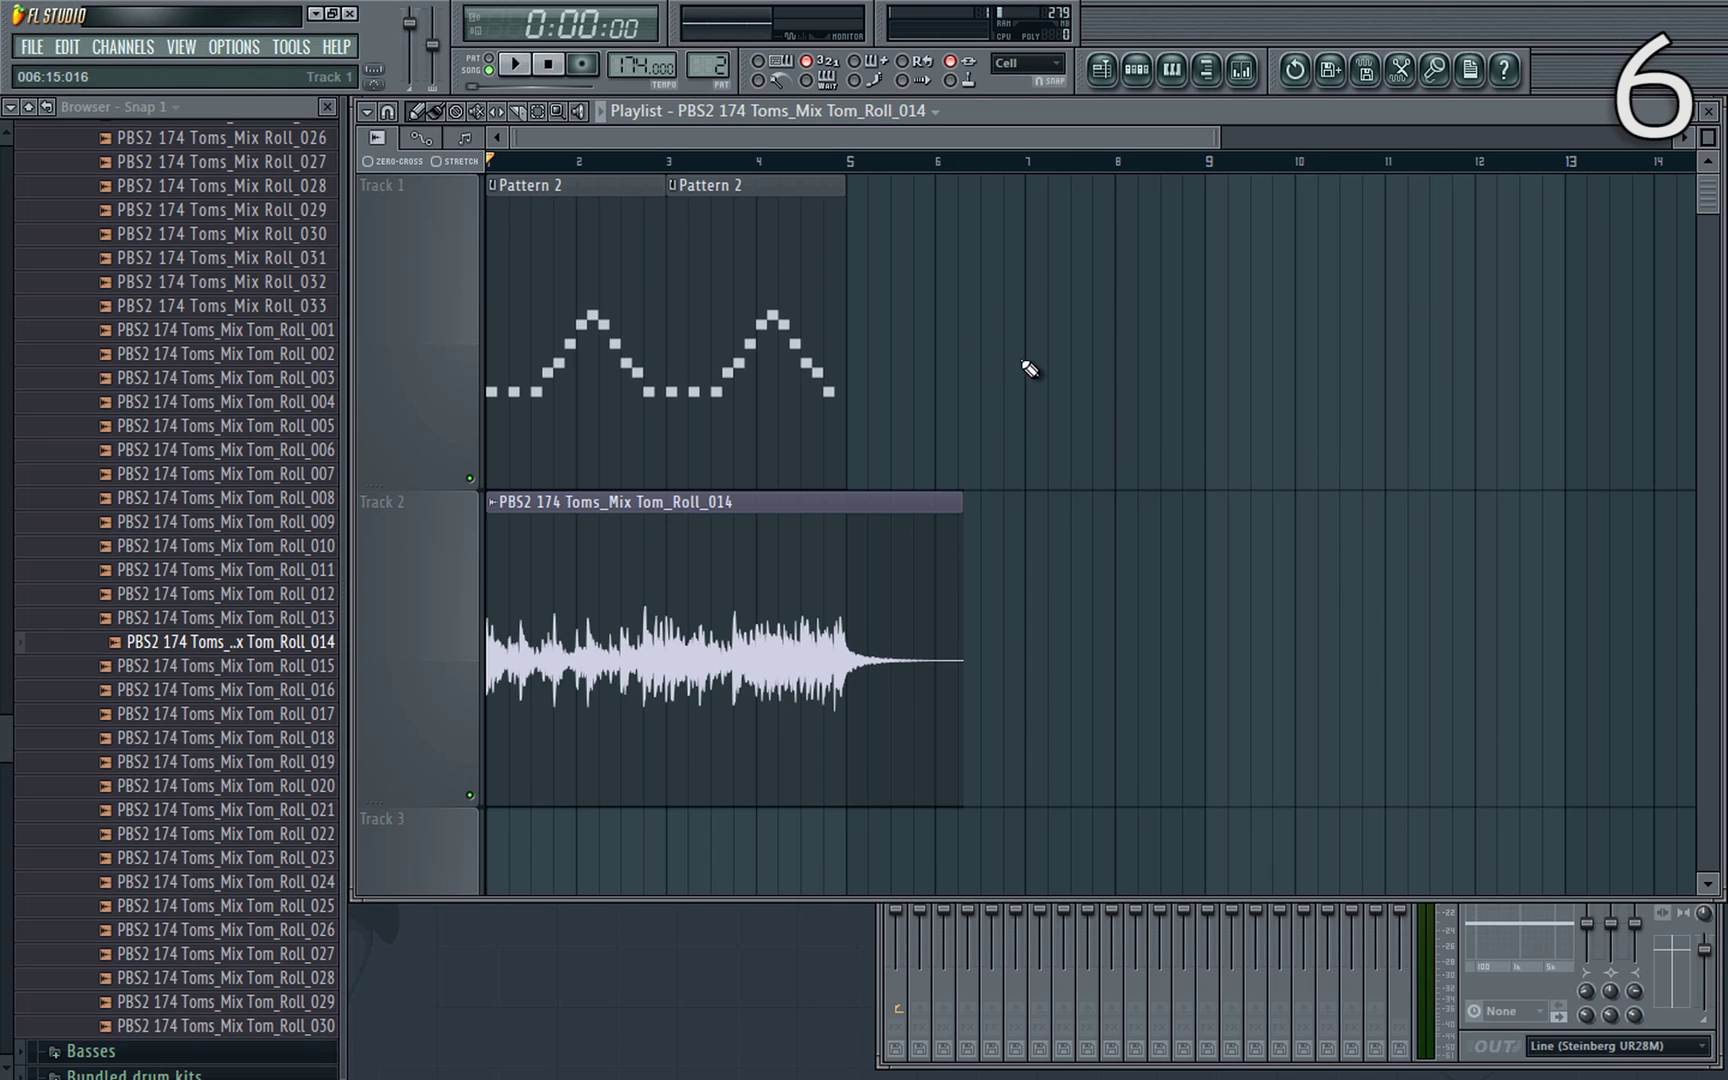
Set the main snap back to Line and box-select the Harmless melody notes.
click(1025, 61)
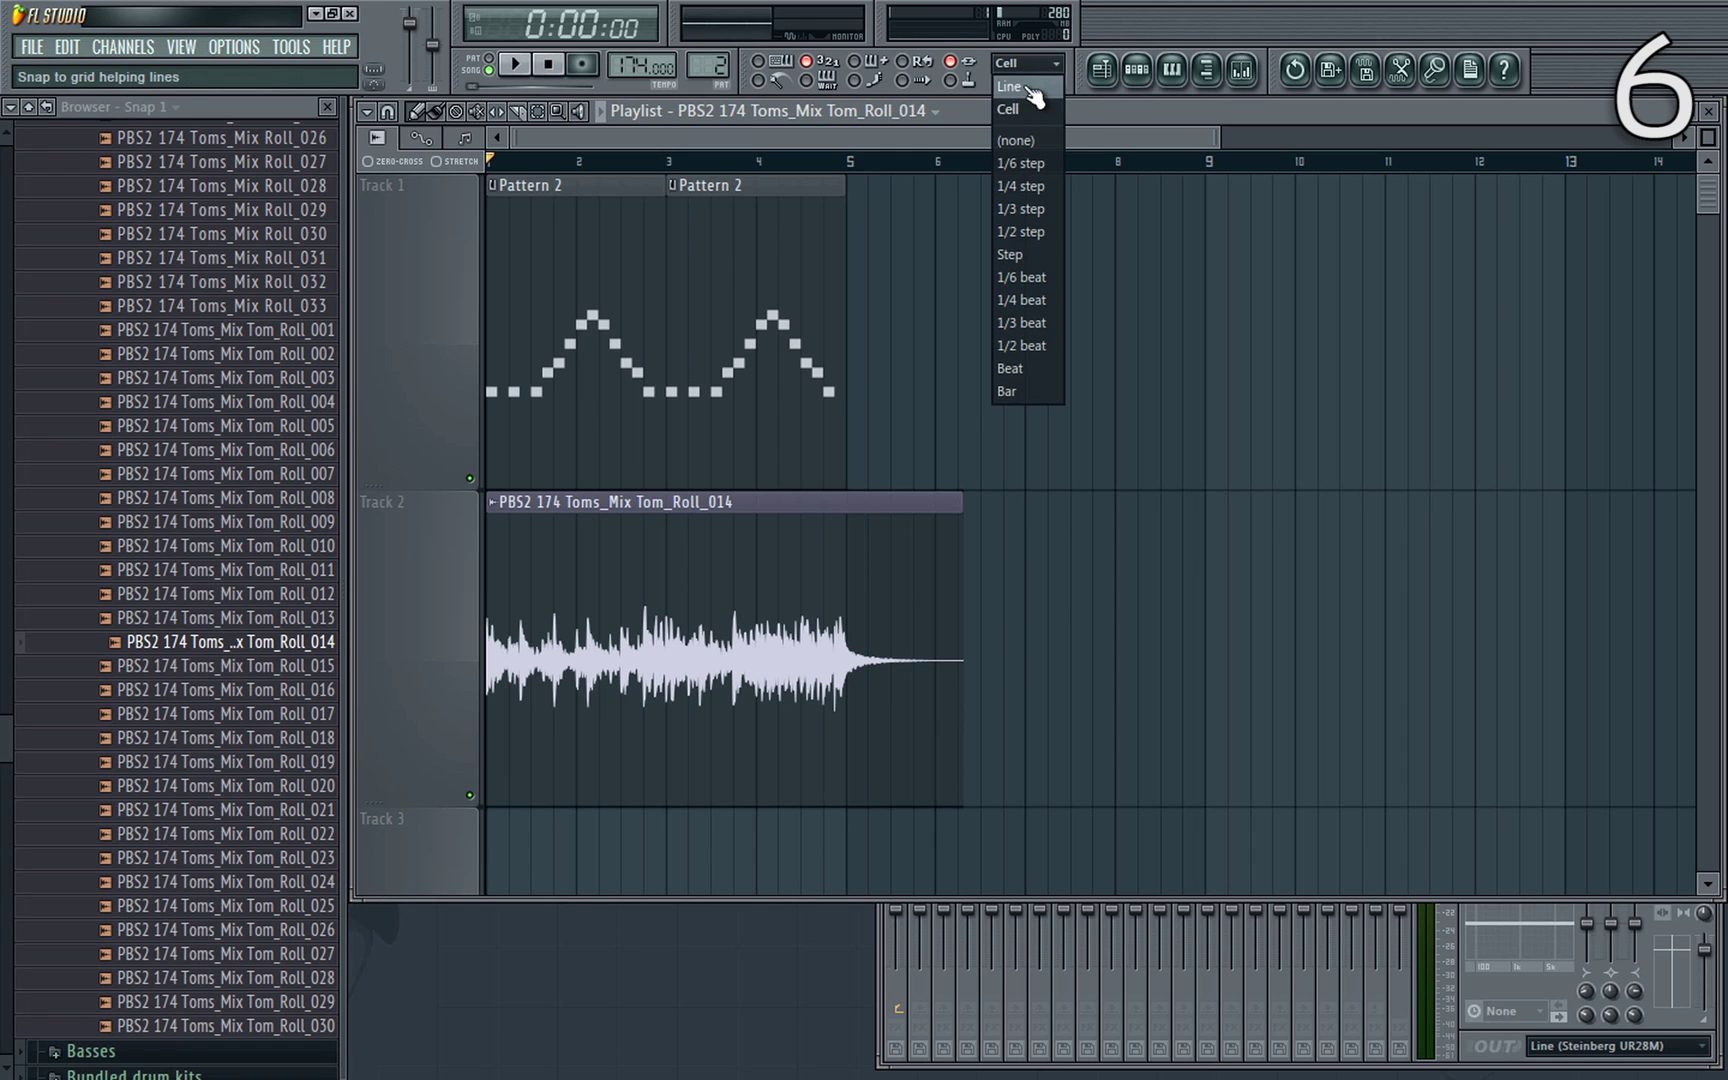
click(1015, 86)
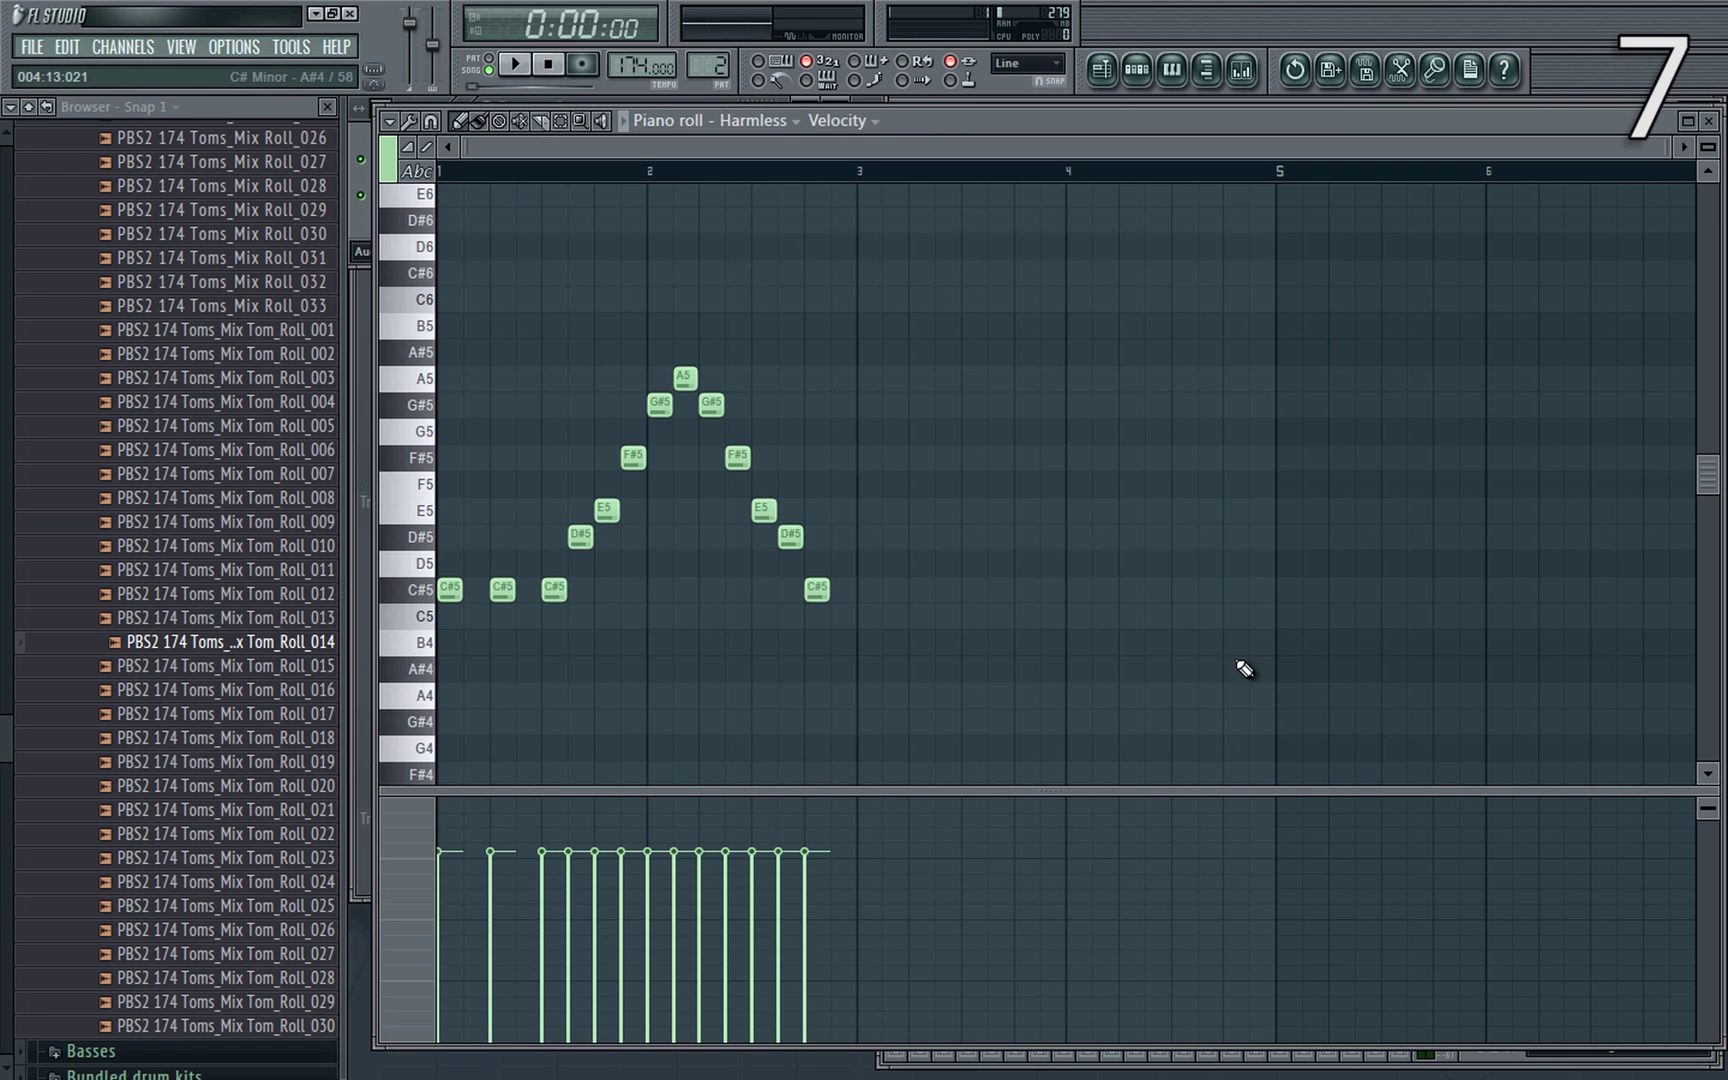
drag(1232, 710, 250, 290)
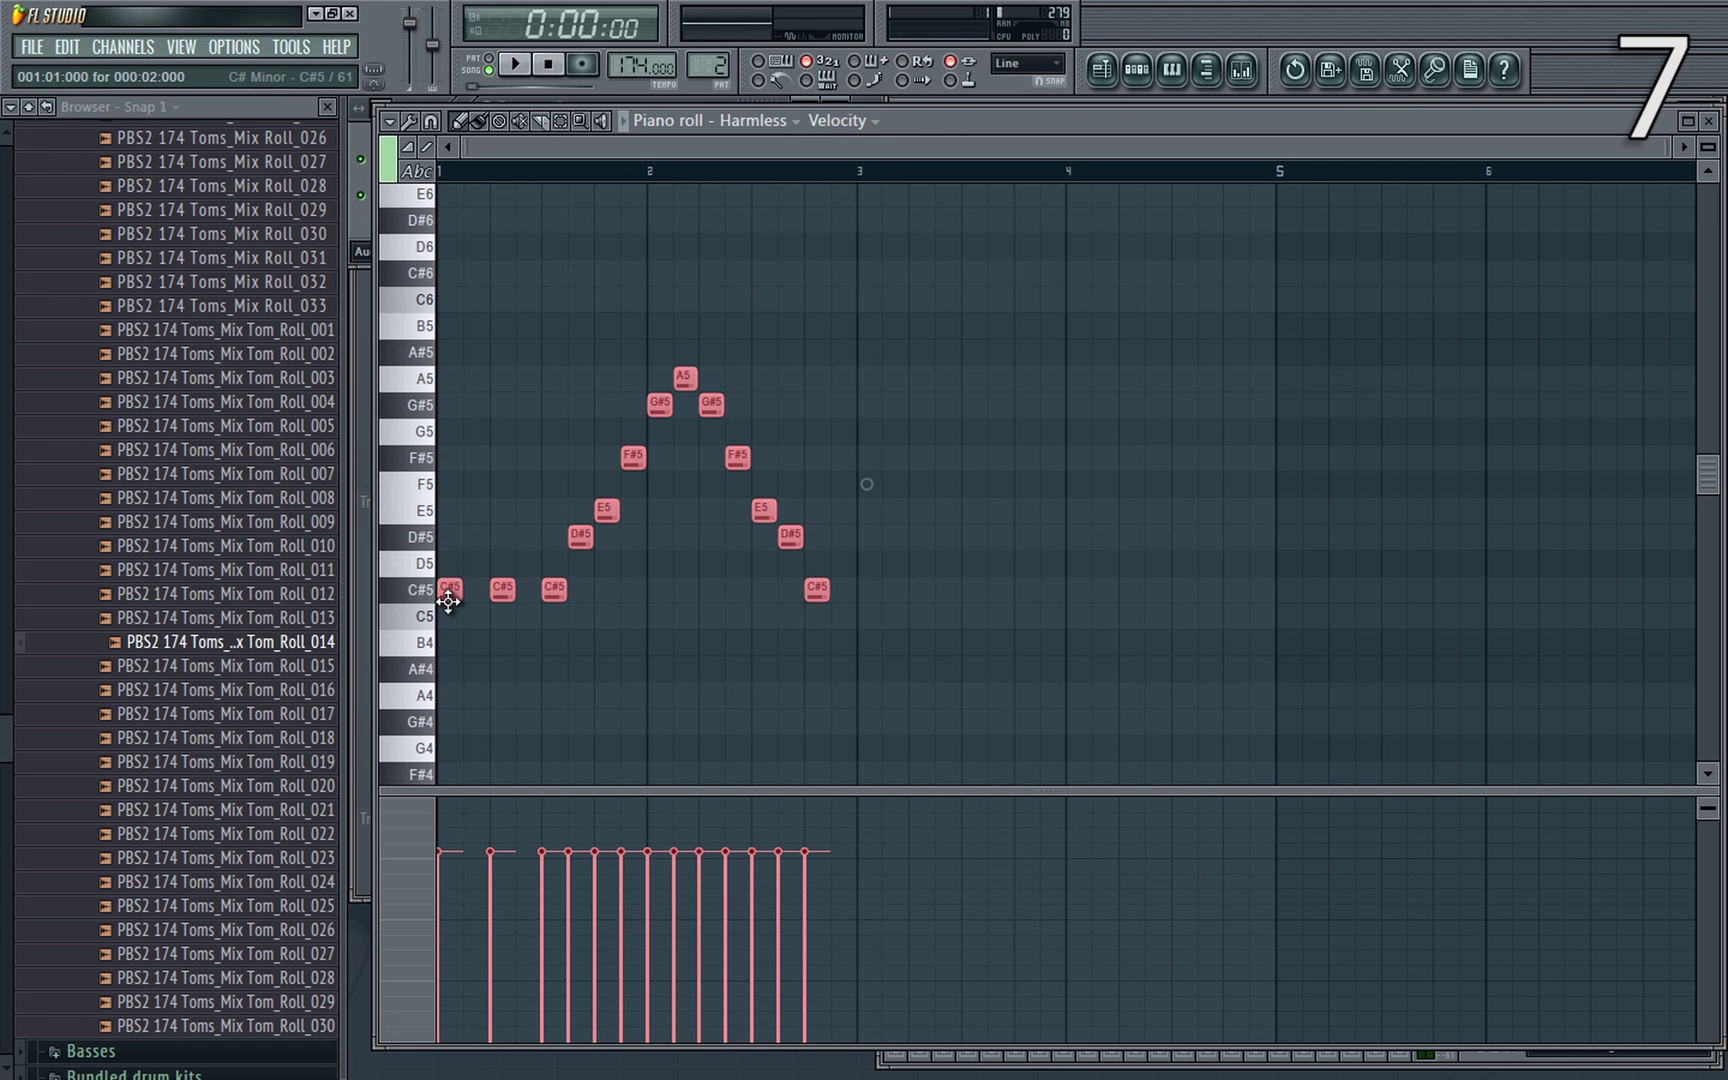
Select all Harmless notes with Ctrl+A and Shift-drag a copy up to start on D6.
mouse_move(451, 592)
mouse_down()
mouse_move(754, 620)
mouse_move(1203, 521)
mouse_move(1715, 520)
mouse_move(1423, 617)
mouse_move(1031, 649)
mouse_move(1047, 634)
mouse_move(997, 636)
mouse_up()
drag(1296, 145, 277, 192)
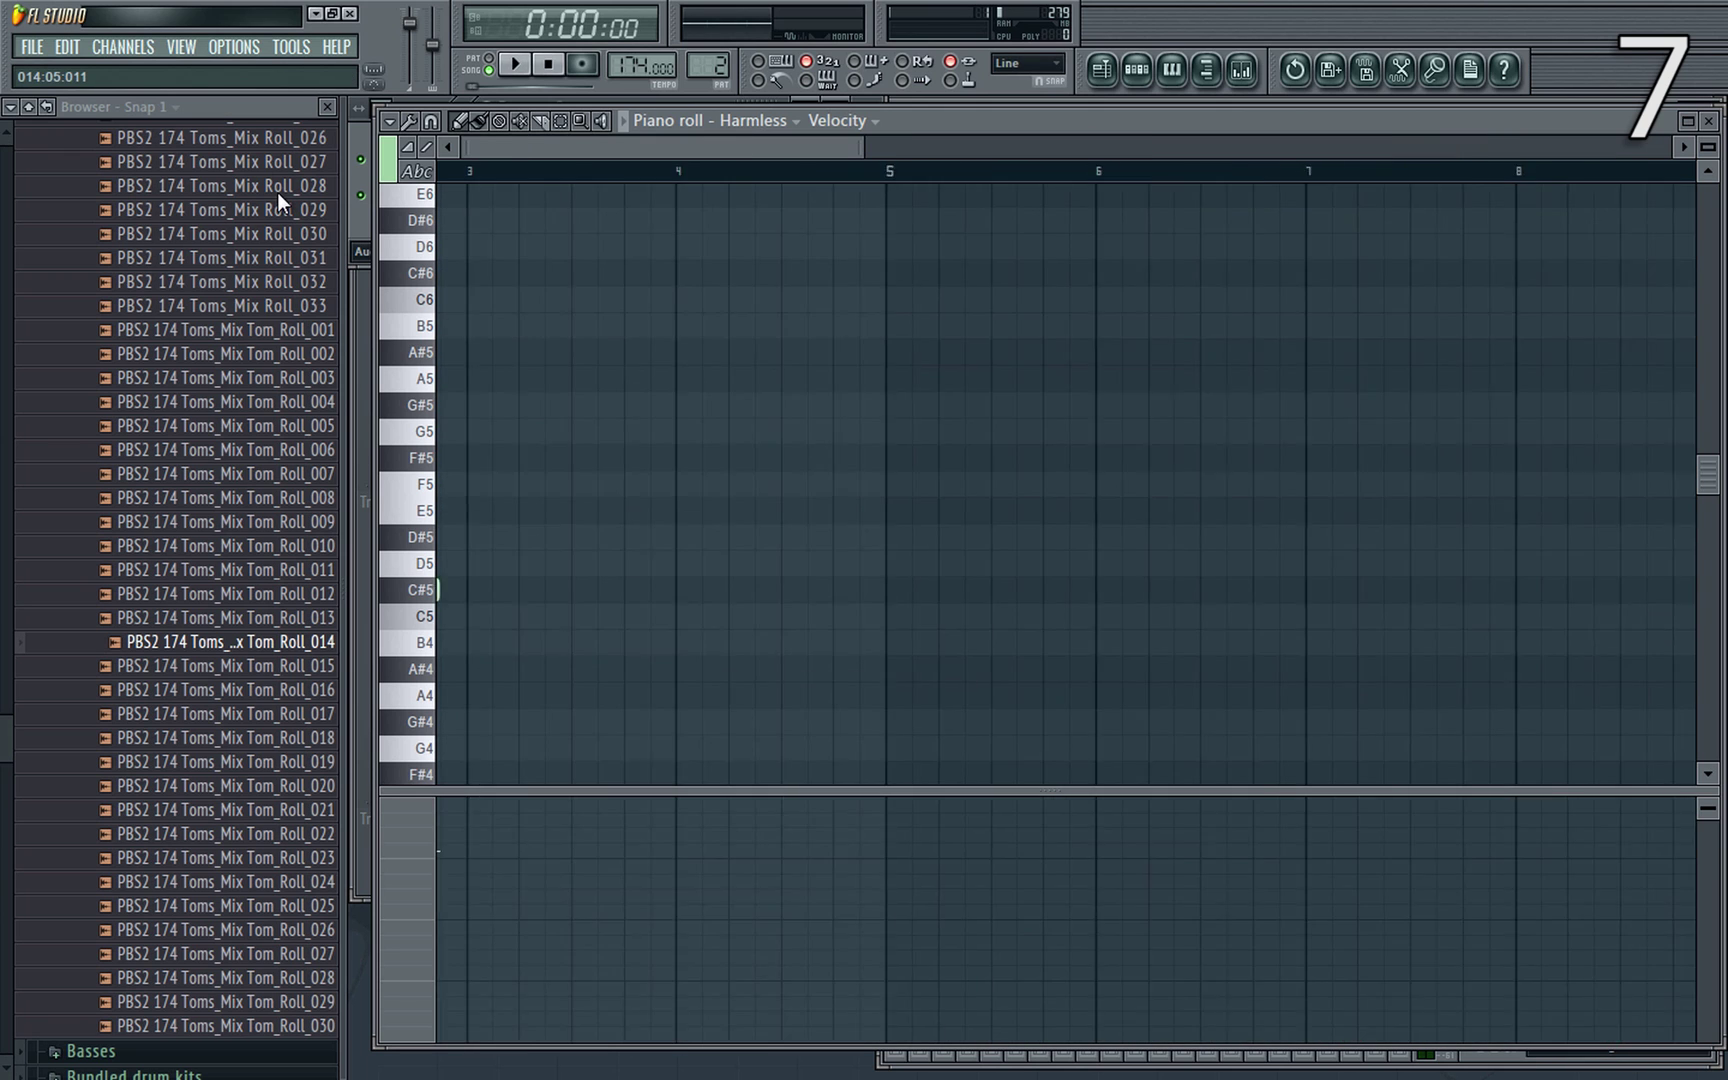
key(ctrl+a)
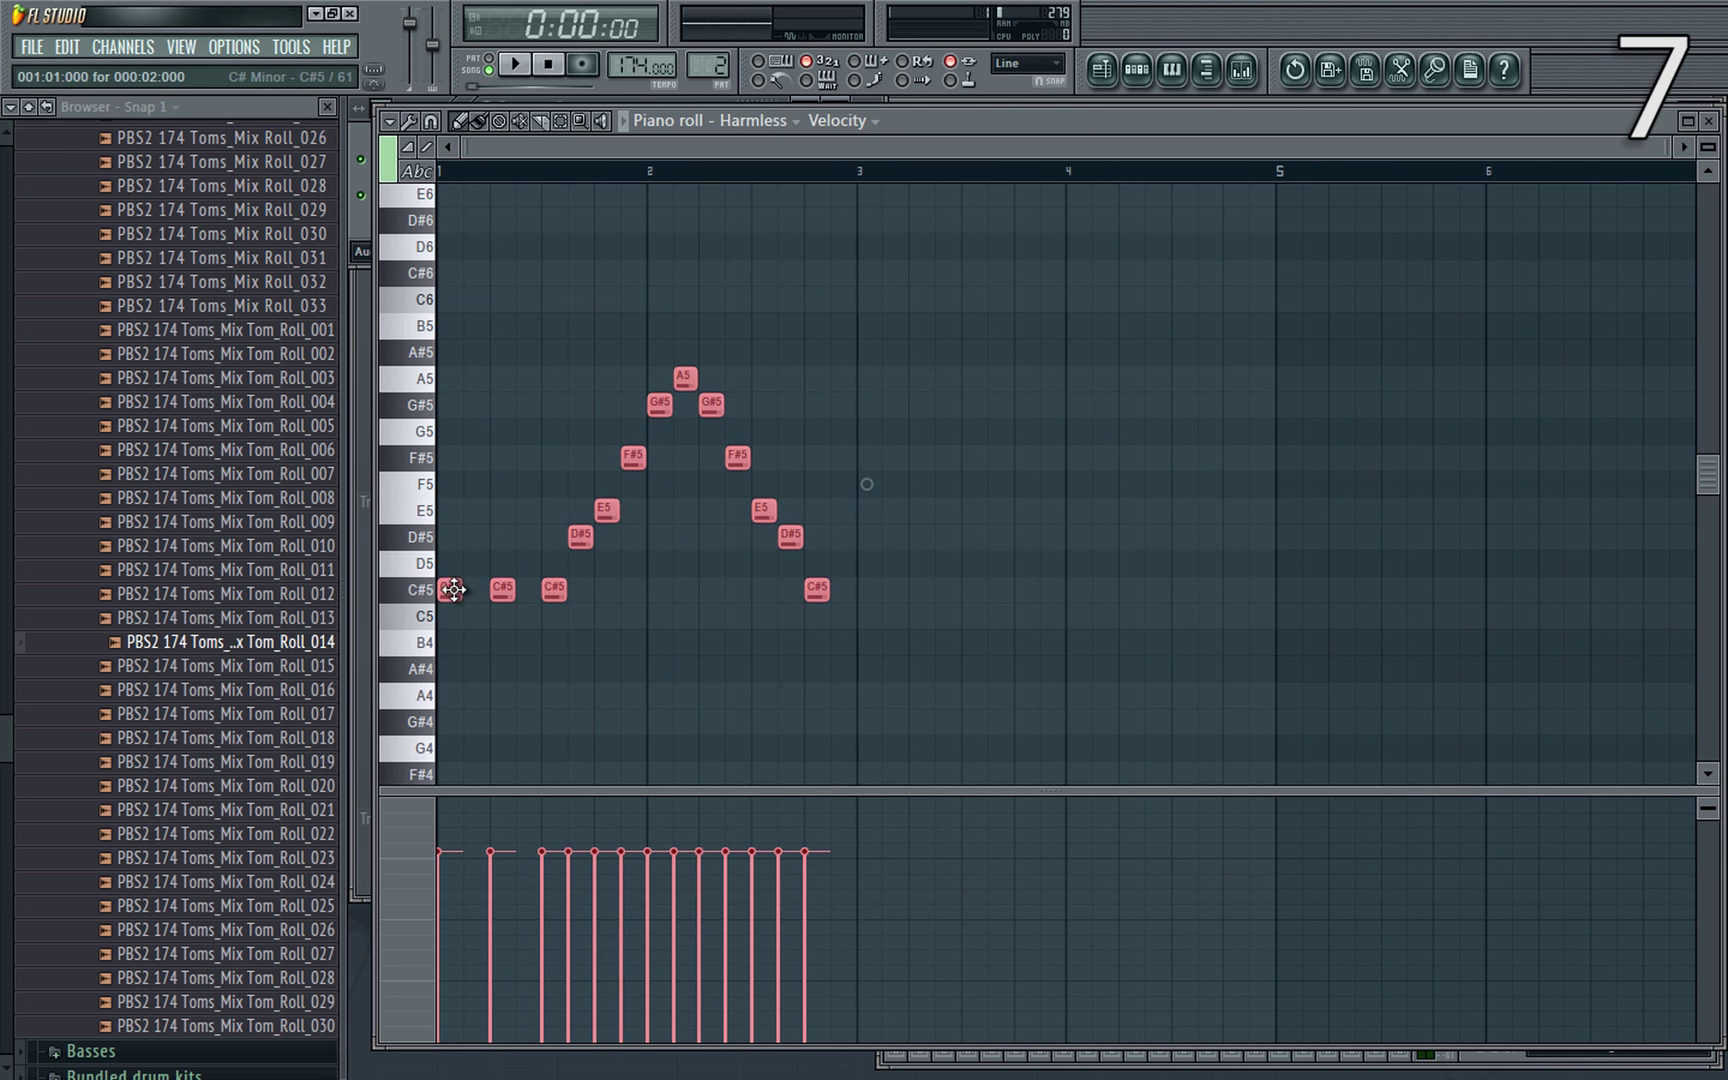
drag(448, 596, 1351, 657)
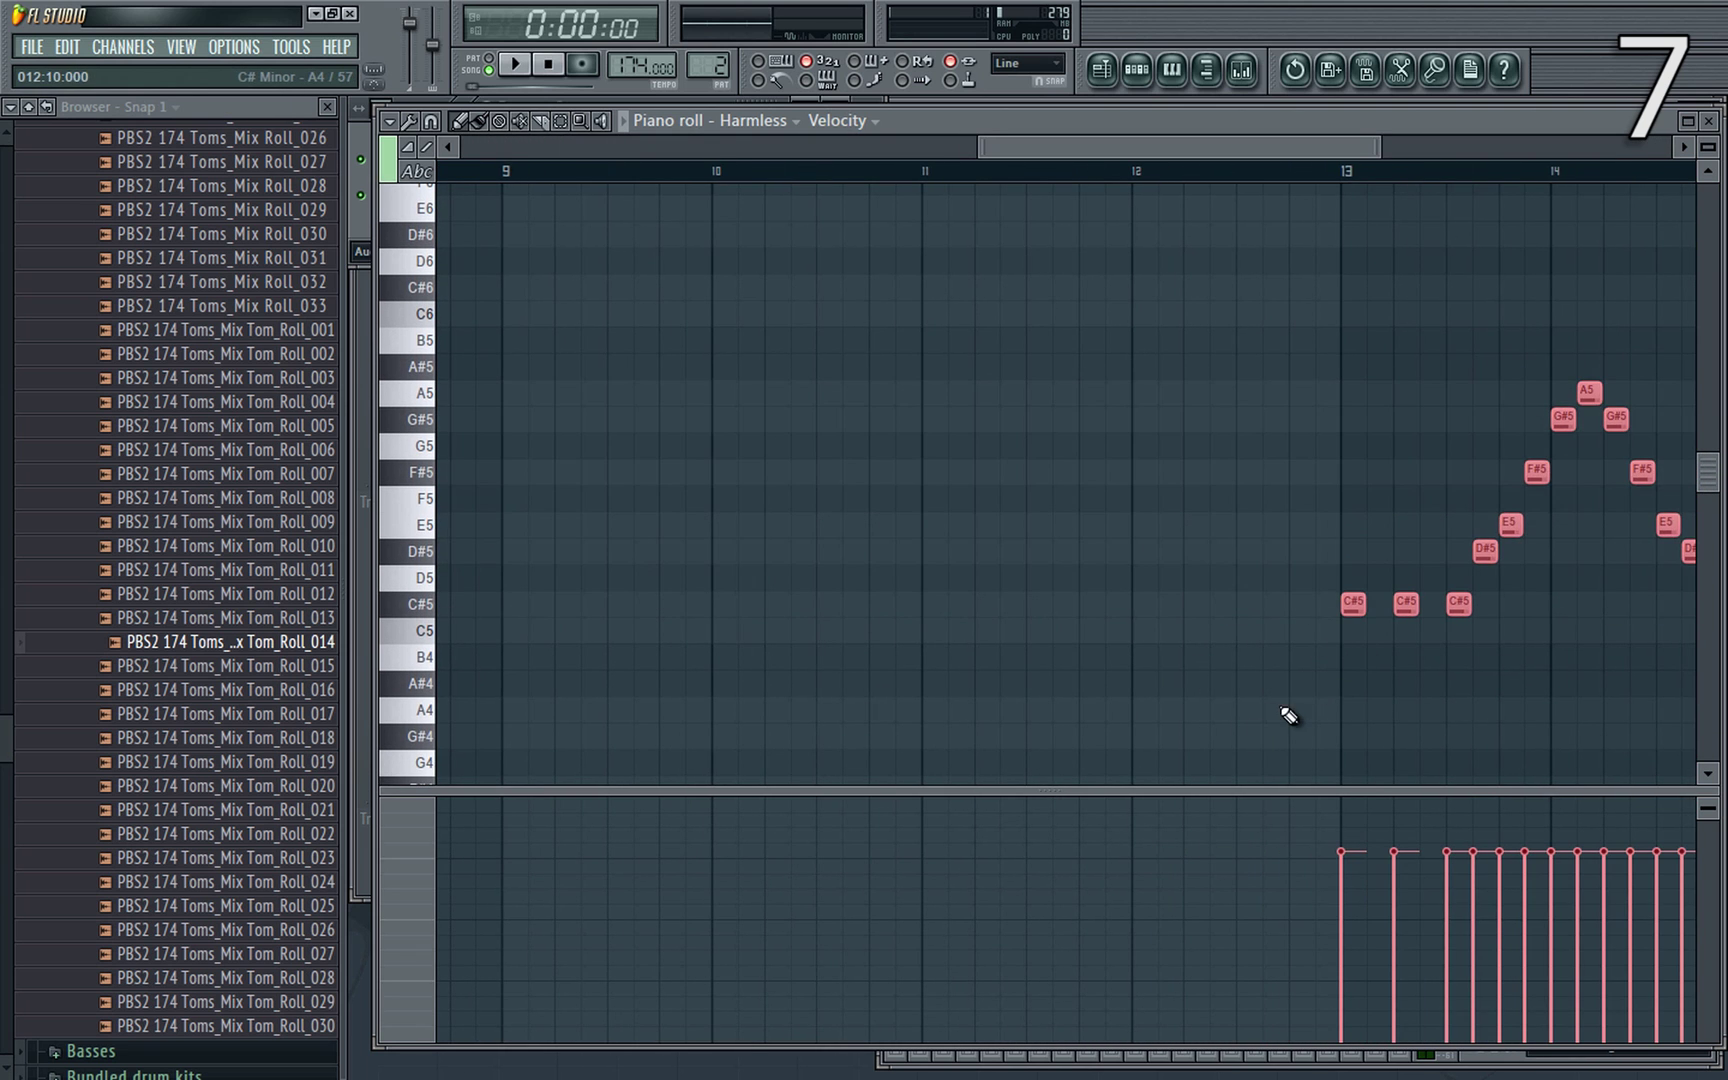
key(ctrl+z)
drag(450, 613, 747, 765)
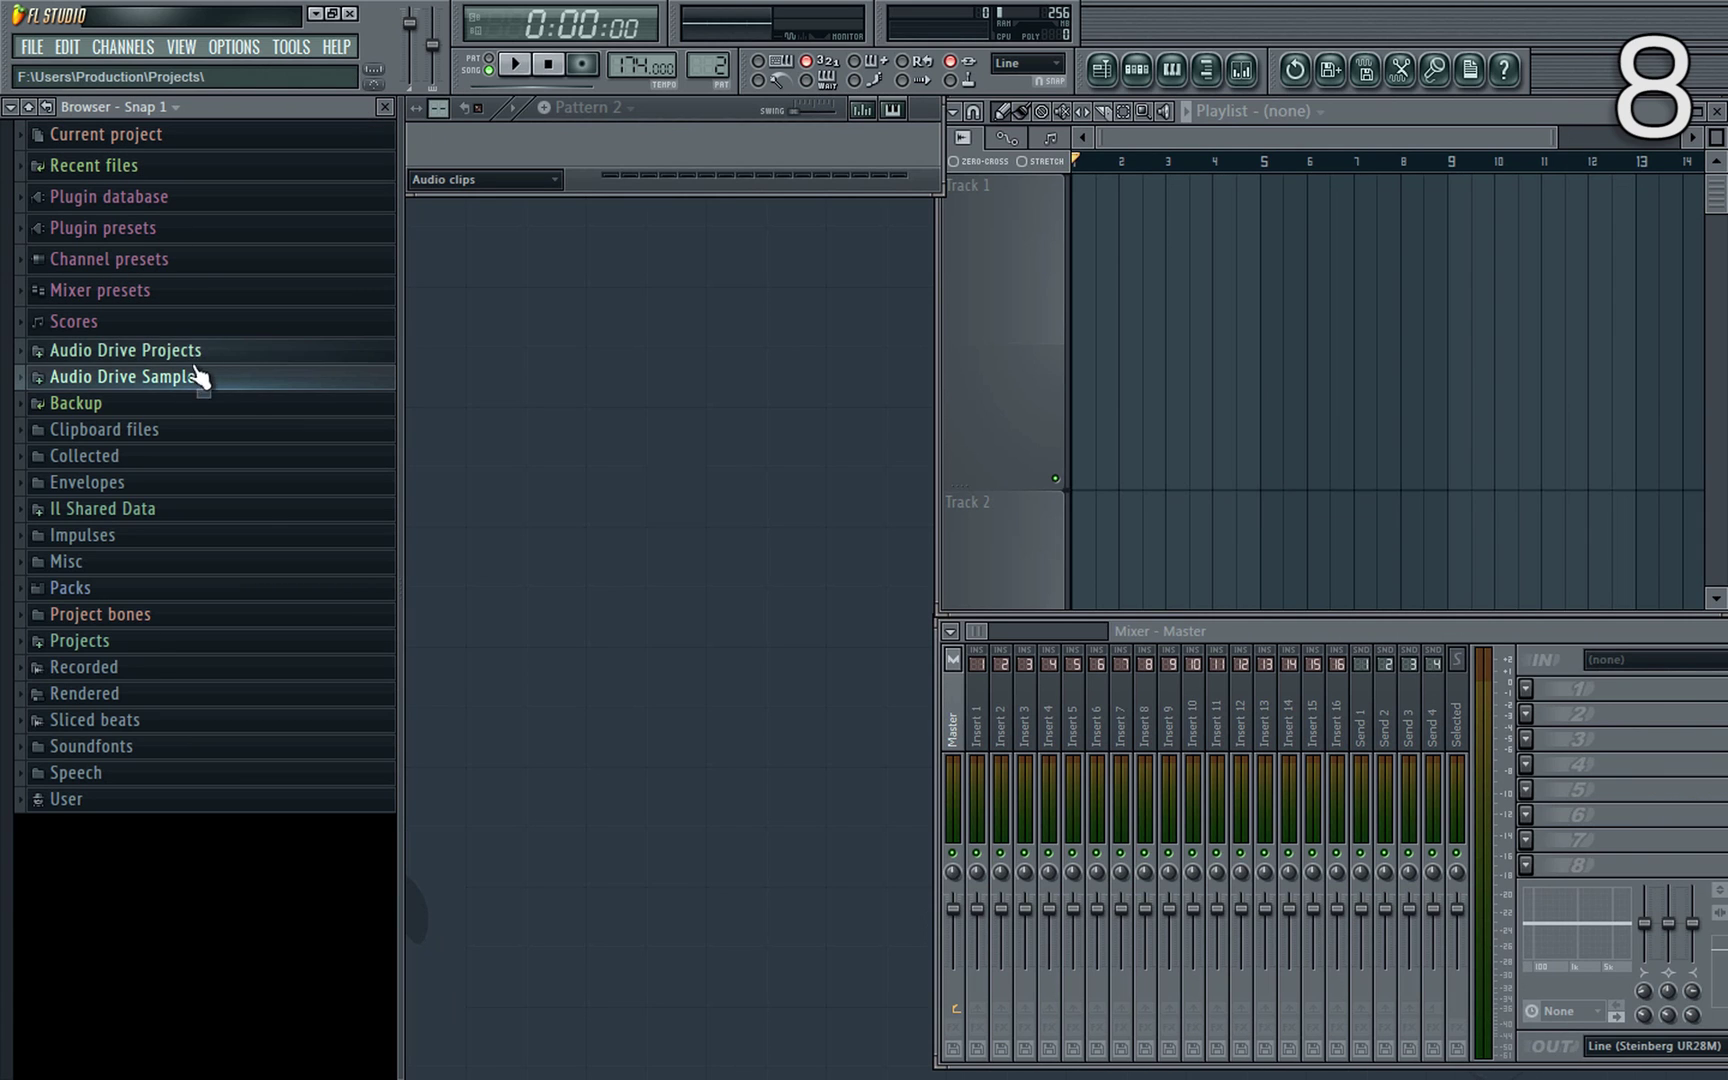
Expand Audio Drive Samples > AAProductionBytes > PBS2 > 174BPM > Mix 4 Toms Mix in the Browser.
click(172, 388)
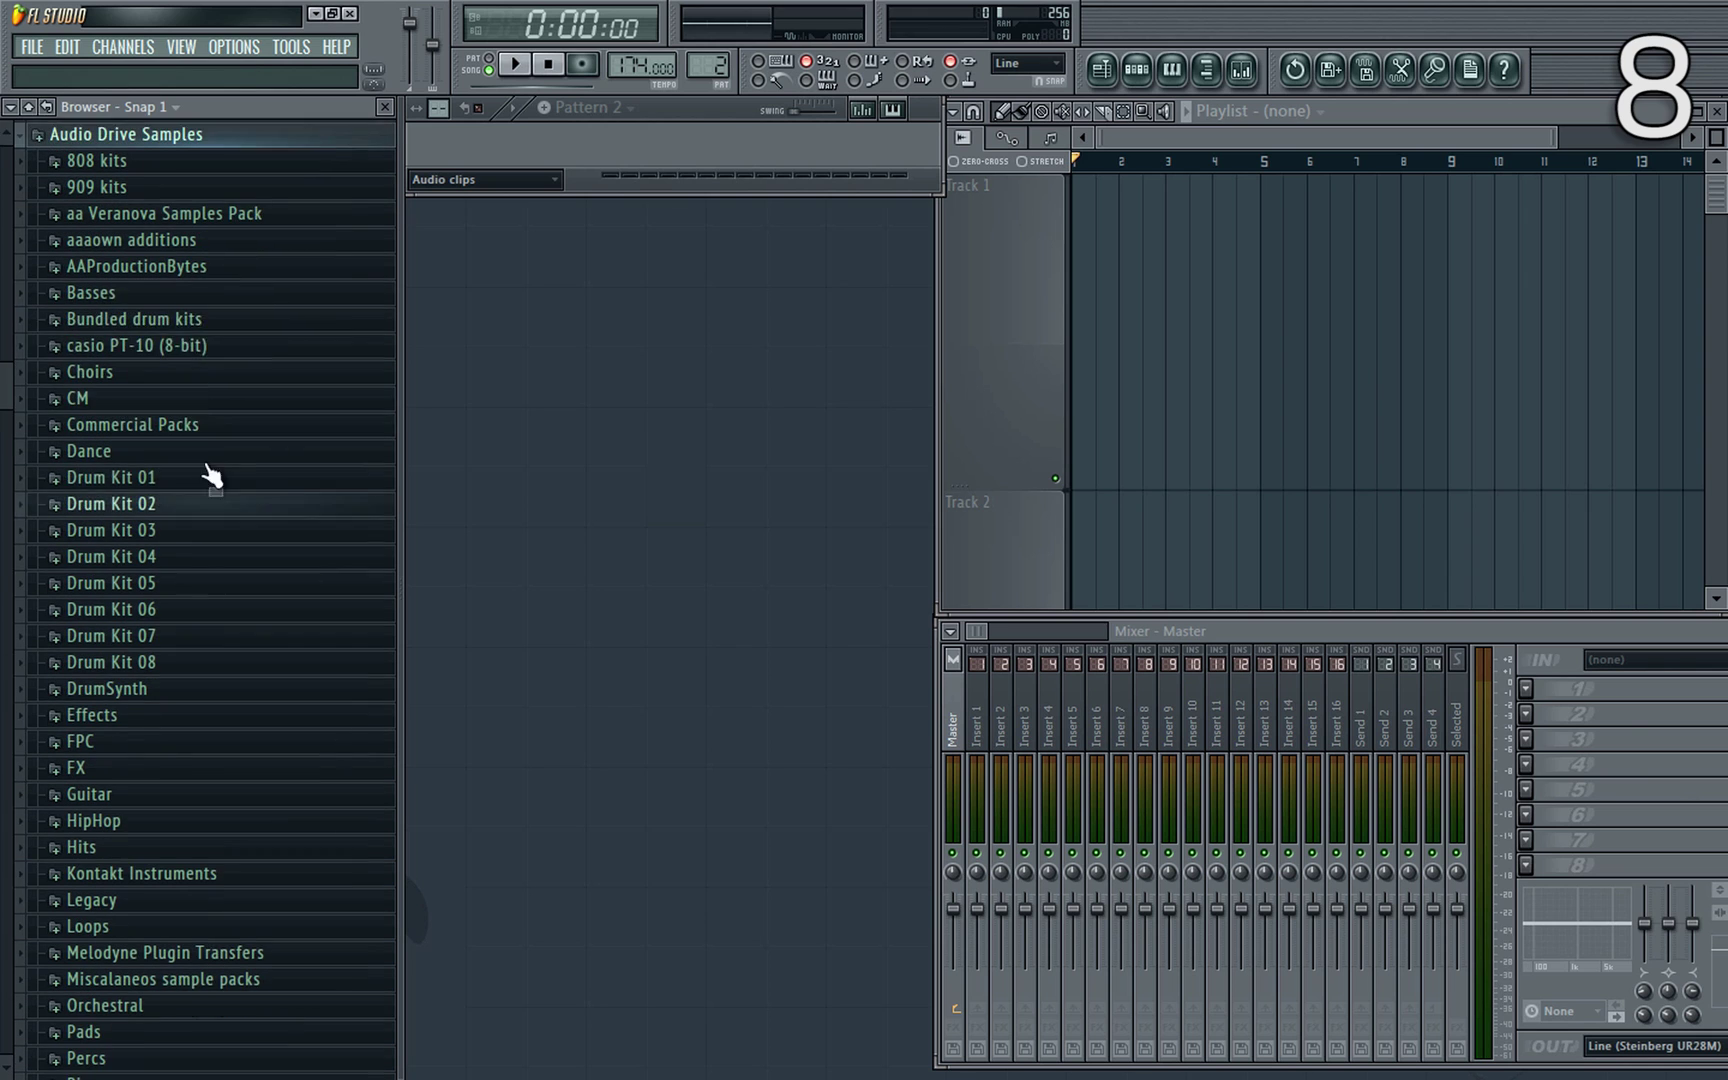
click(178, 266)
click(210, 322)
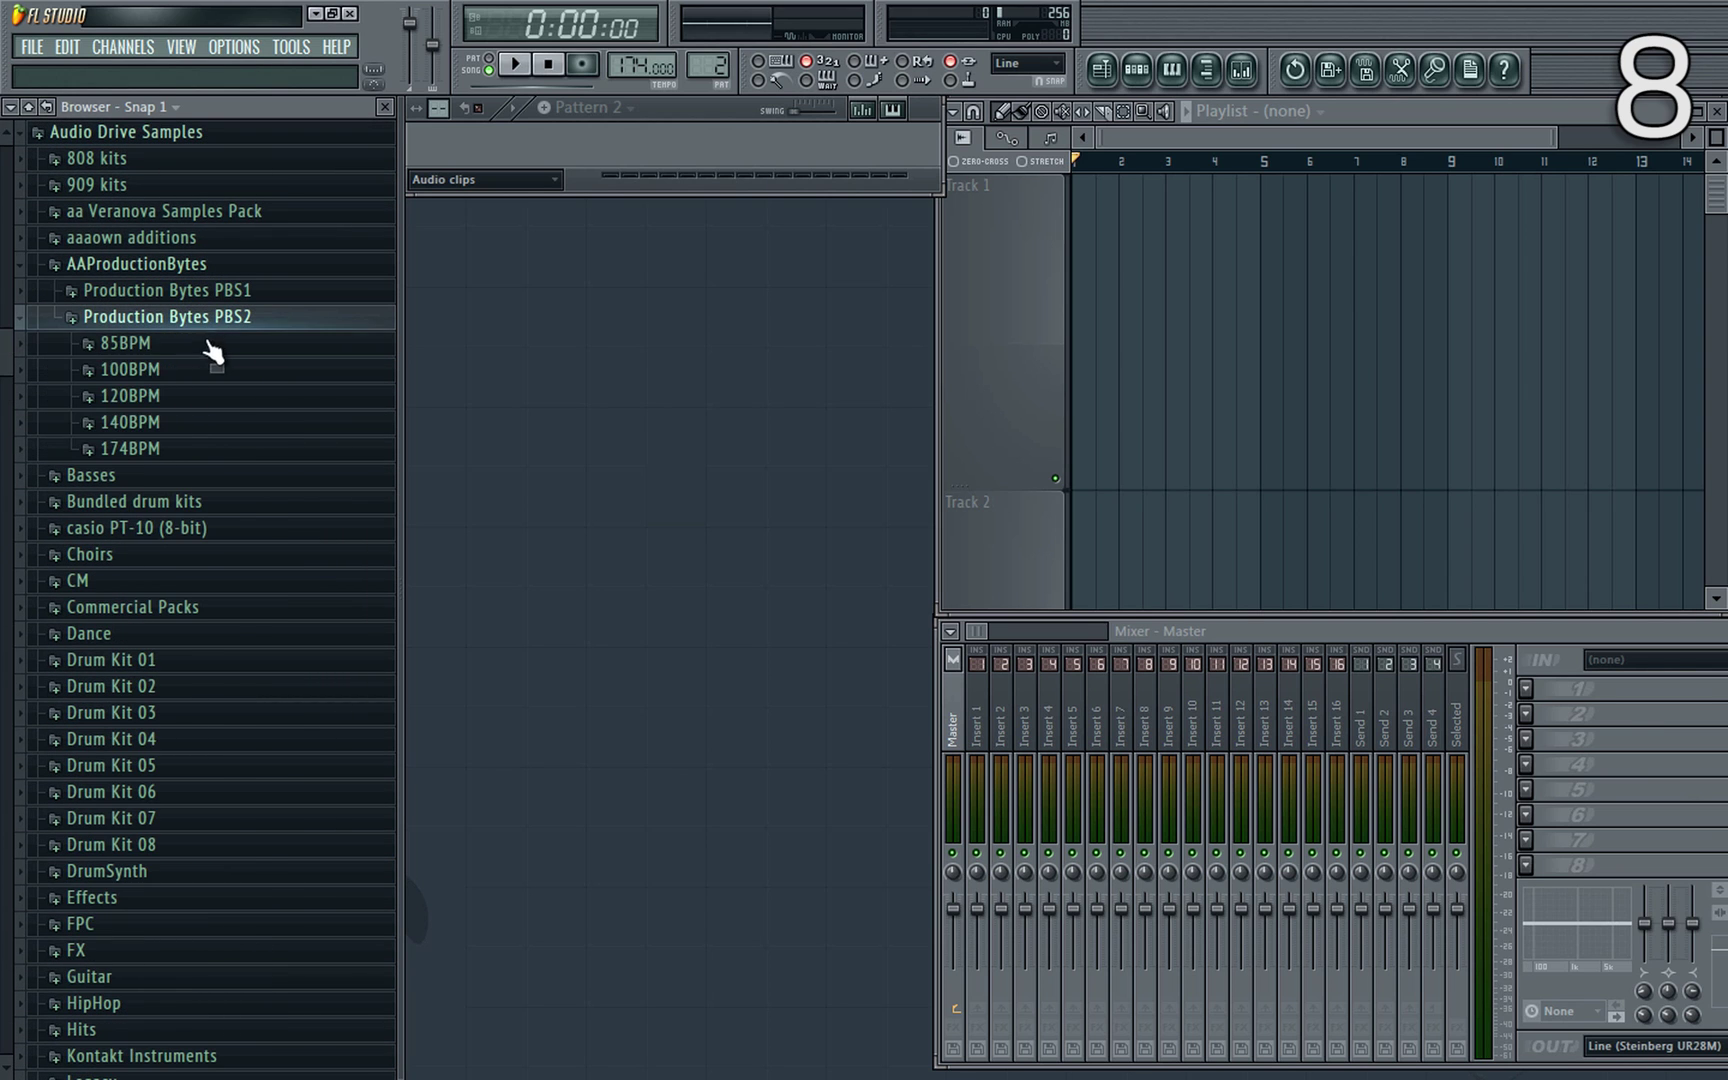
click(190, 450)
click(228, 555)
scroll(231, 555, down, 20)
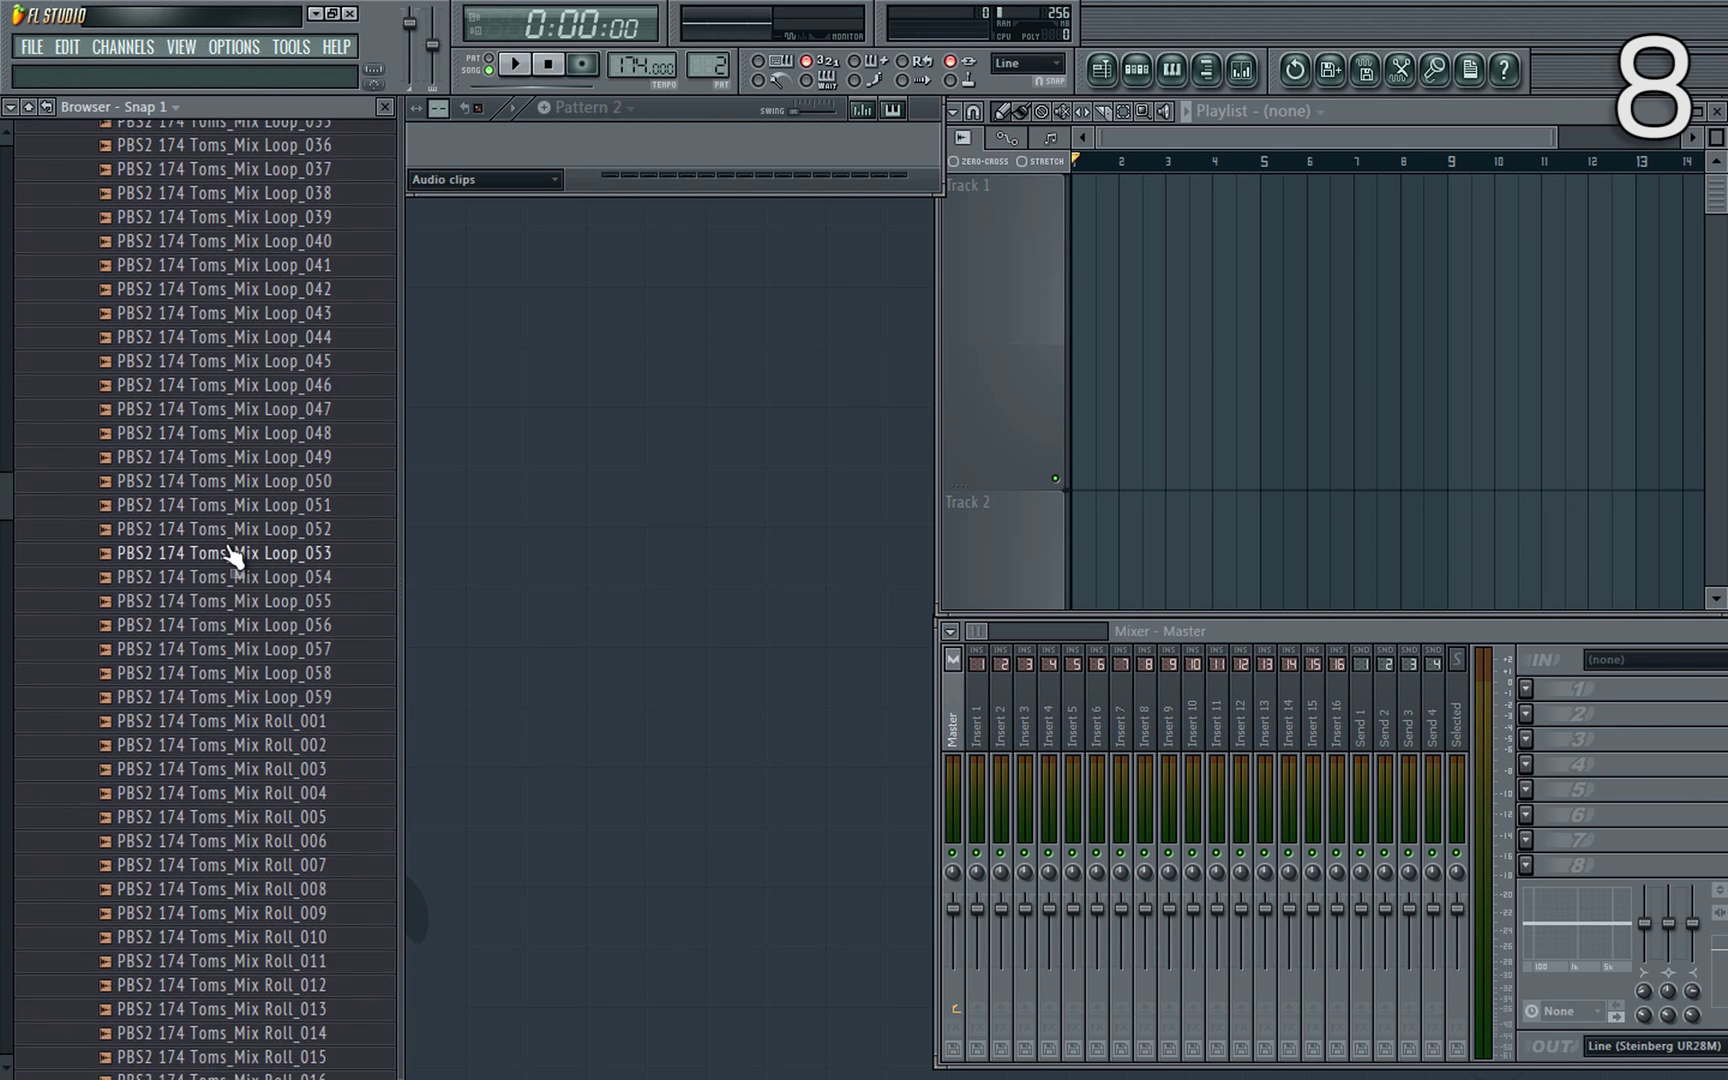
scroll(232, 540, up, 5)
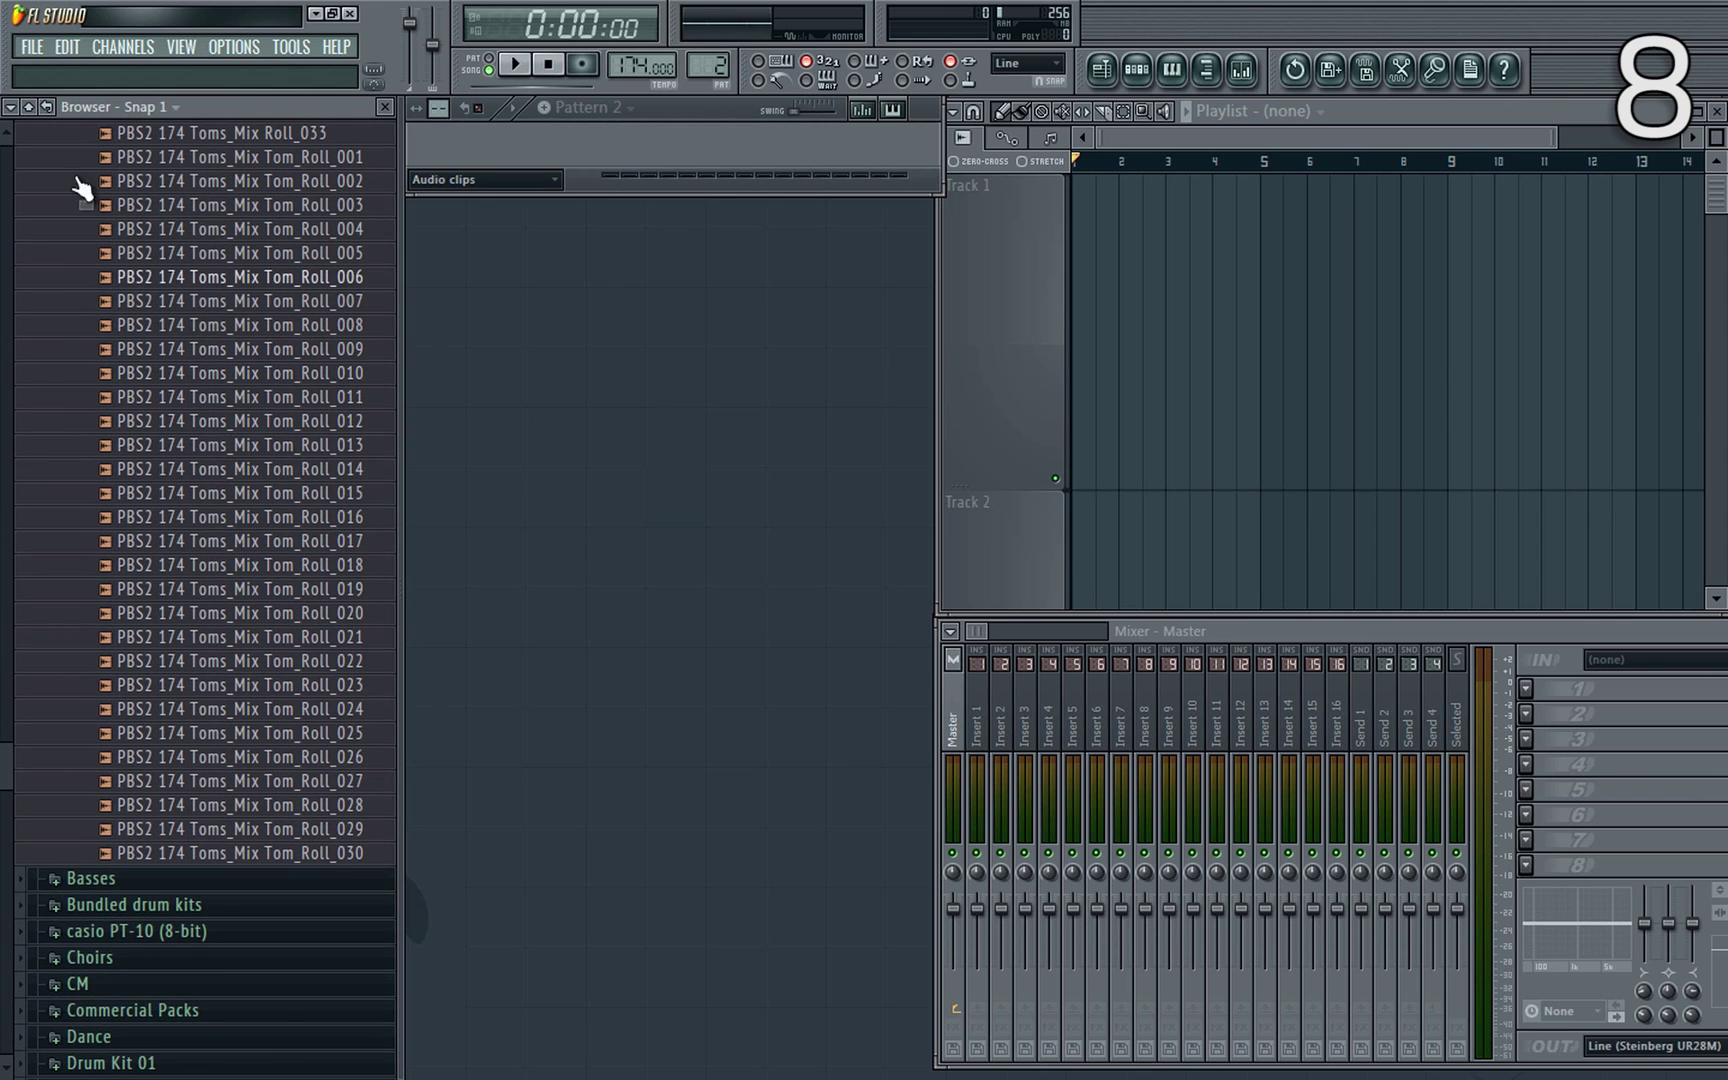
Toggle Frozen for browser snapshot Snap 1 and switch between snapshots Snap 1, 2 and 3.
click(174, 108)
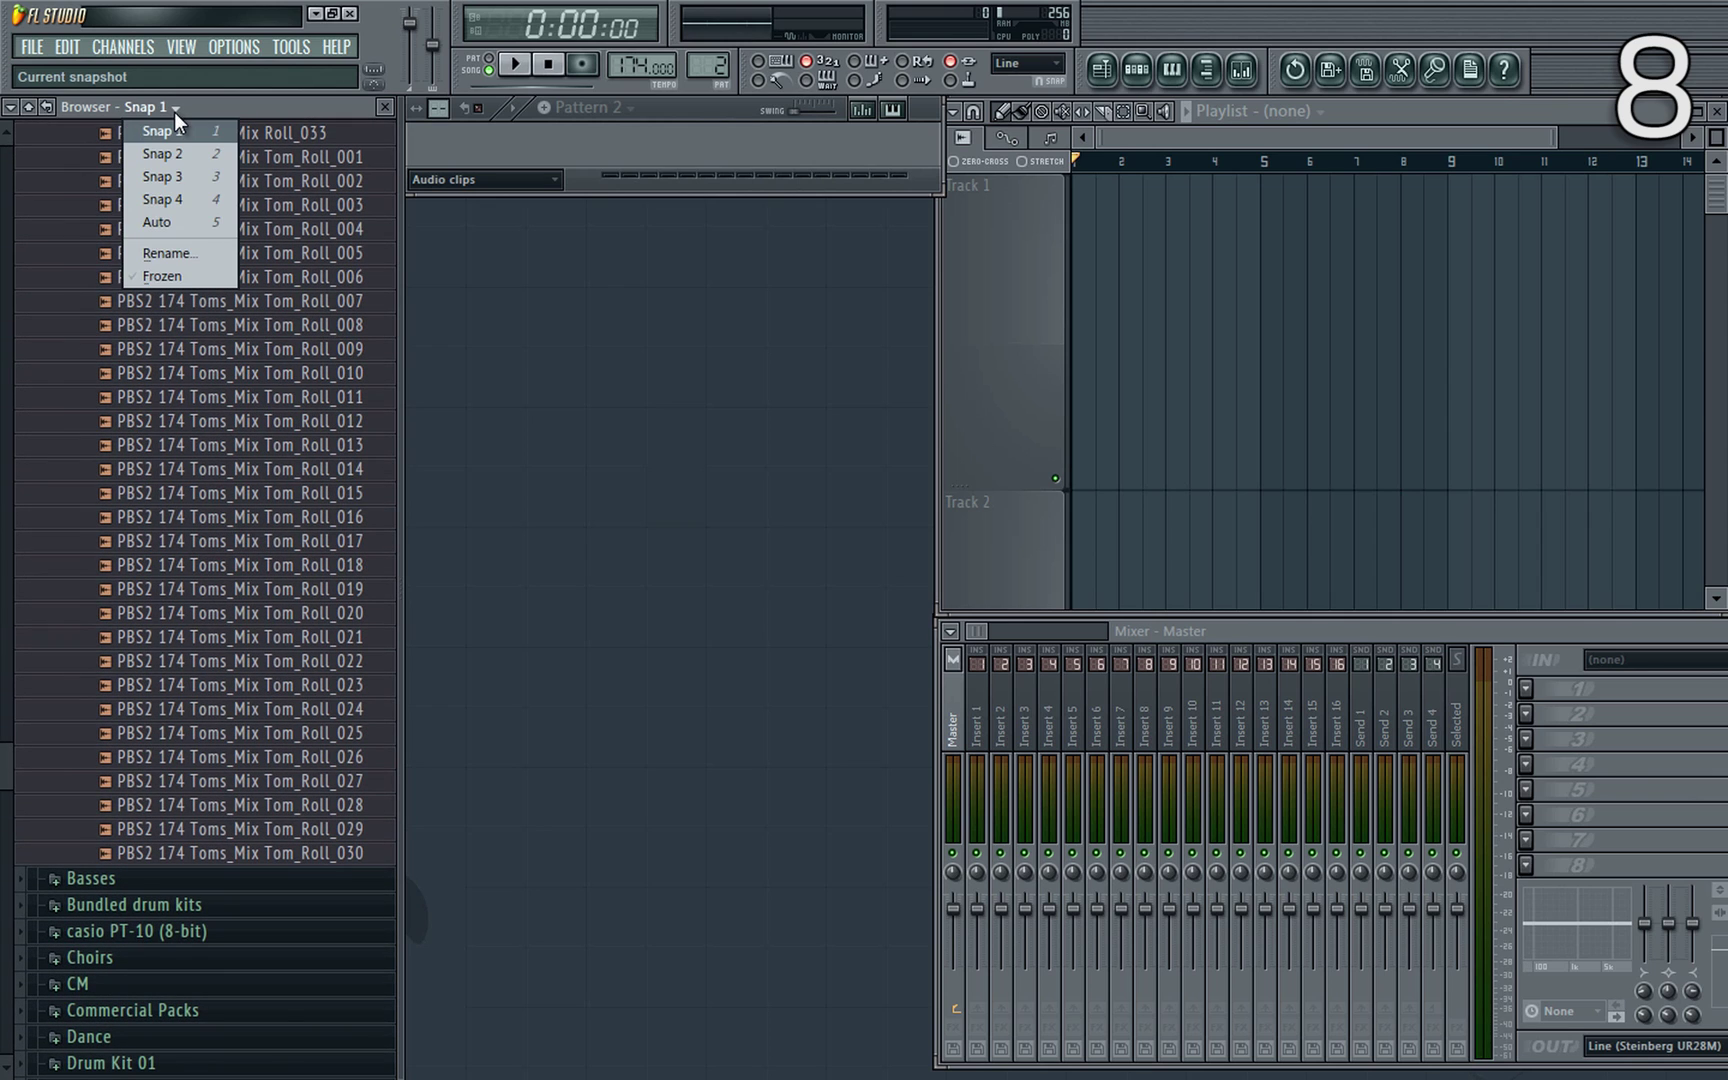
click(157, 275)
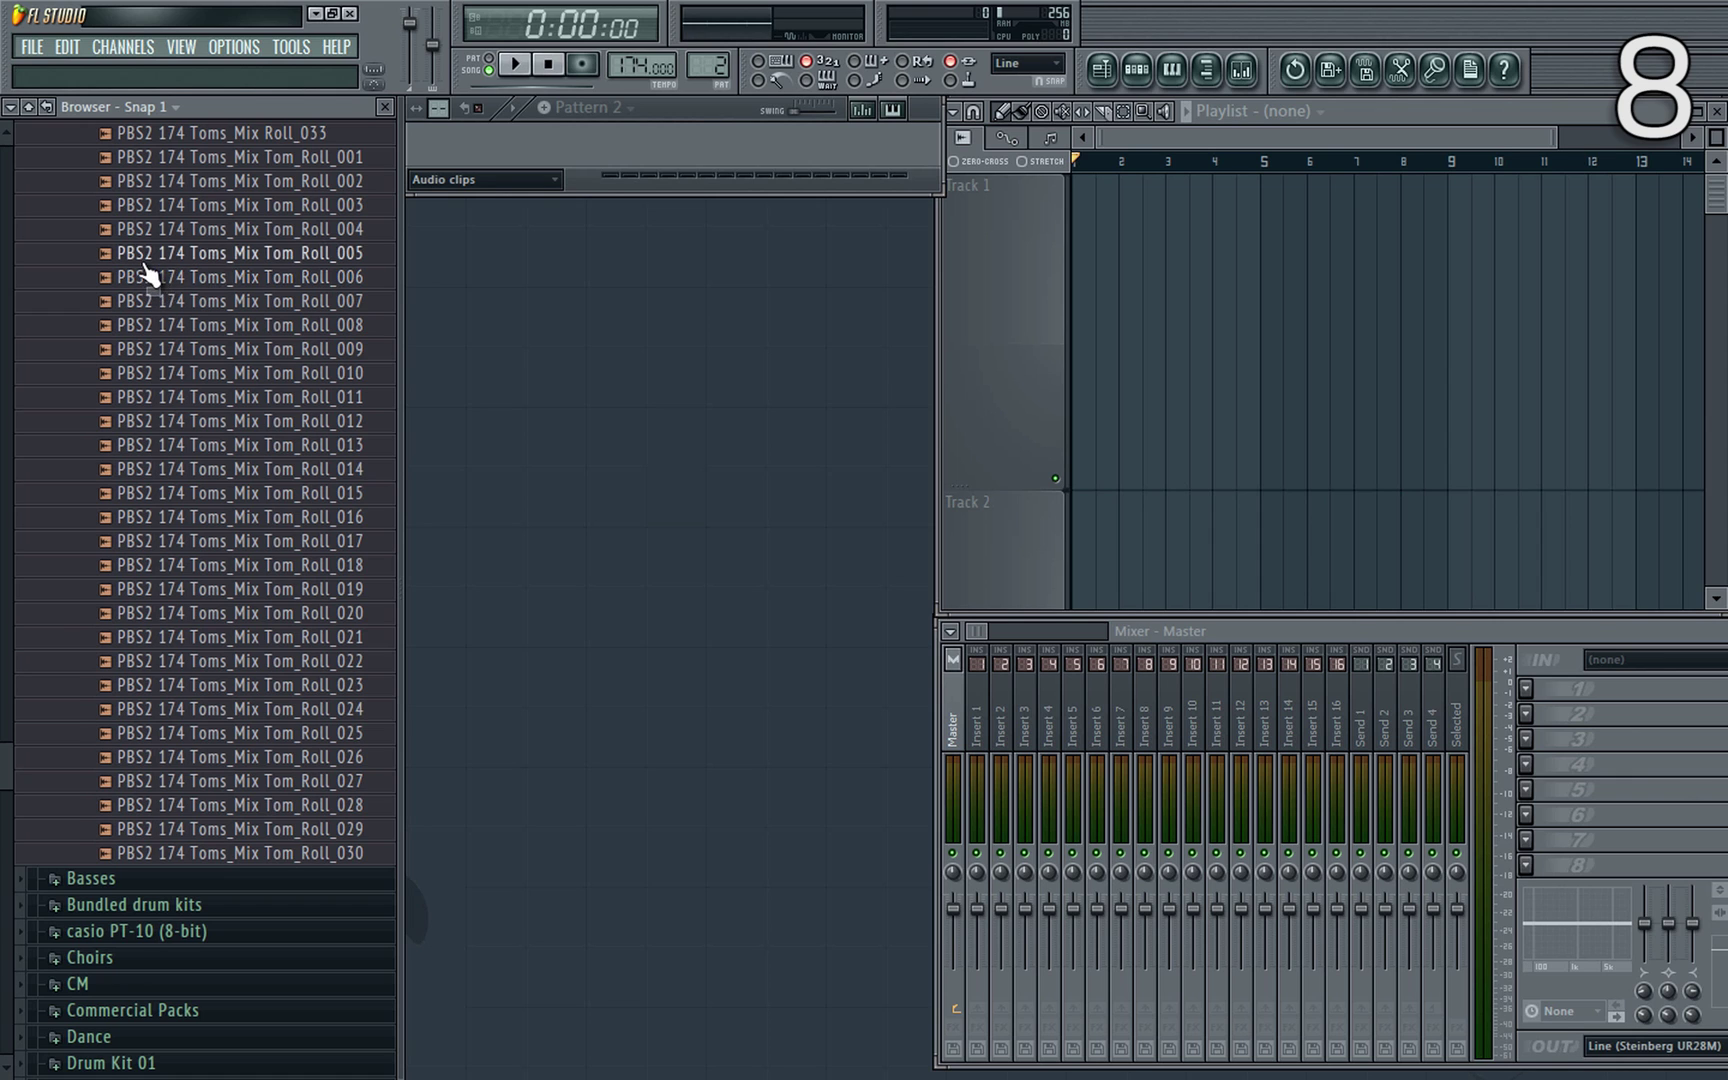
key(Right)
key(Right)
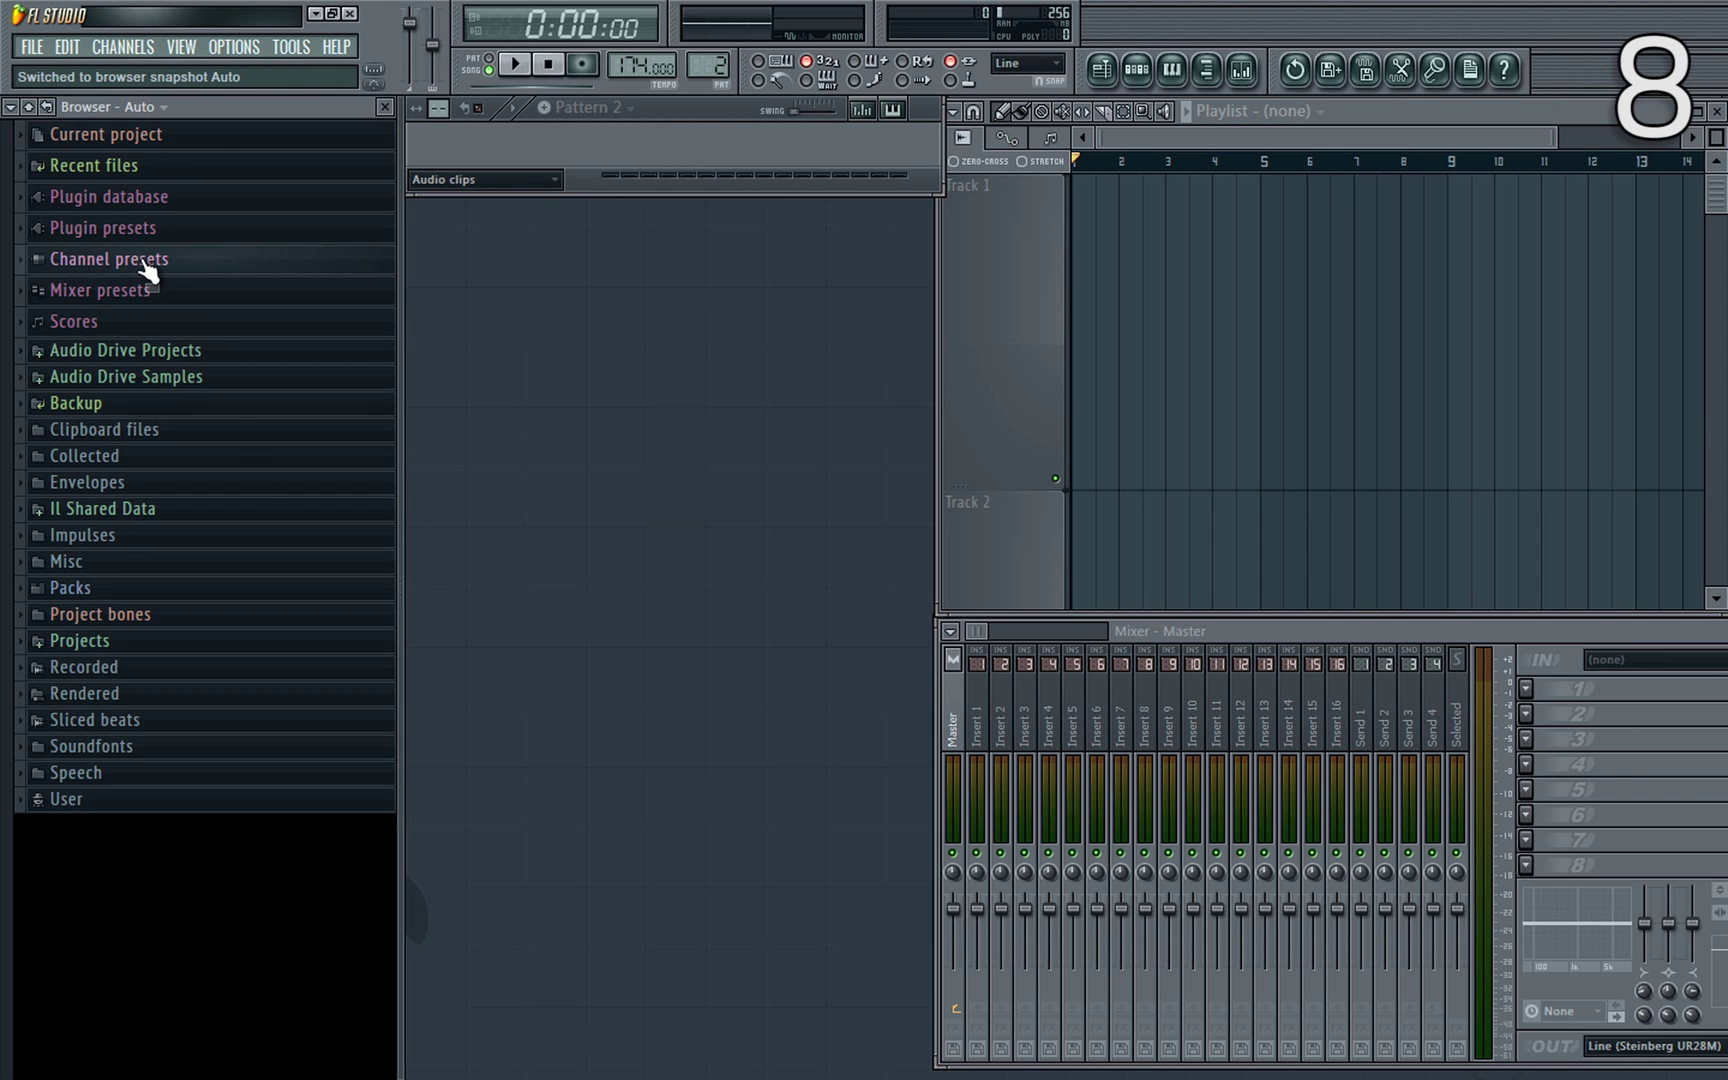
key(Right)
click(150, 108)
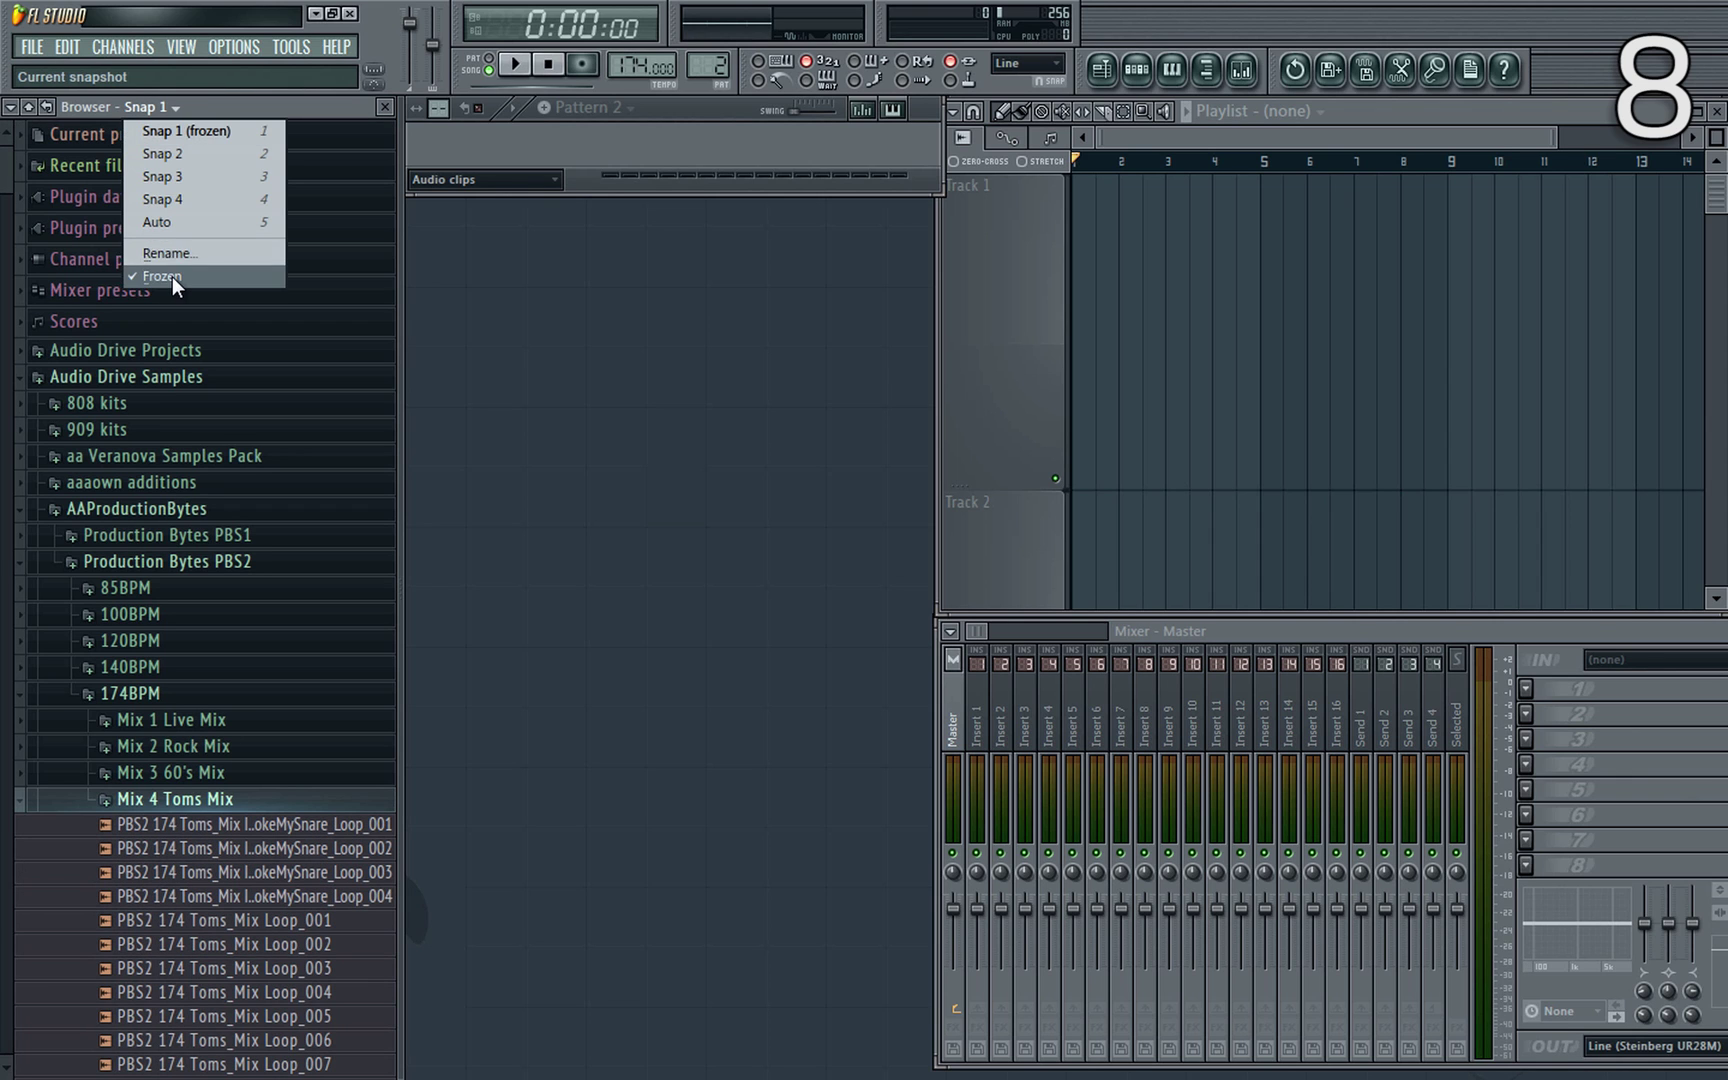
click(172, 277)
key(2)
key(3)
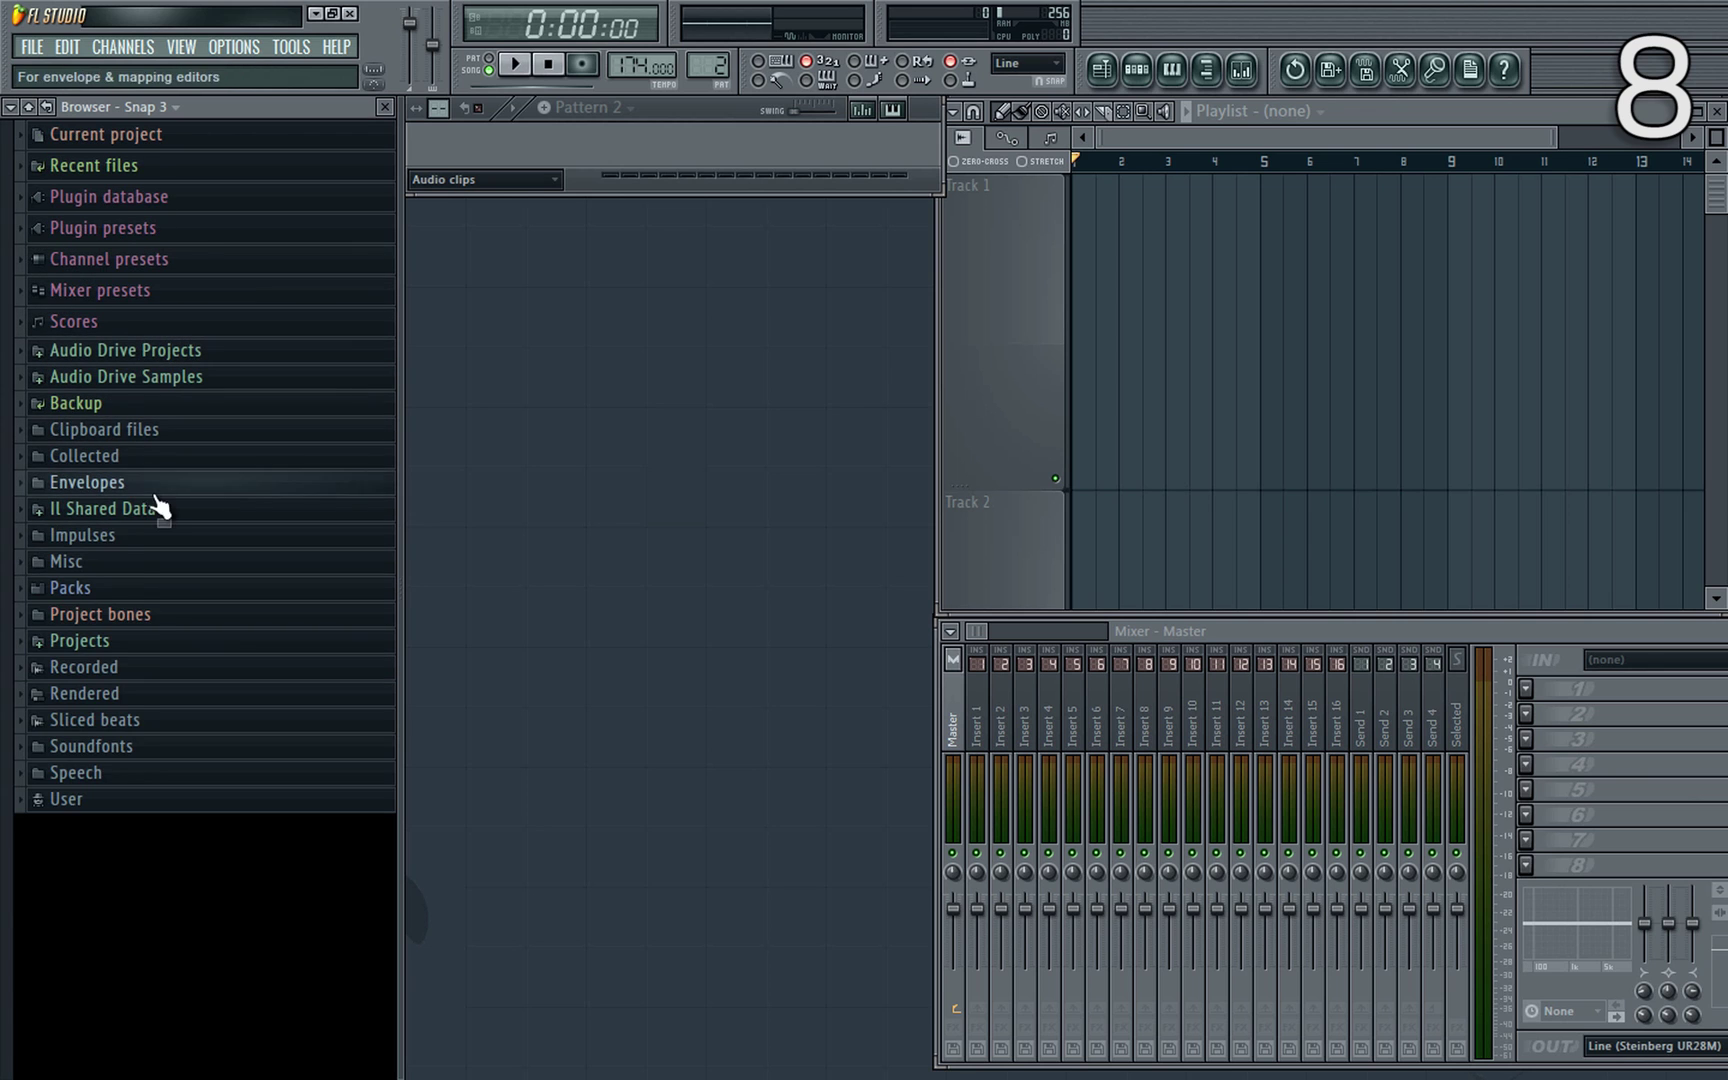
In Snap 3 expand Misc > demo projects > Nowhere near, then return to Snap 1.
click(143, 561)
click(148, 614)
click(166, 671)
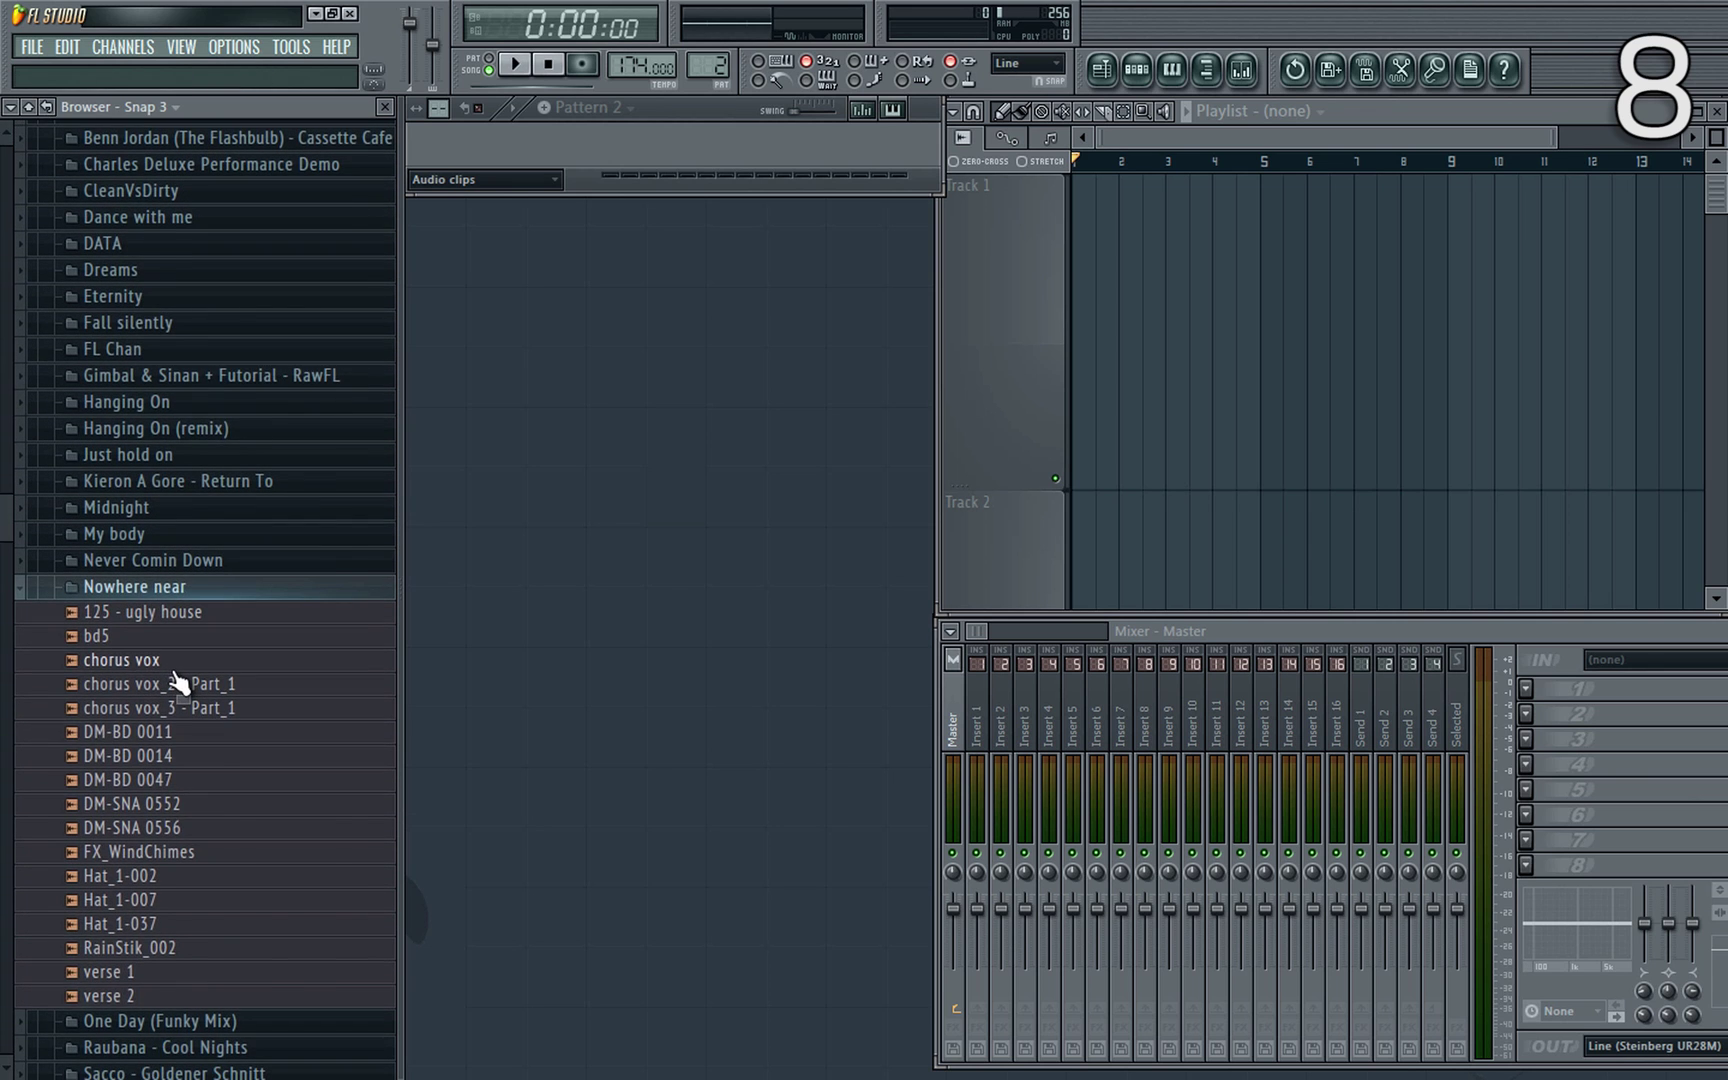
key(1)
scroll(187, 712, down, 5)
click(185, 418)
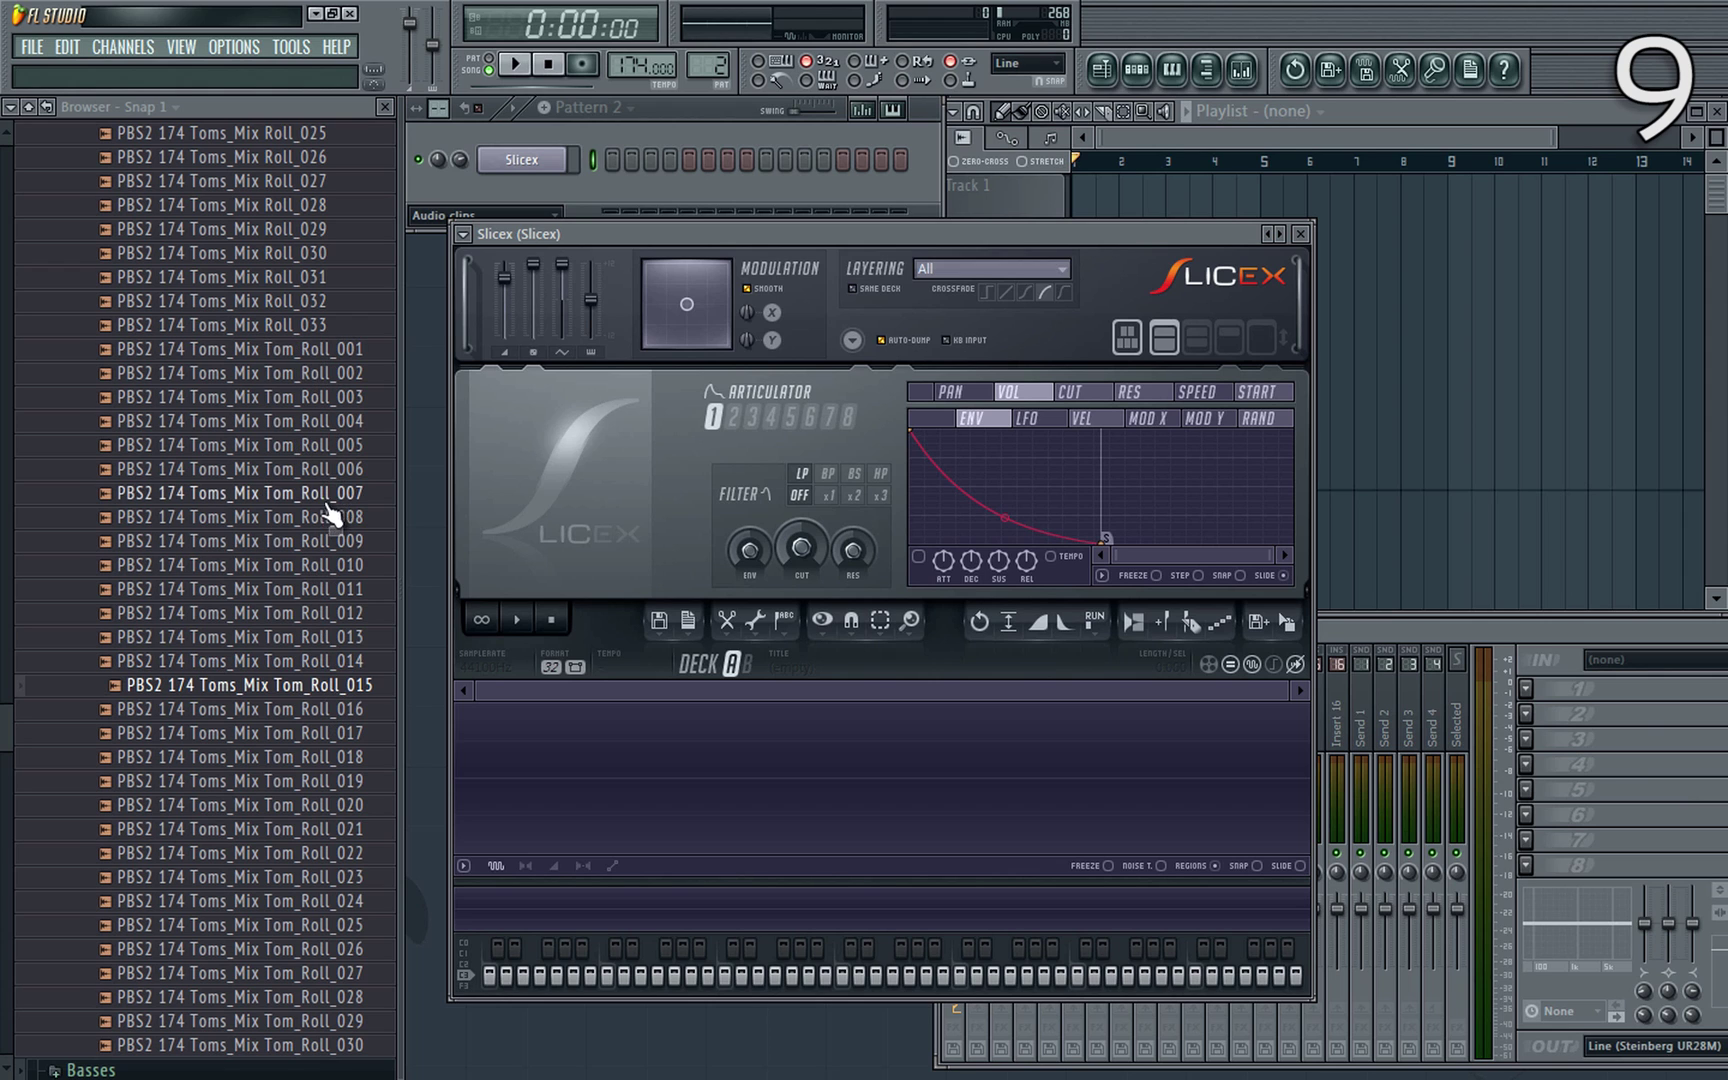
Drag Tom_Roll_009, Tom_Roll_010 and Tom_Roll_011 from the Browser onto the Slicex channel.
drag(303, 540, 520, 162)
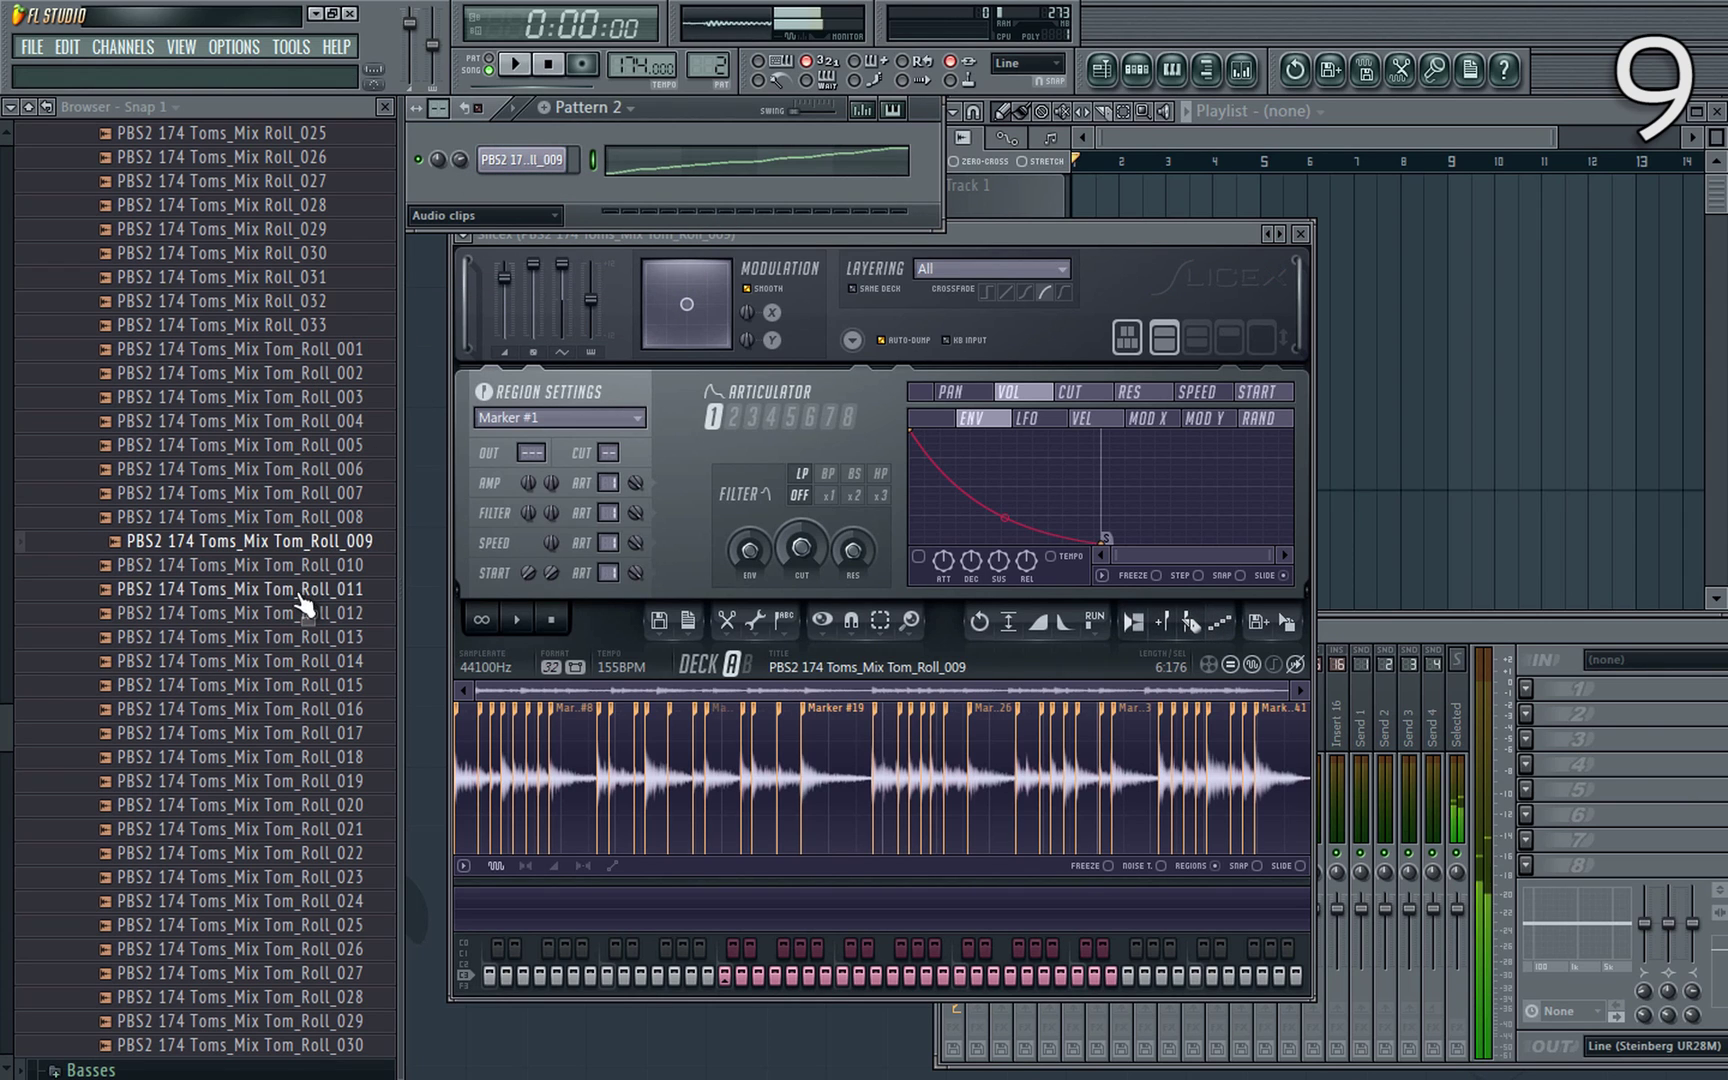
drag(300, 565, 531, 161)
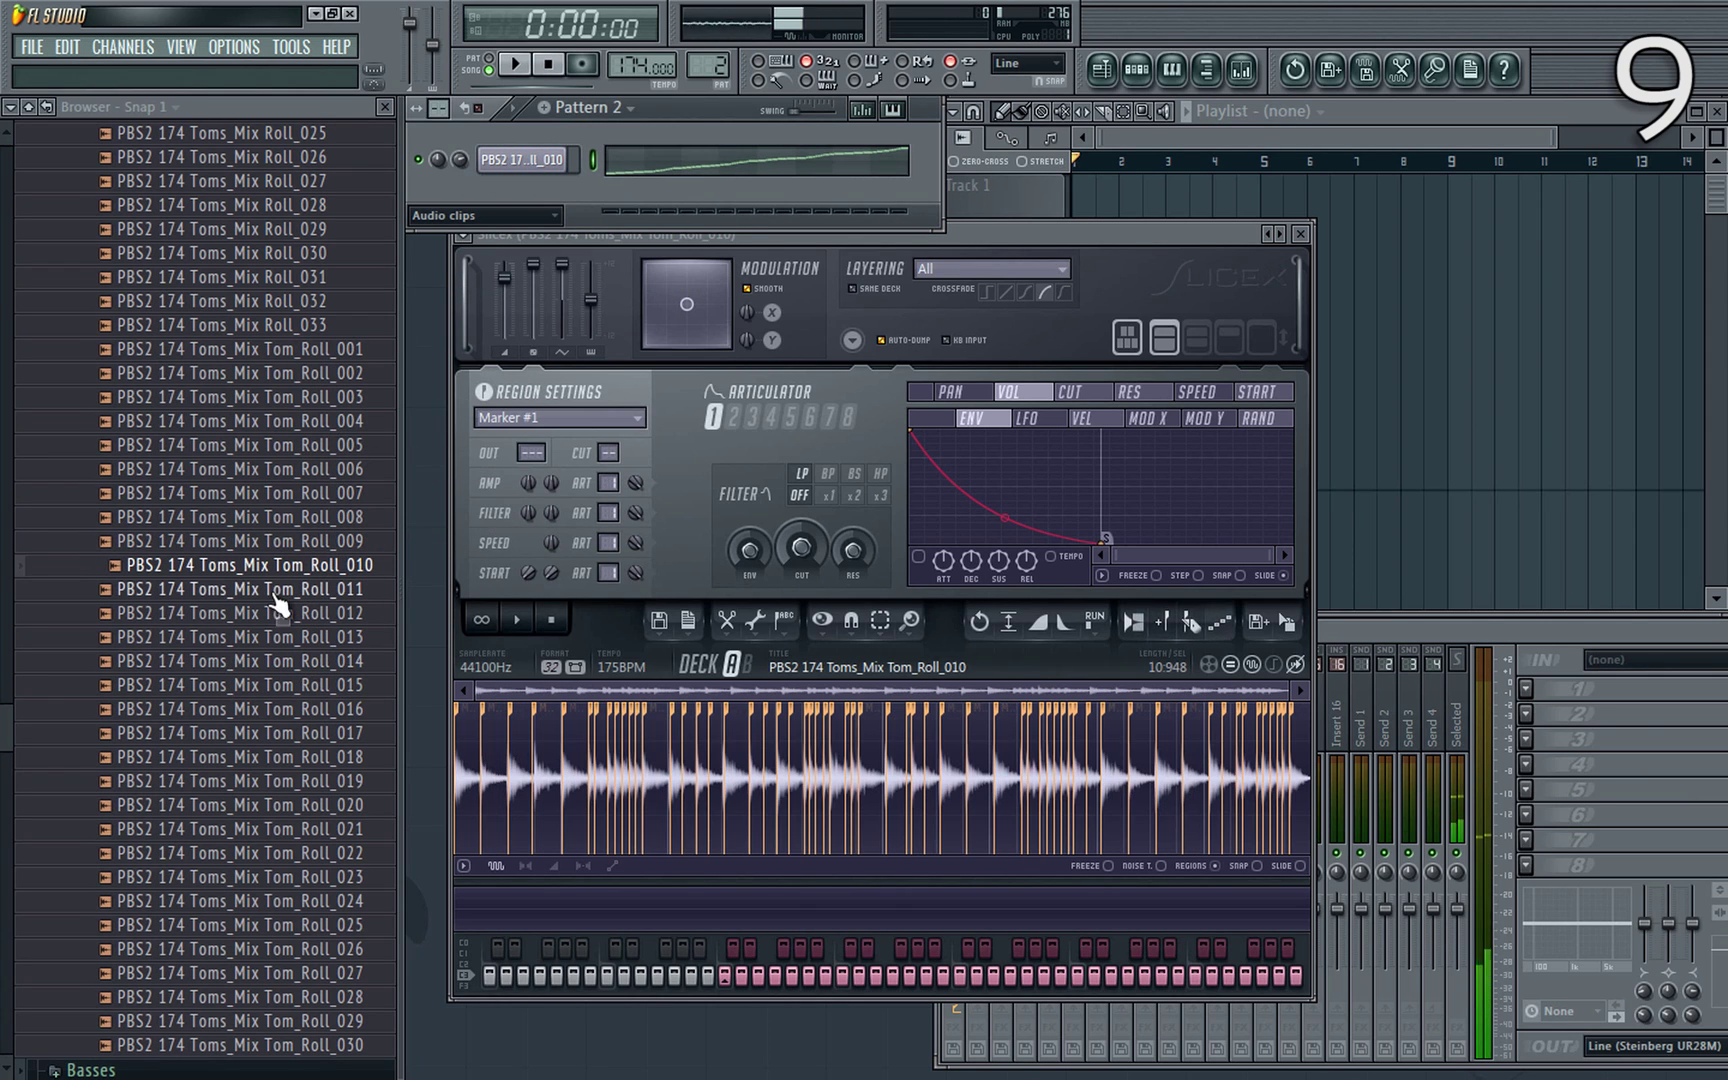
drag(282, 589, 521, 162)
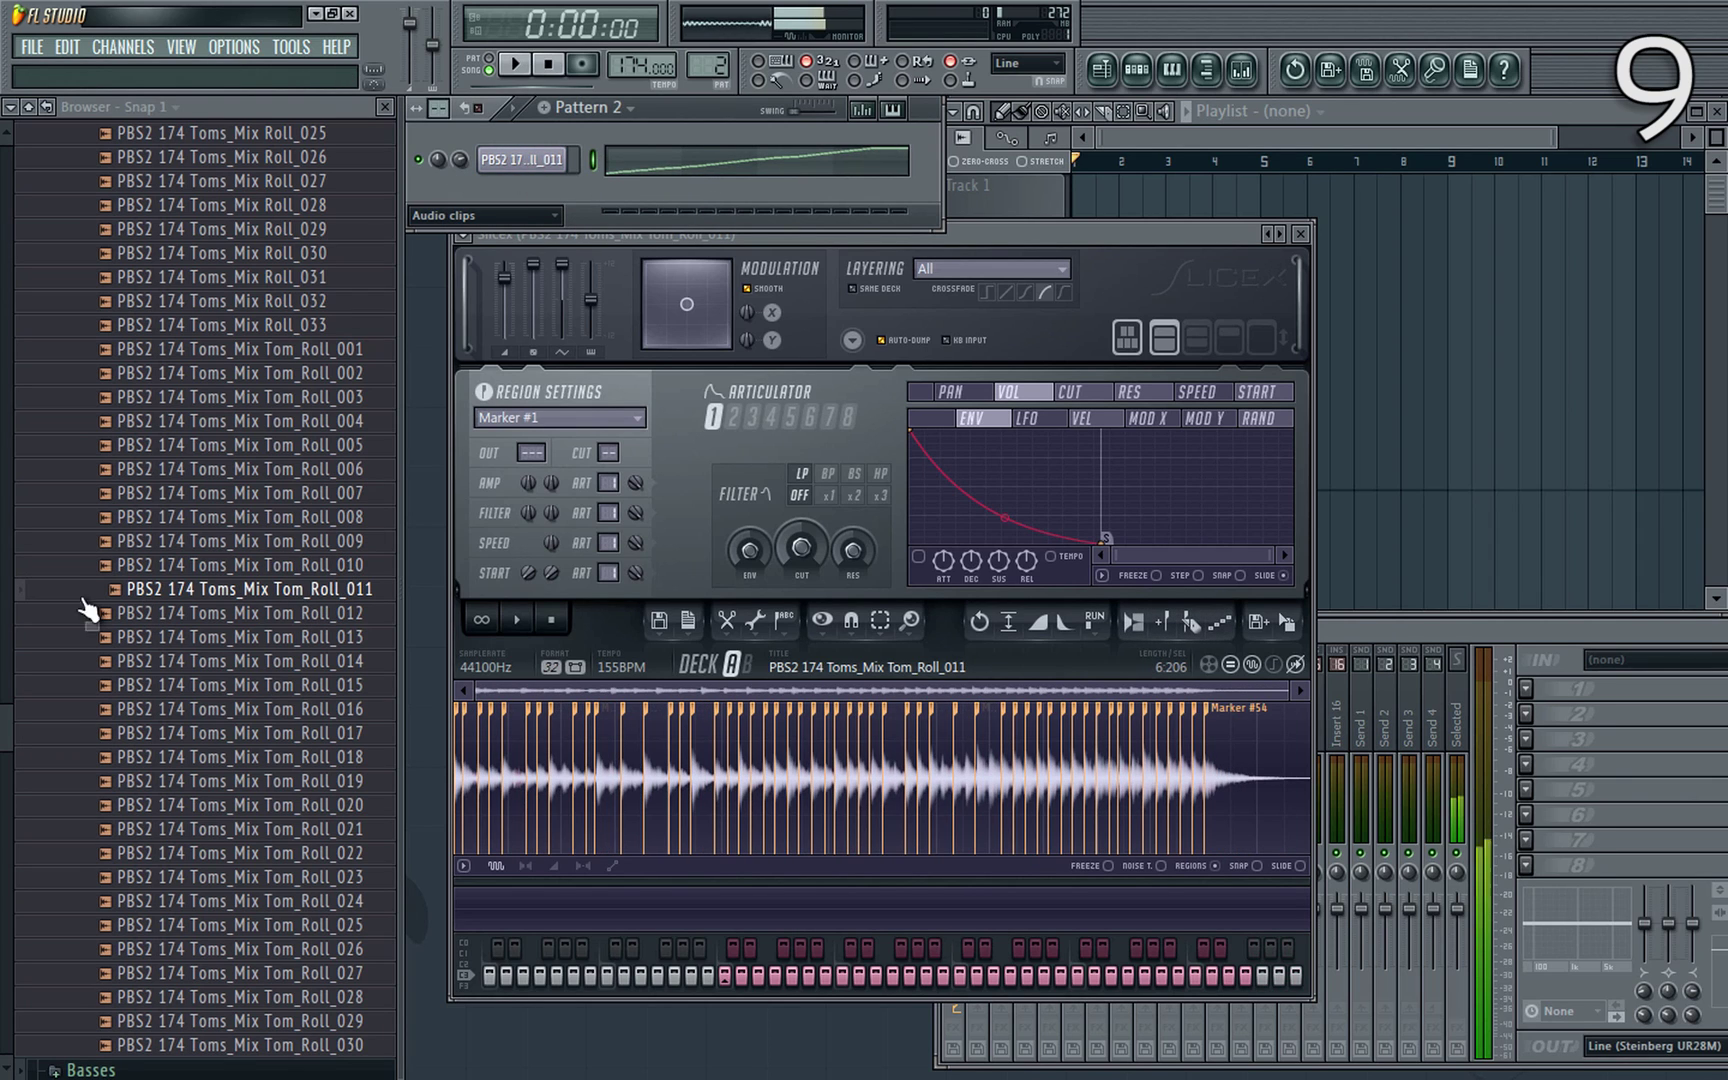
Step through neighbouring tom roll files with the arrow keys, ending with a tom roll in Harmor.
click(251, 586)
key(shift+Down)
key(shift+Down)
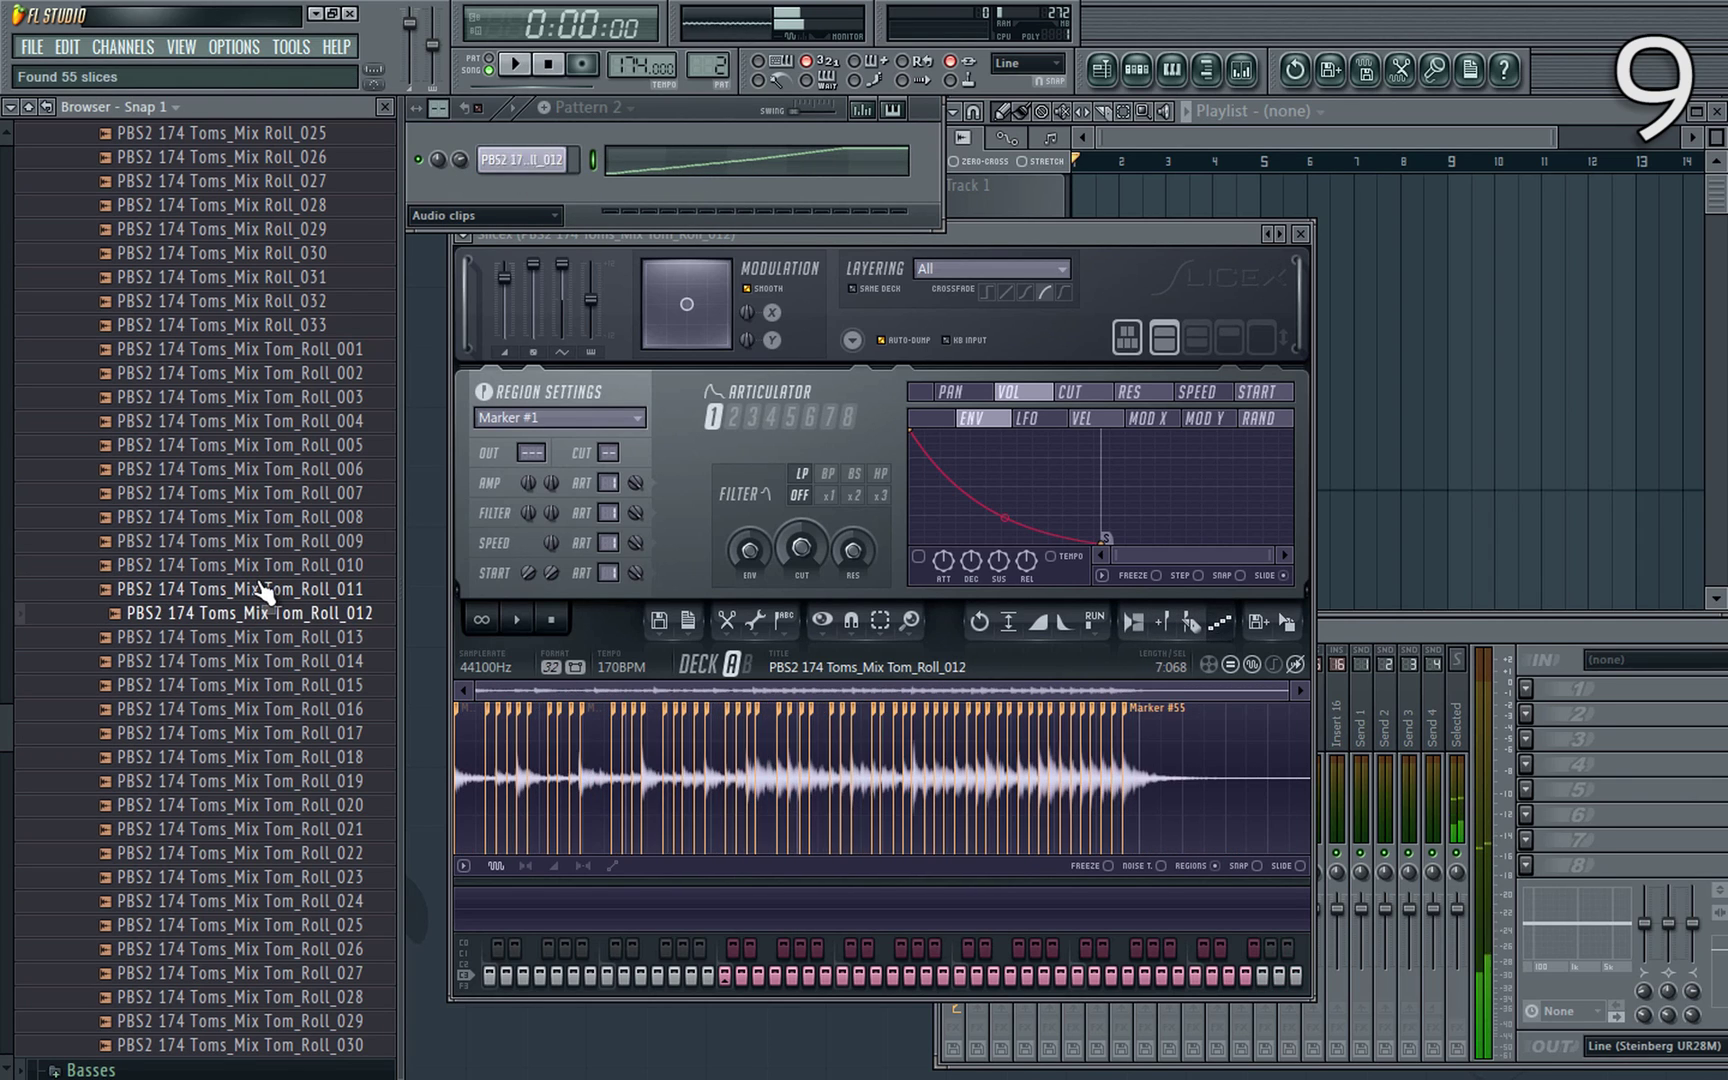
key(Up)
key(Up)
key(Up)
key(Up)
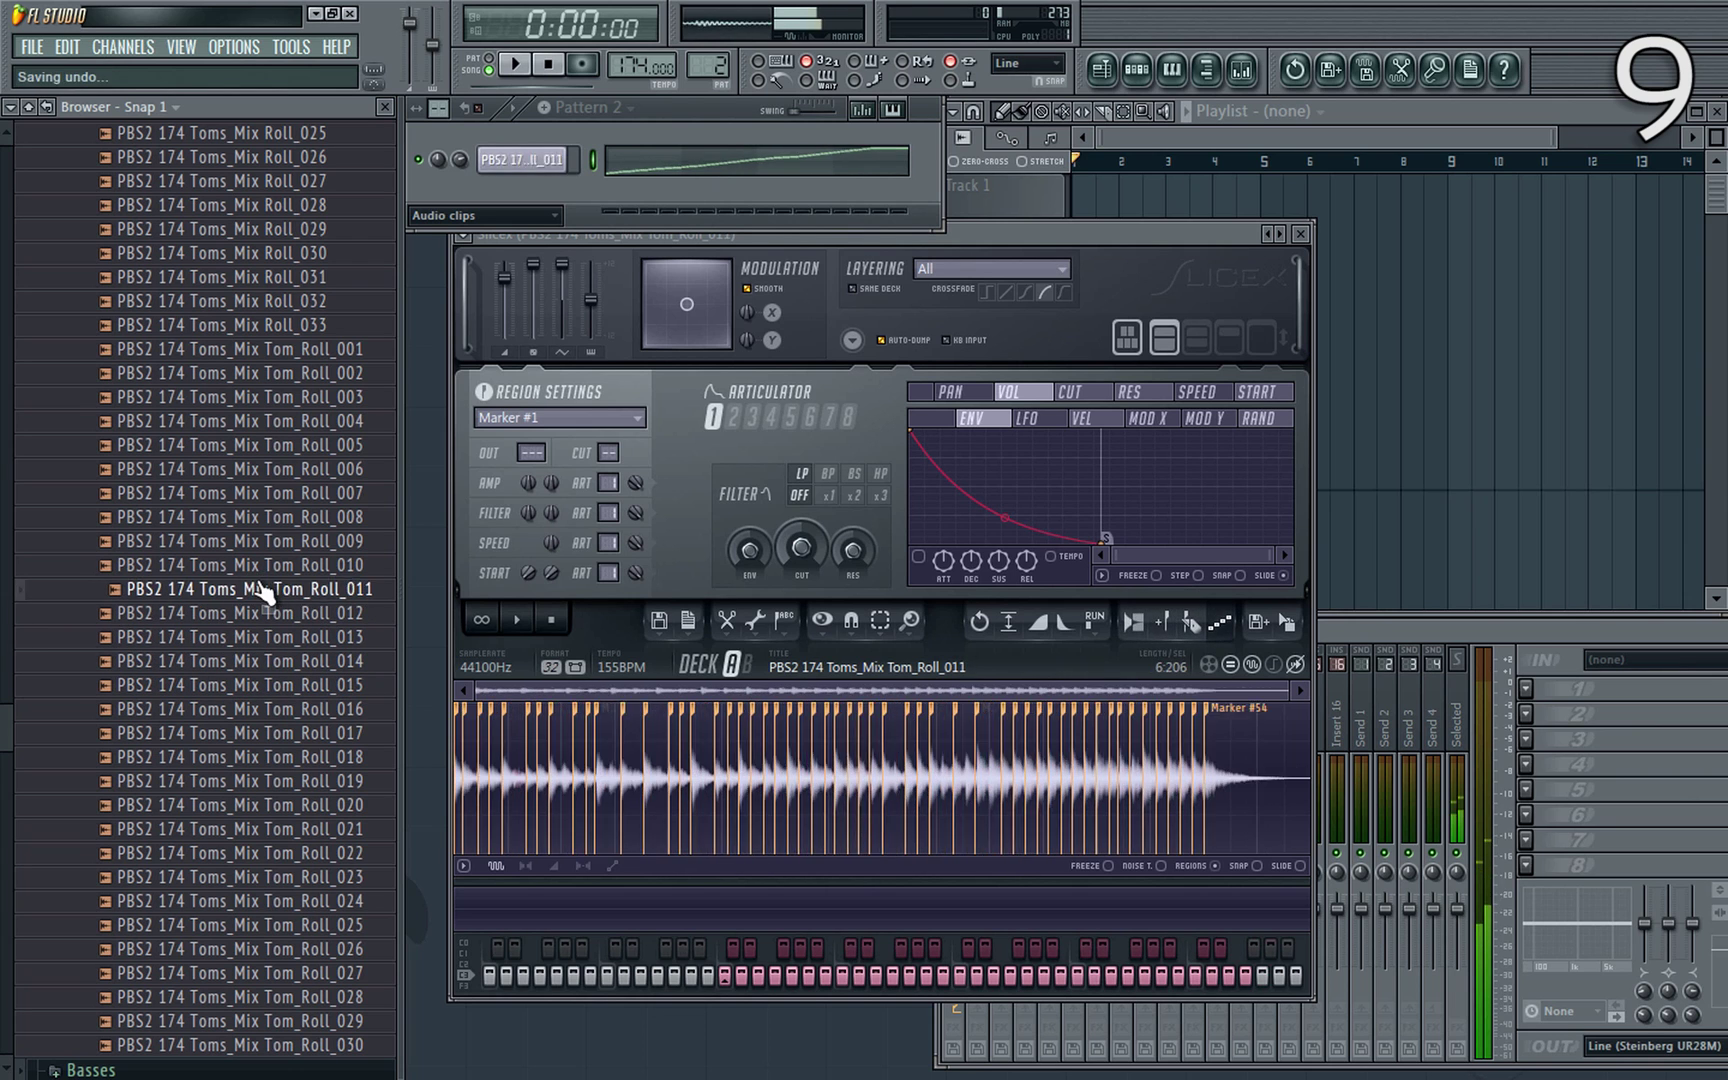
key(Up)
key(Up)
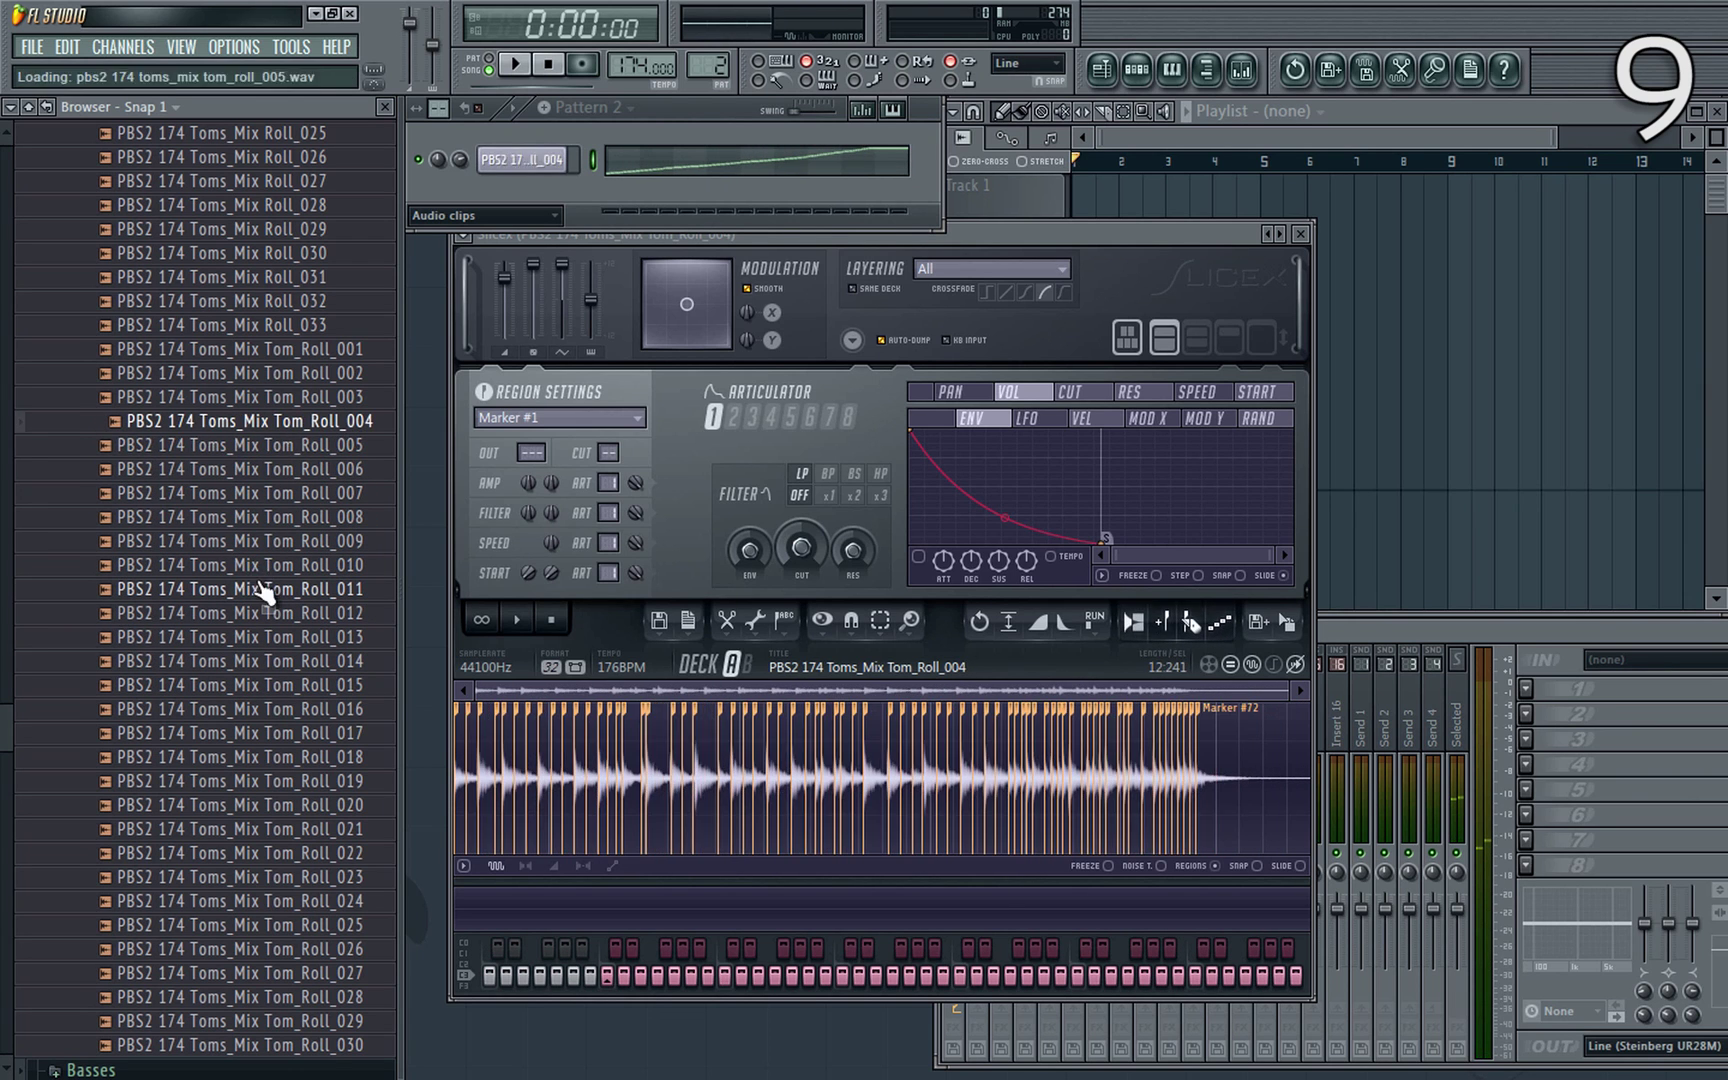
key(Down)
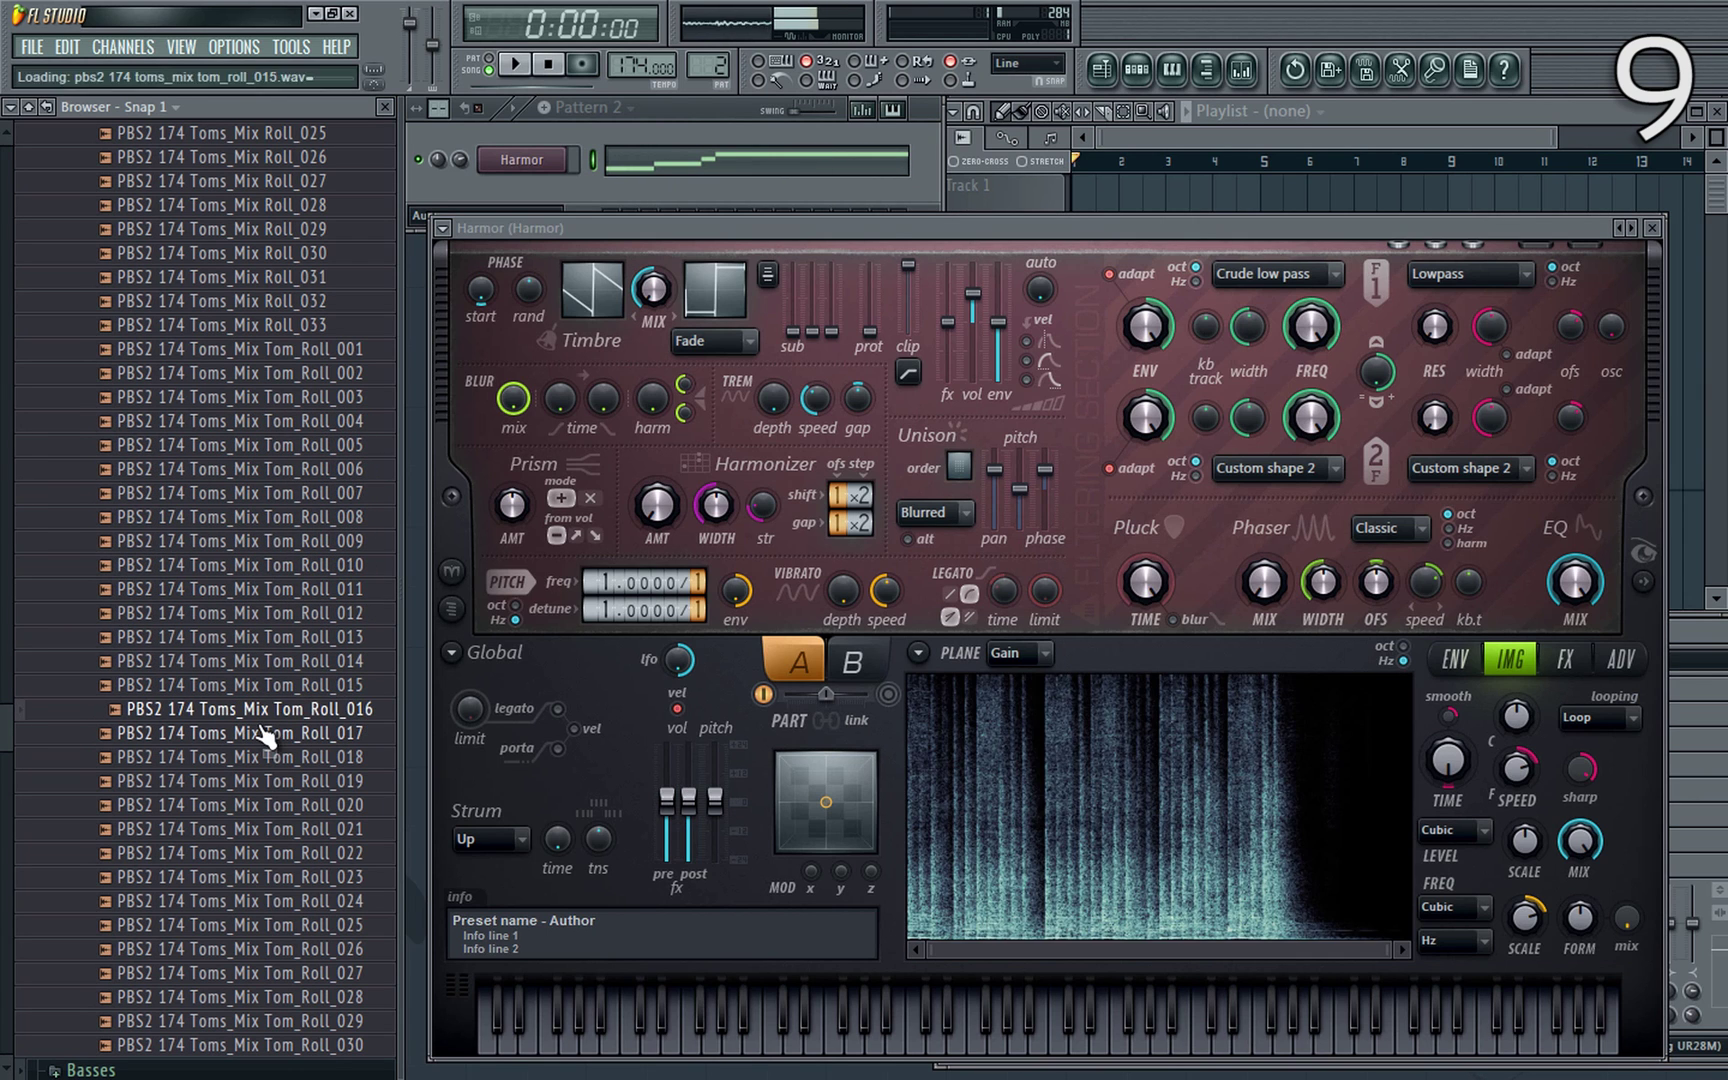
key(Up)
key(Up)
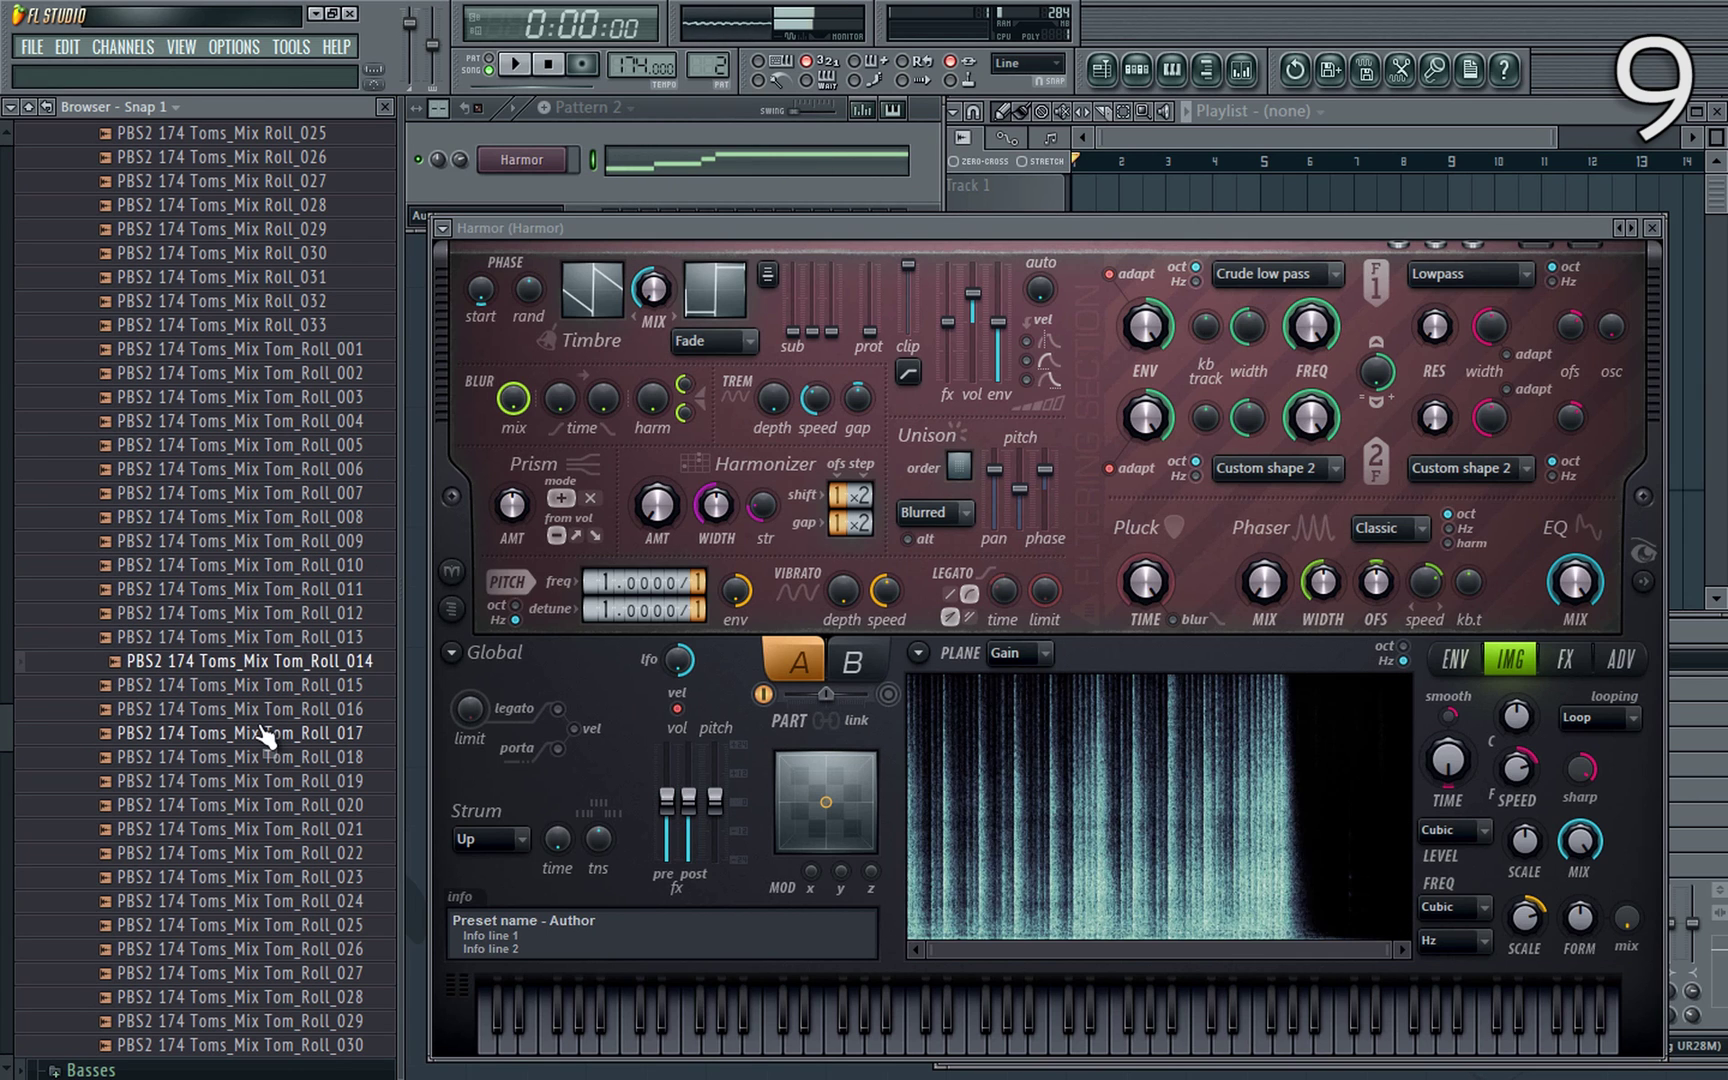
key(Up)
key(Up)
key(Up)
key(Up)
key(Up)
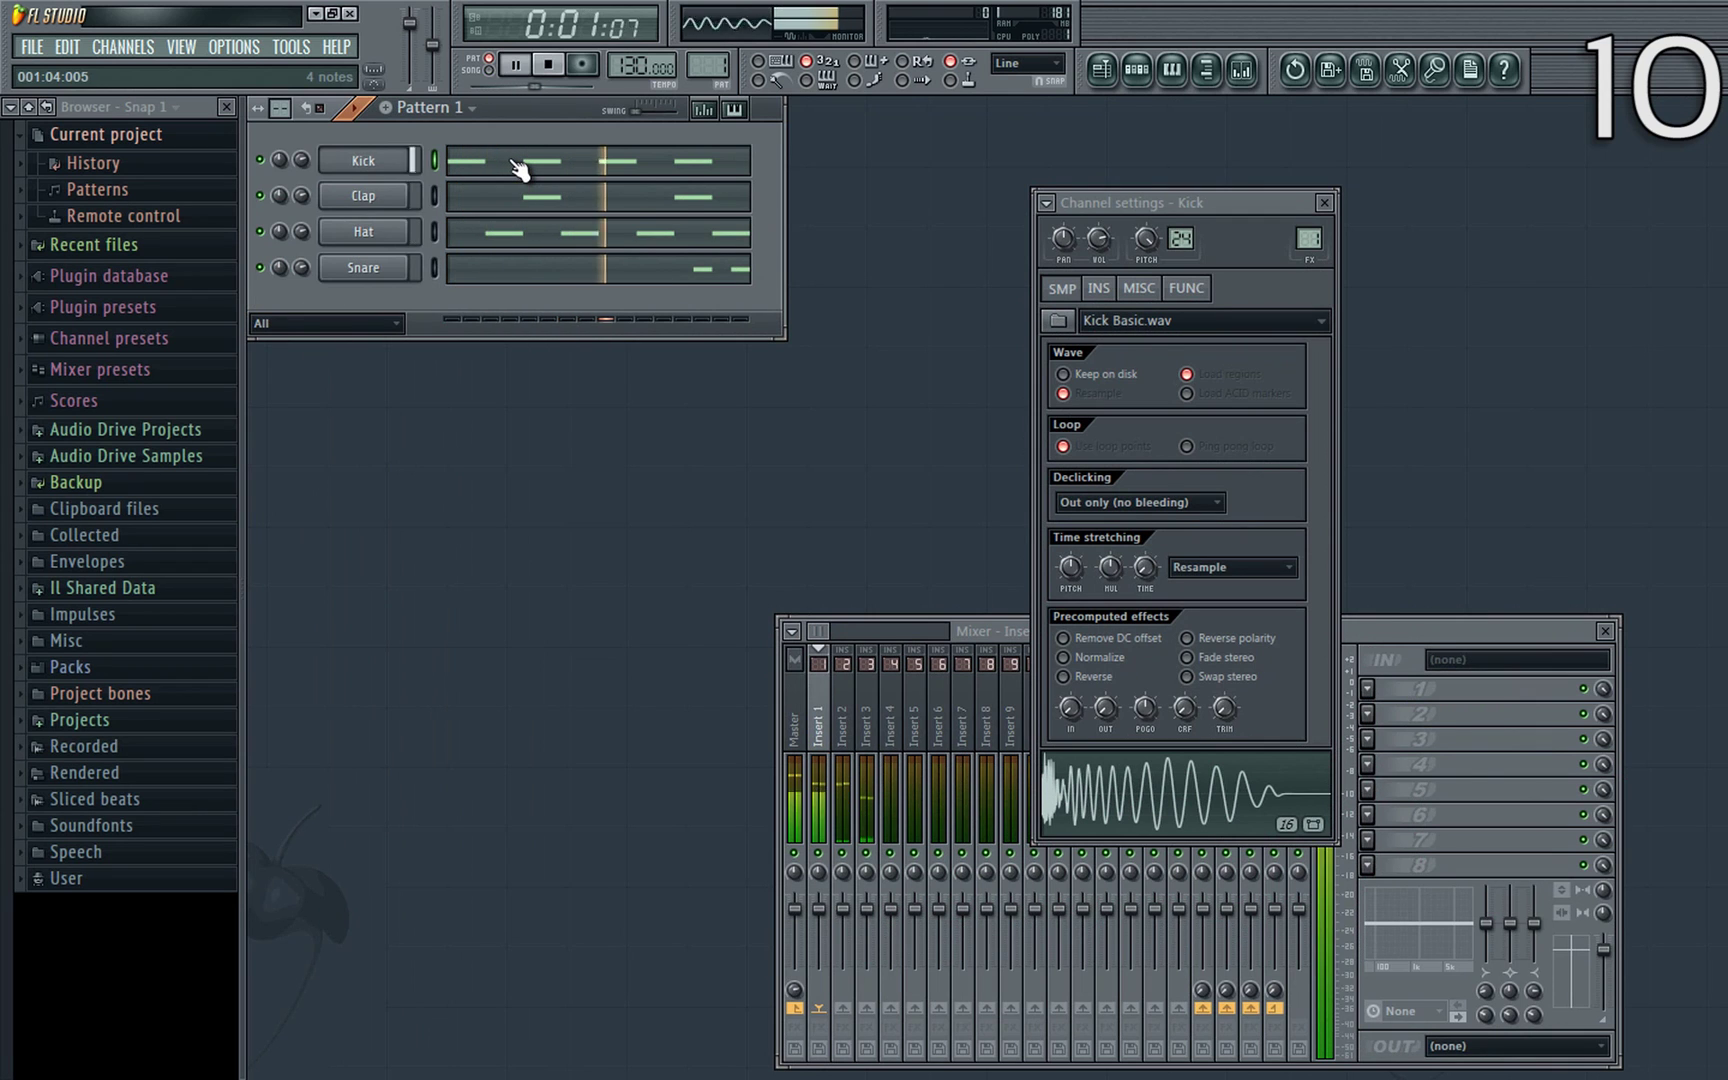
Stop playback and briefly look over the Kick channel's piano roll, then close it.
key(space)
click(510, 161)
scroll(505, 475, up, 5)
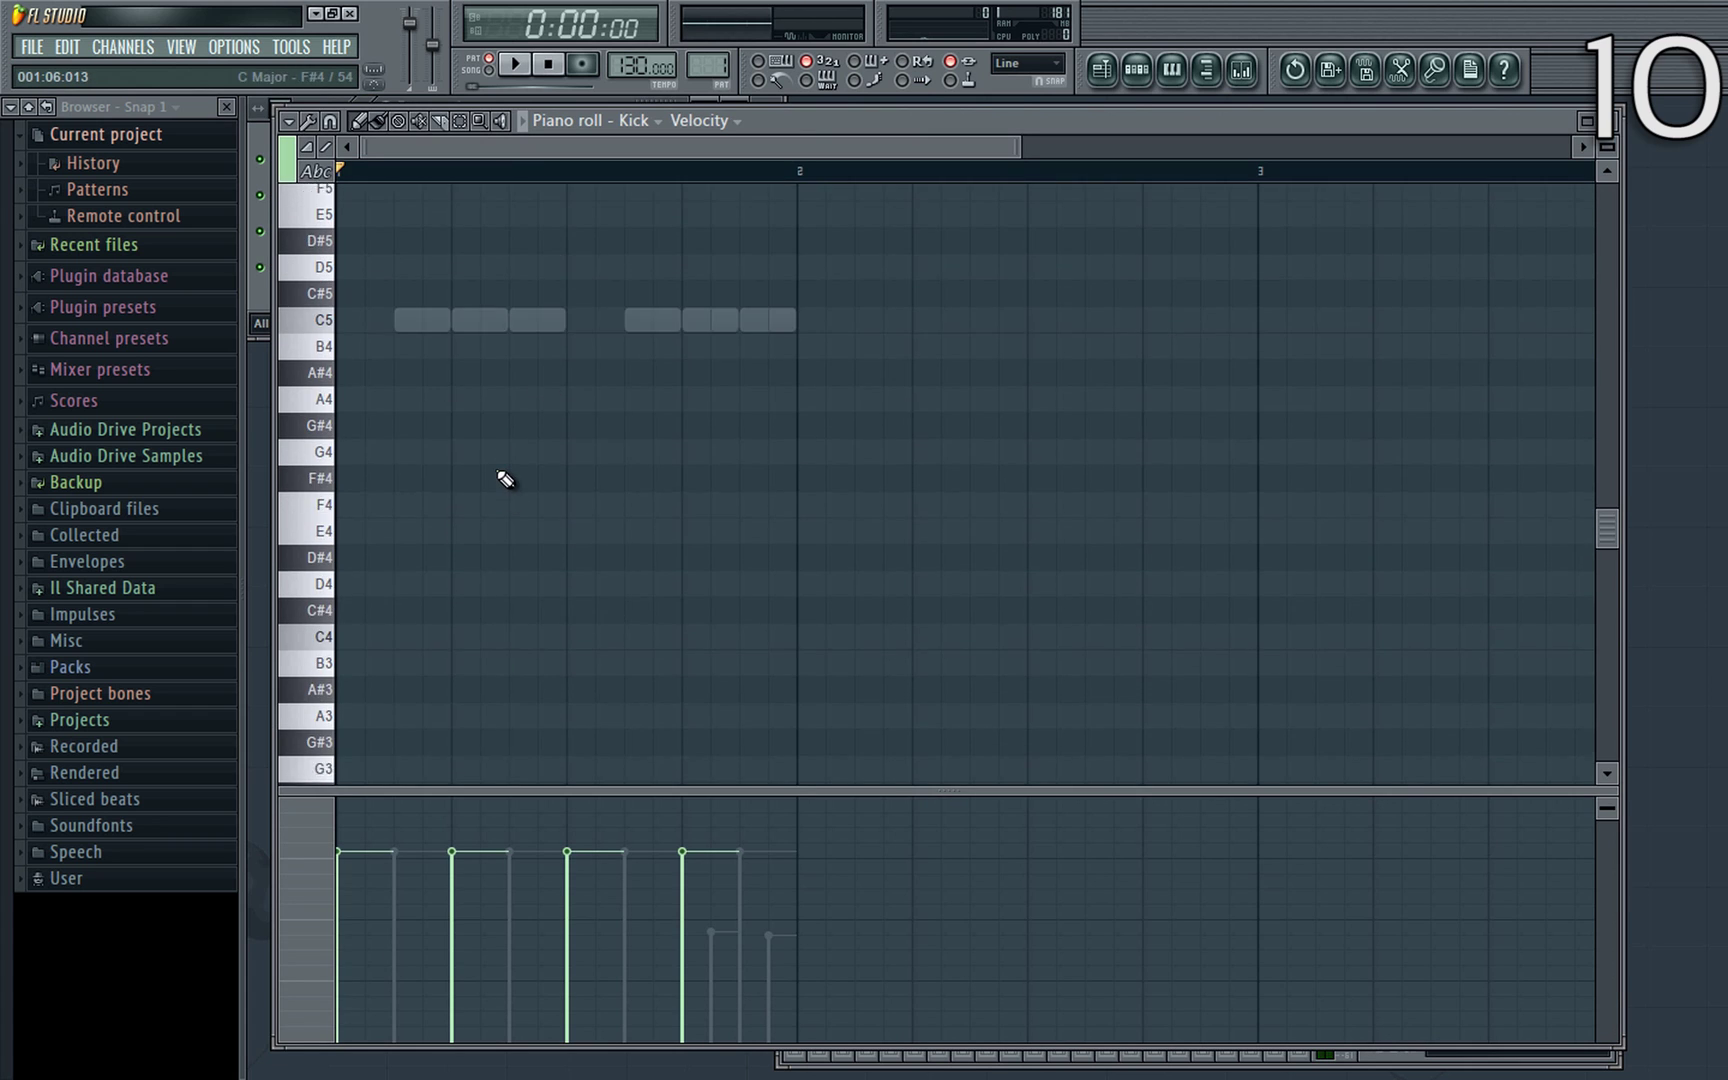
scroll(503, 460, down, 7)
scroll(501, 447, up, 5)
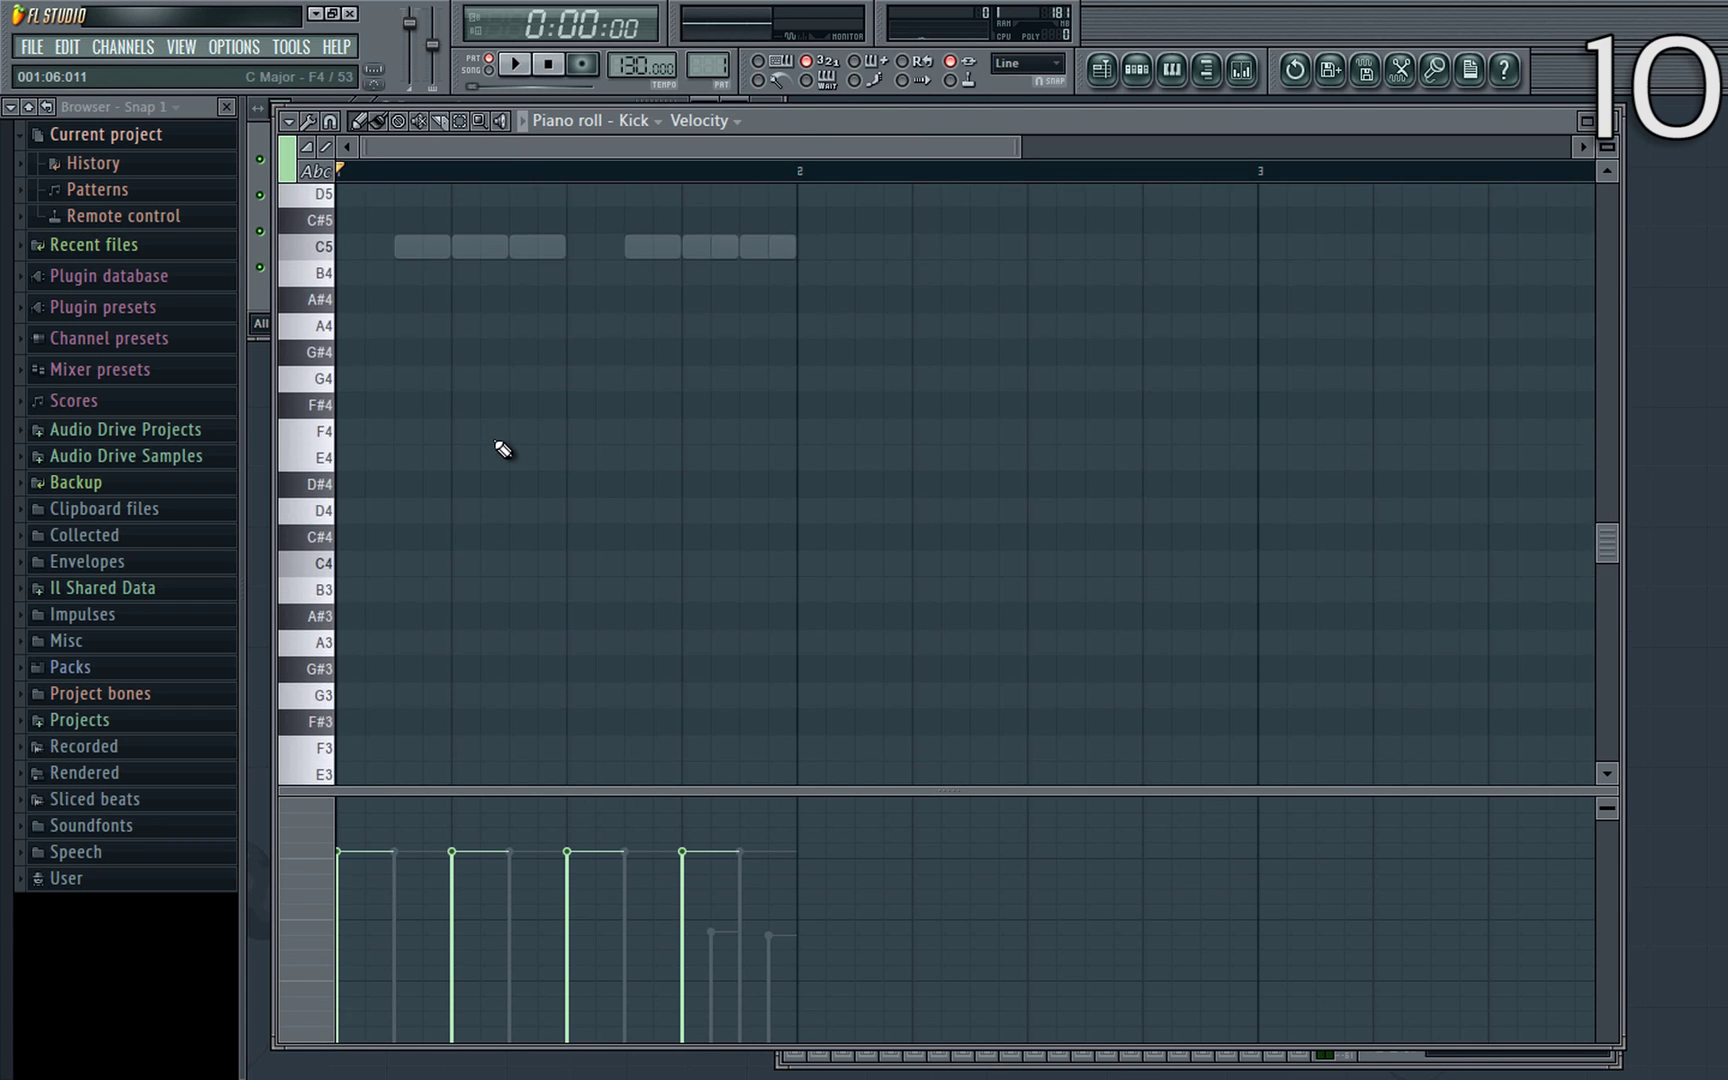
key(Escape)
Audition the Kick sound at different pitches from its channel settings keyboard, then play the pattern.
click(1099, 288)
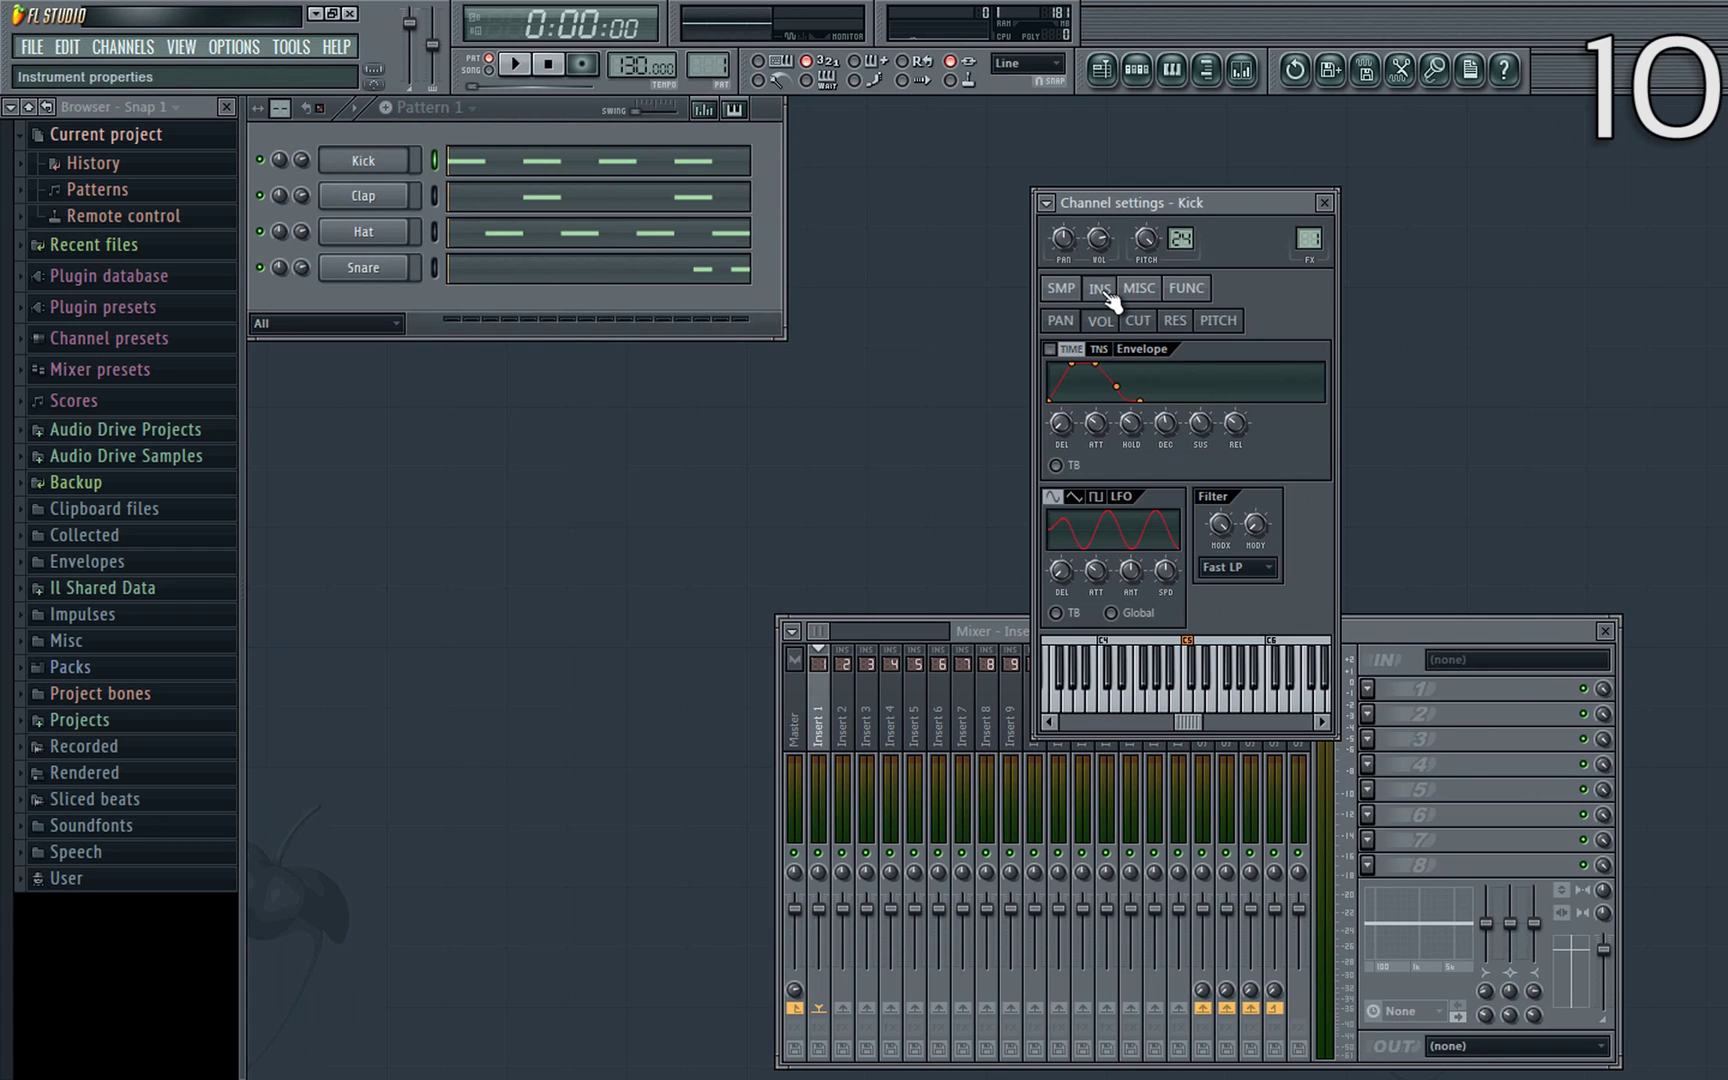
drag(1187, 721, 1207, 722)
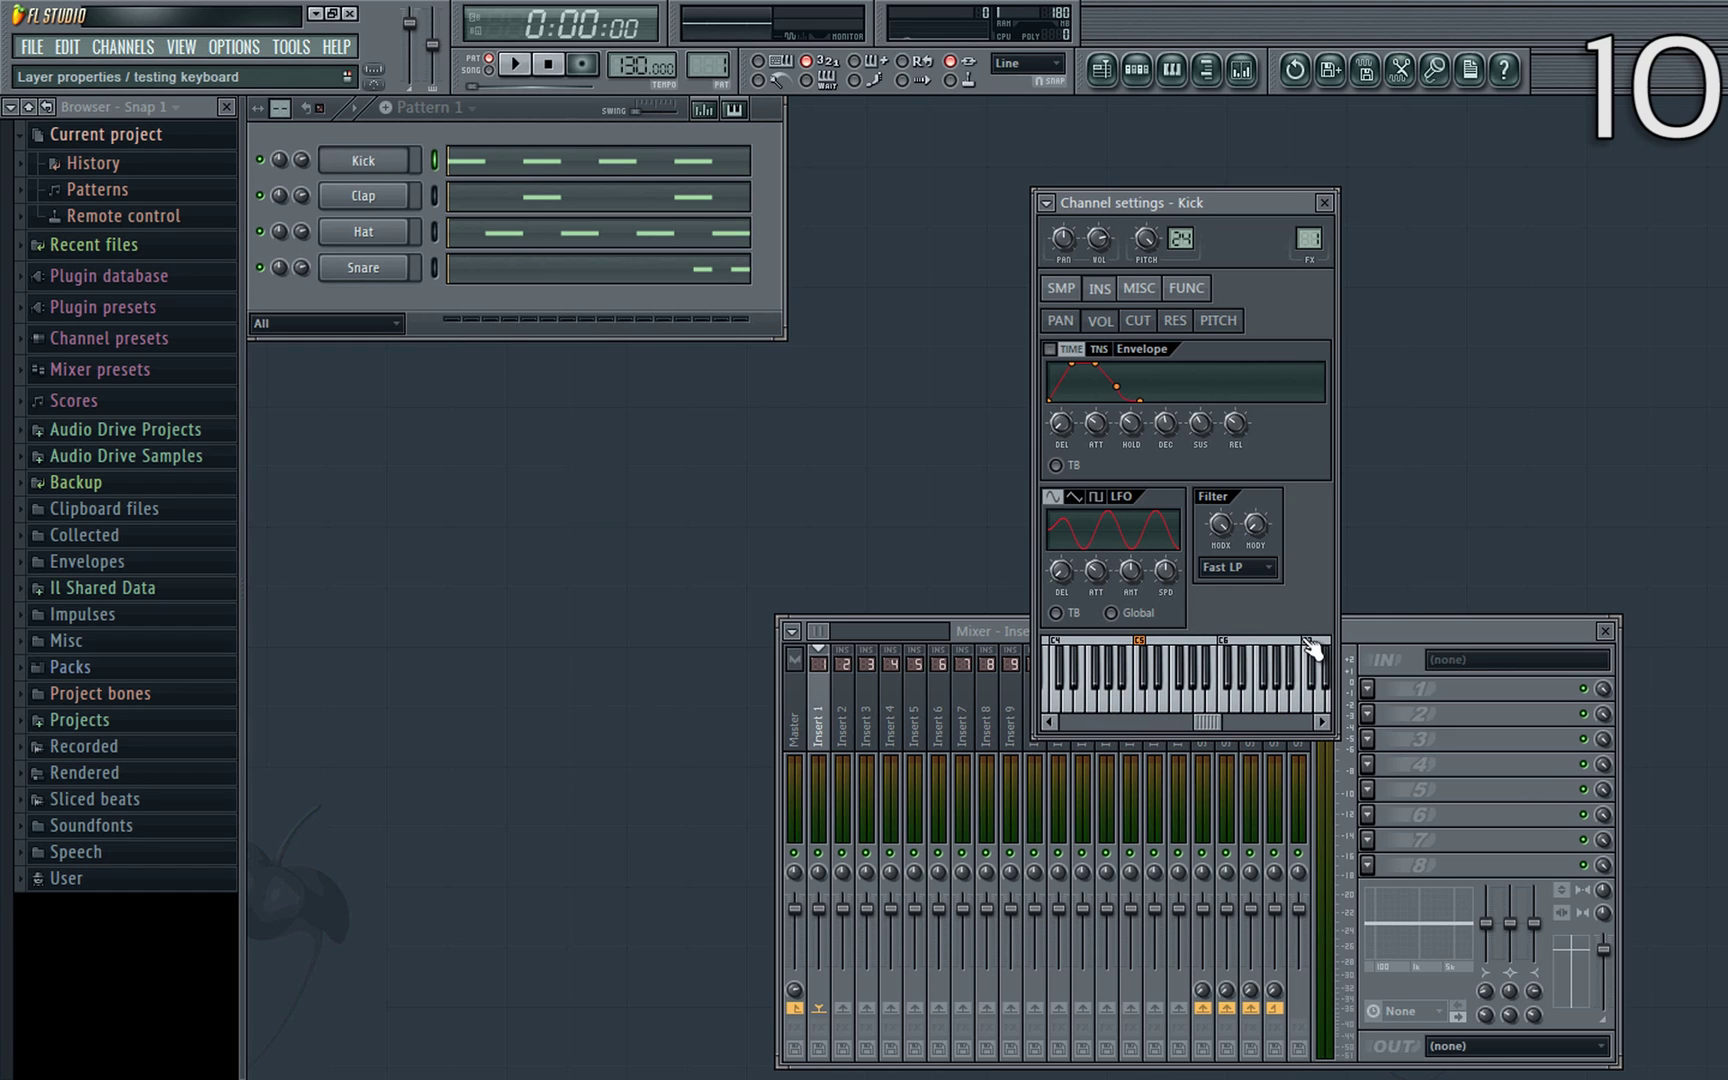
click(1311, 706)
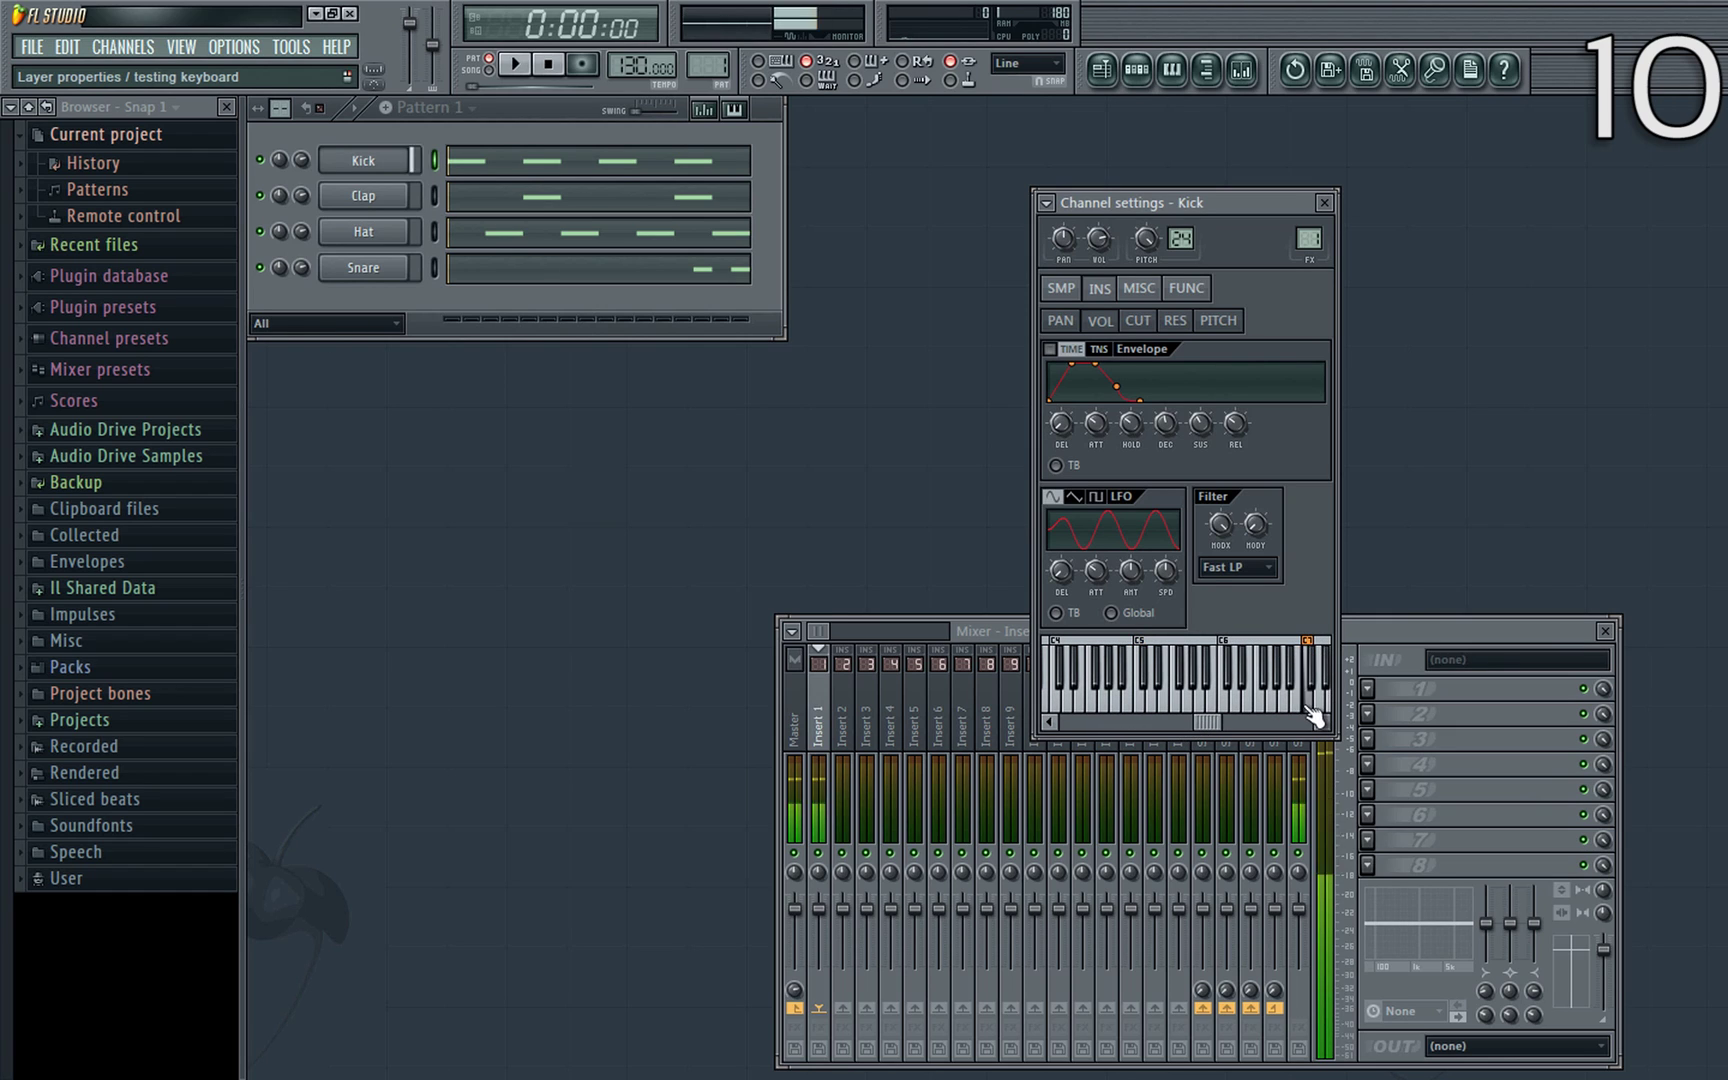
click(1148, 710)
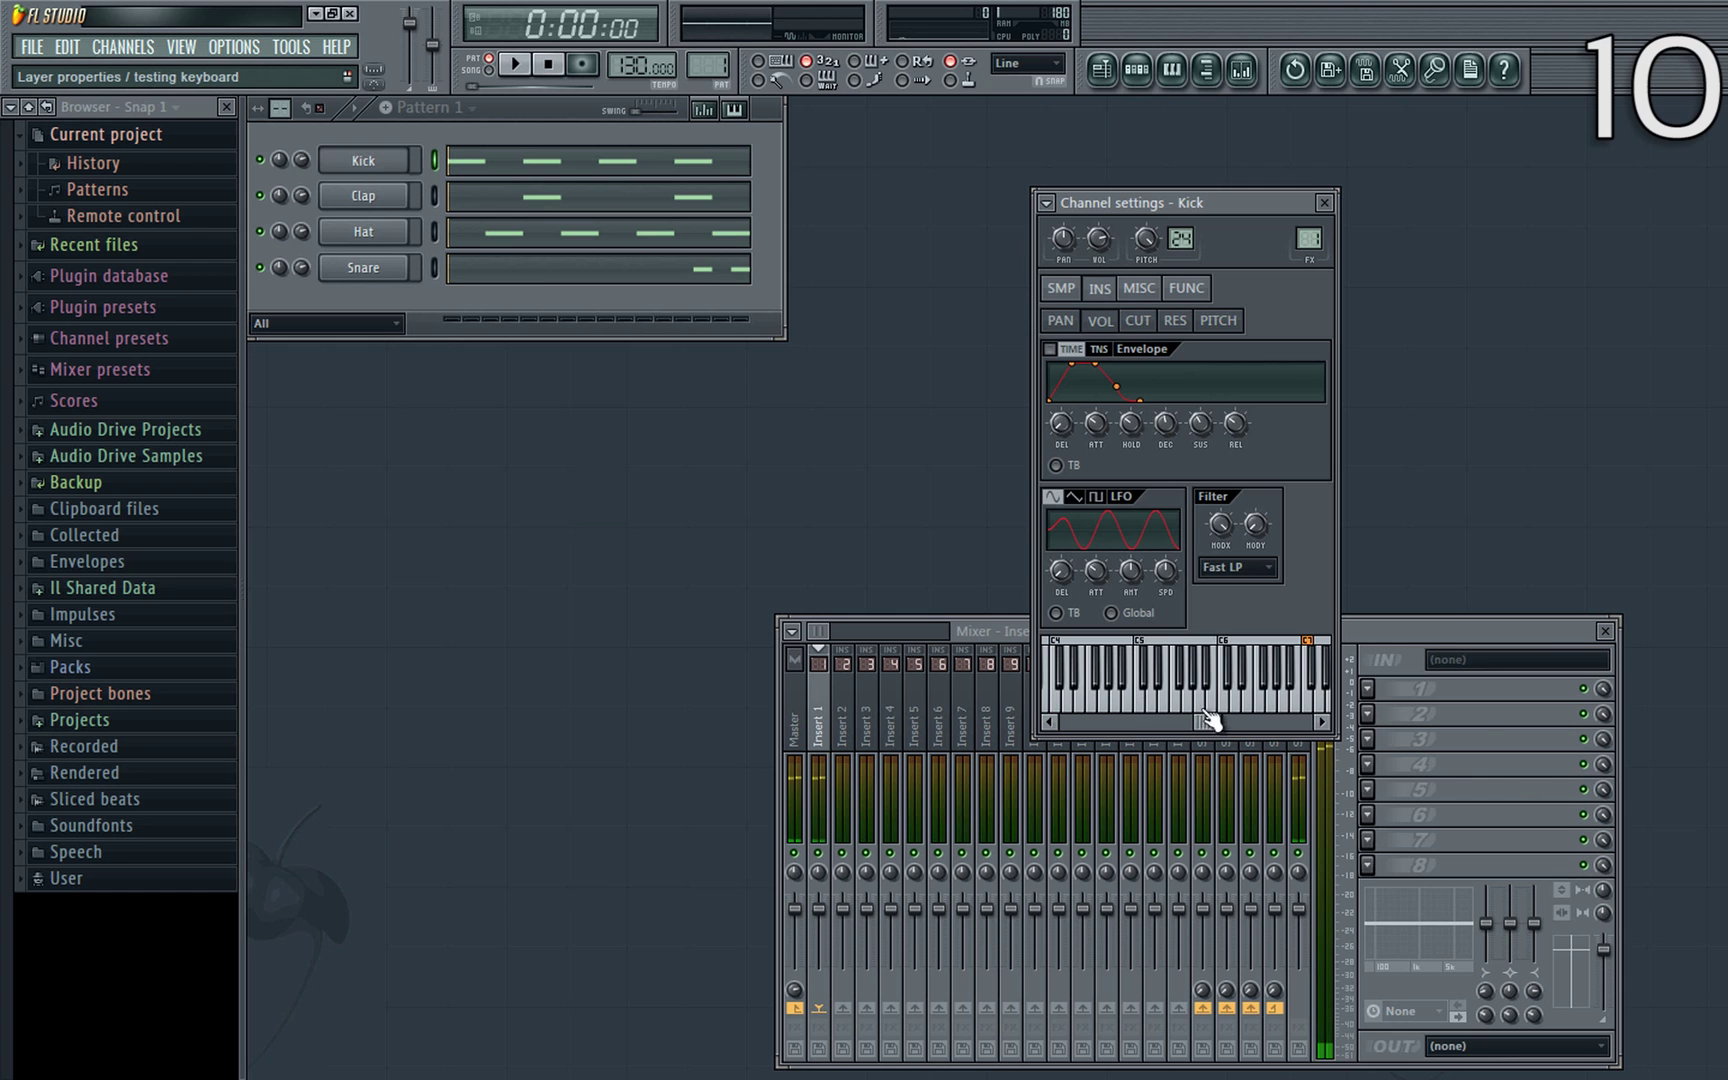
drag(1198, 722, 1169, 721)
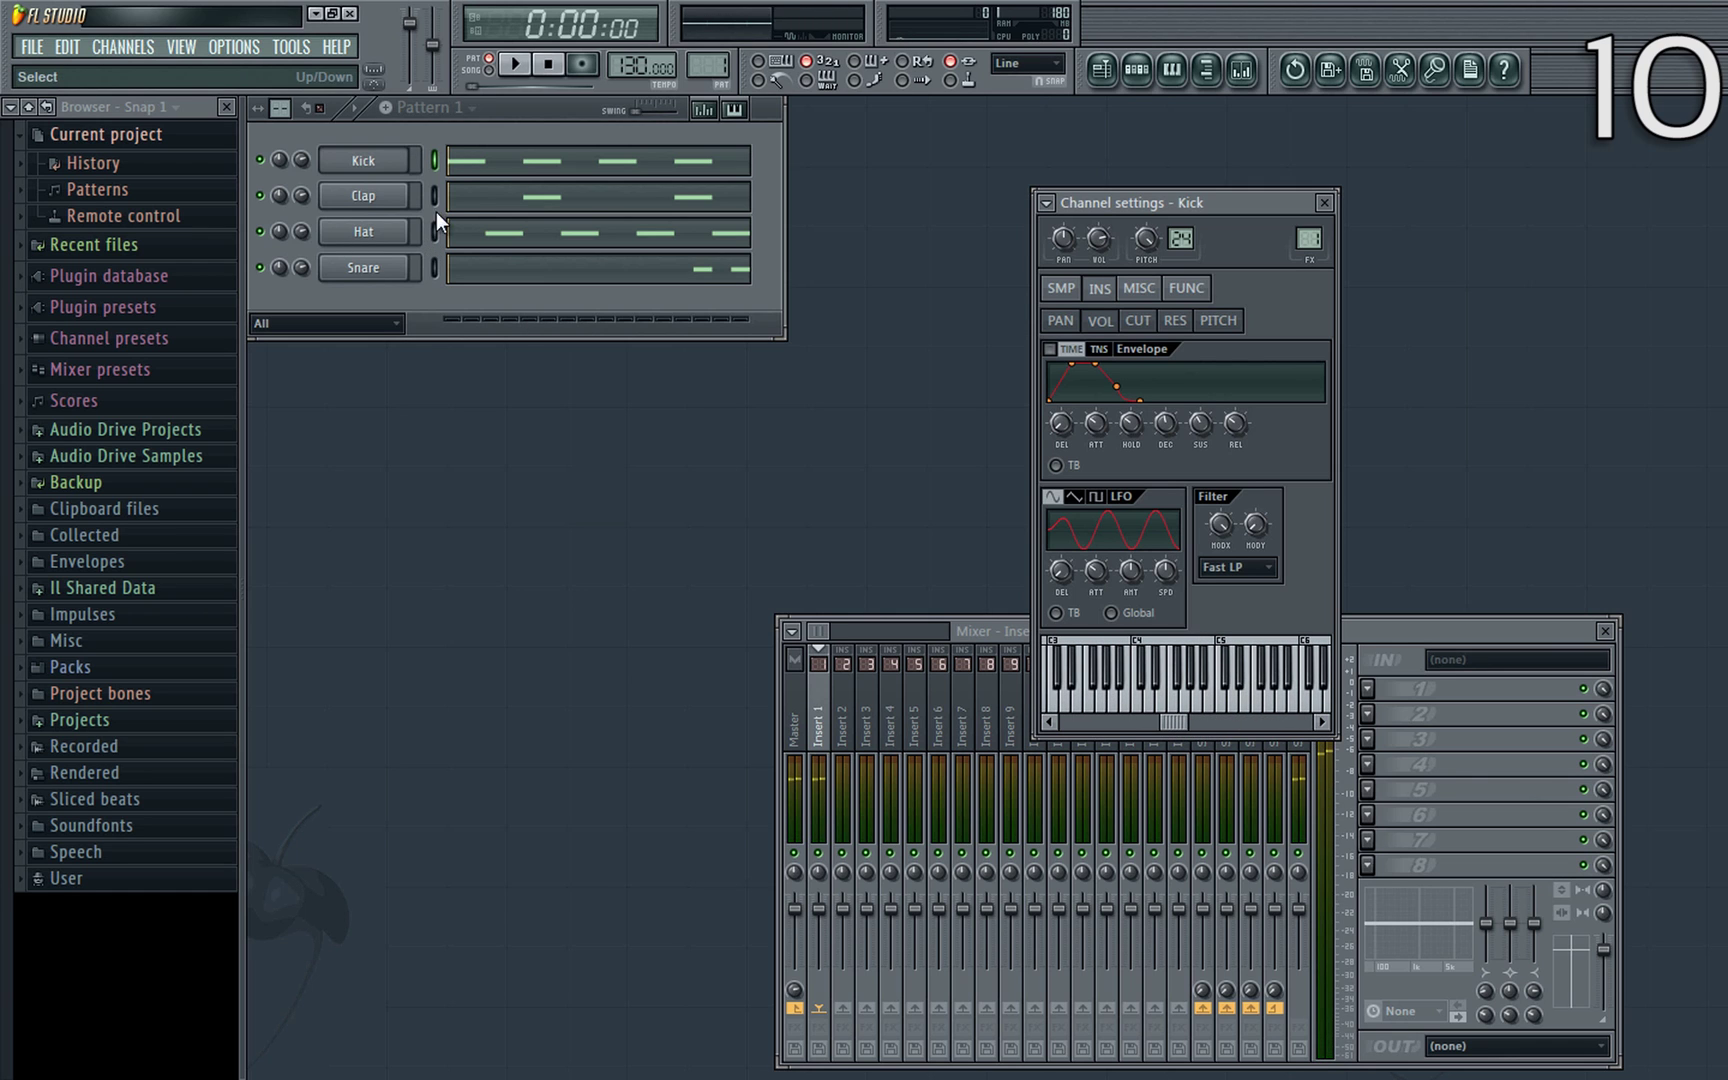
key(space)
Move the four Kick notes from C3 up to C5 and close the piano roll.
click(482, 170)
scroll(600, 445, down, 3)
drag(793, 419, 60, 572)
drag(352, 481, 309, 394)
key(space)
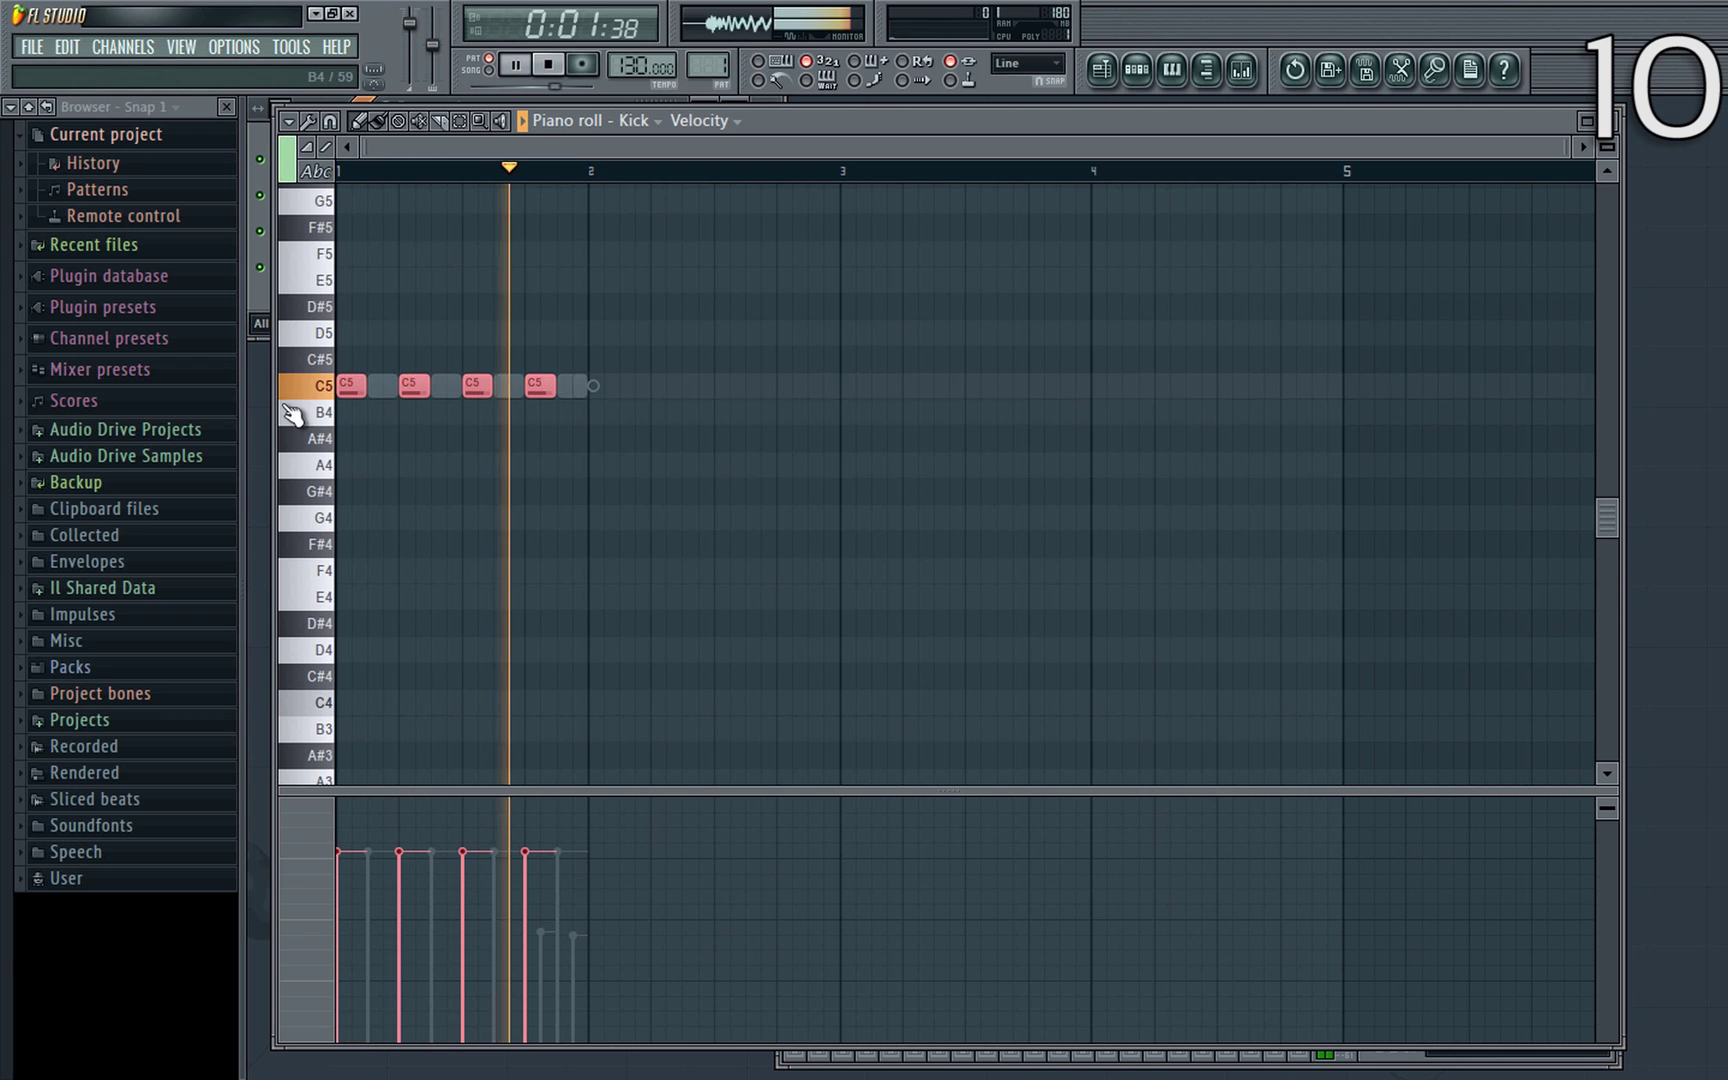
key(Escape)
key(space)
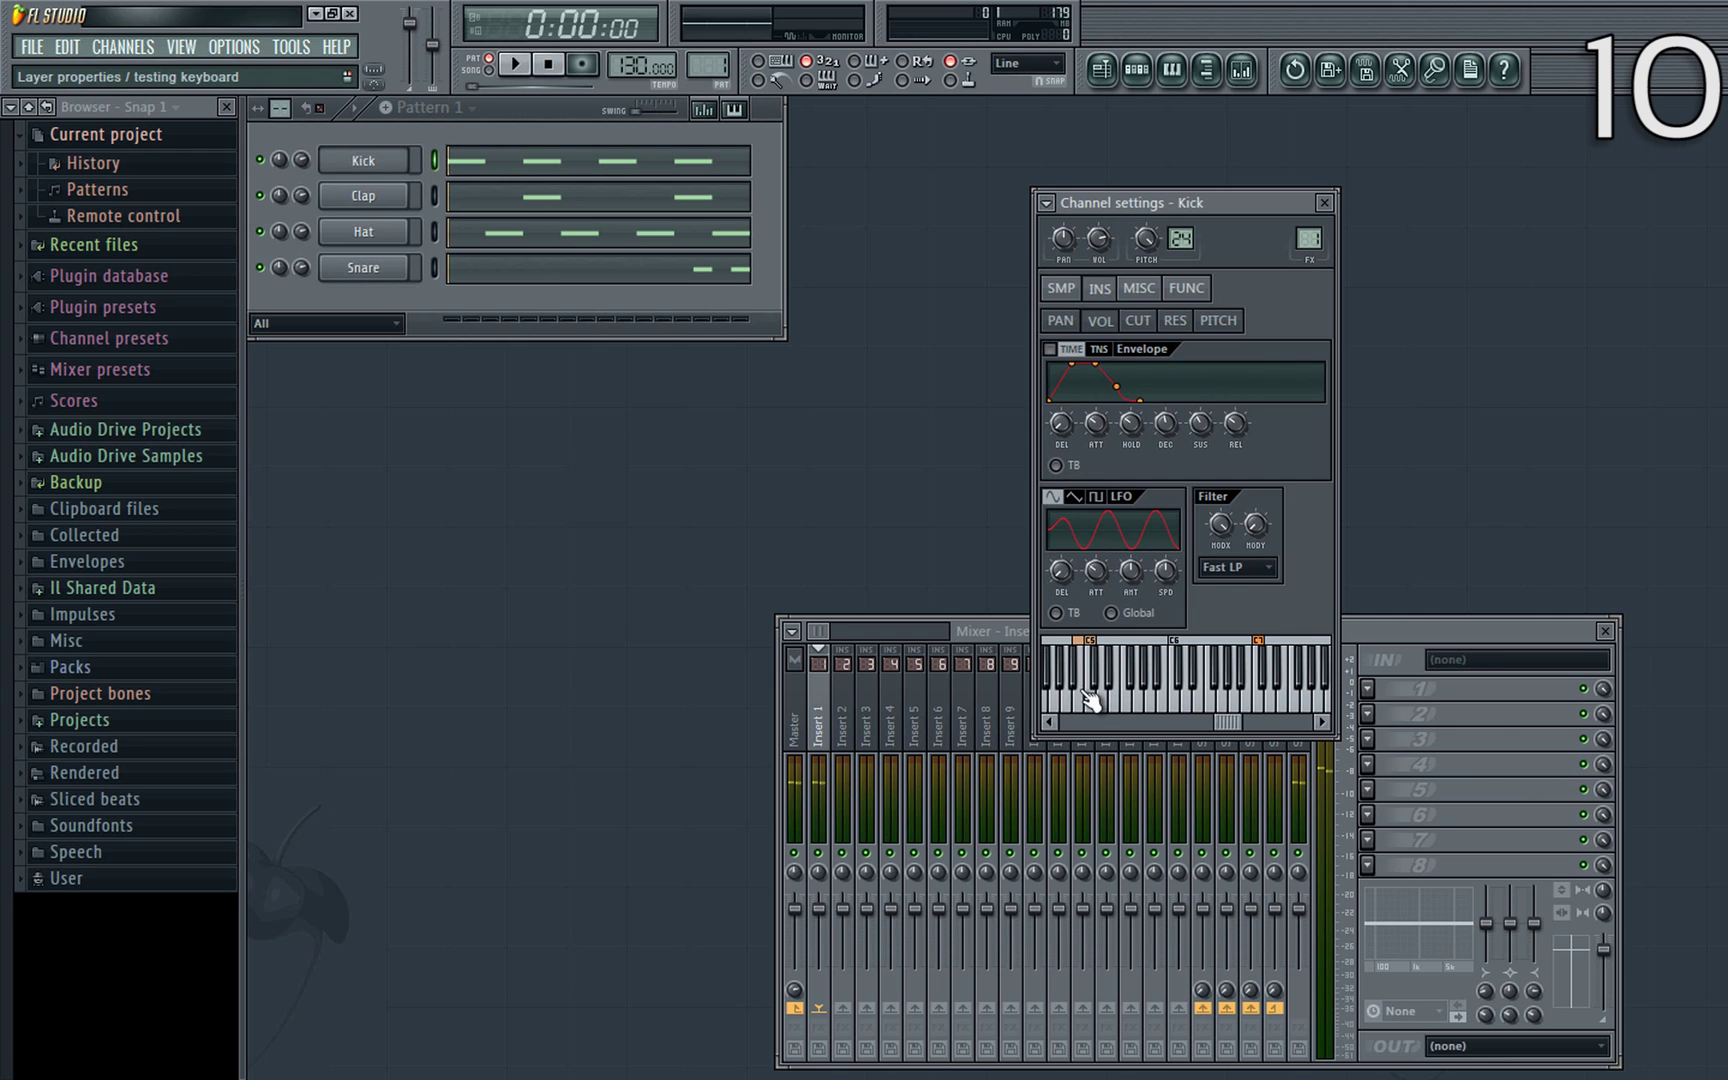
Audition the kick at C5, then raise the Clap channel's two notes to D5.
click(1088, 704)
key(Down)
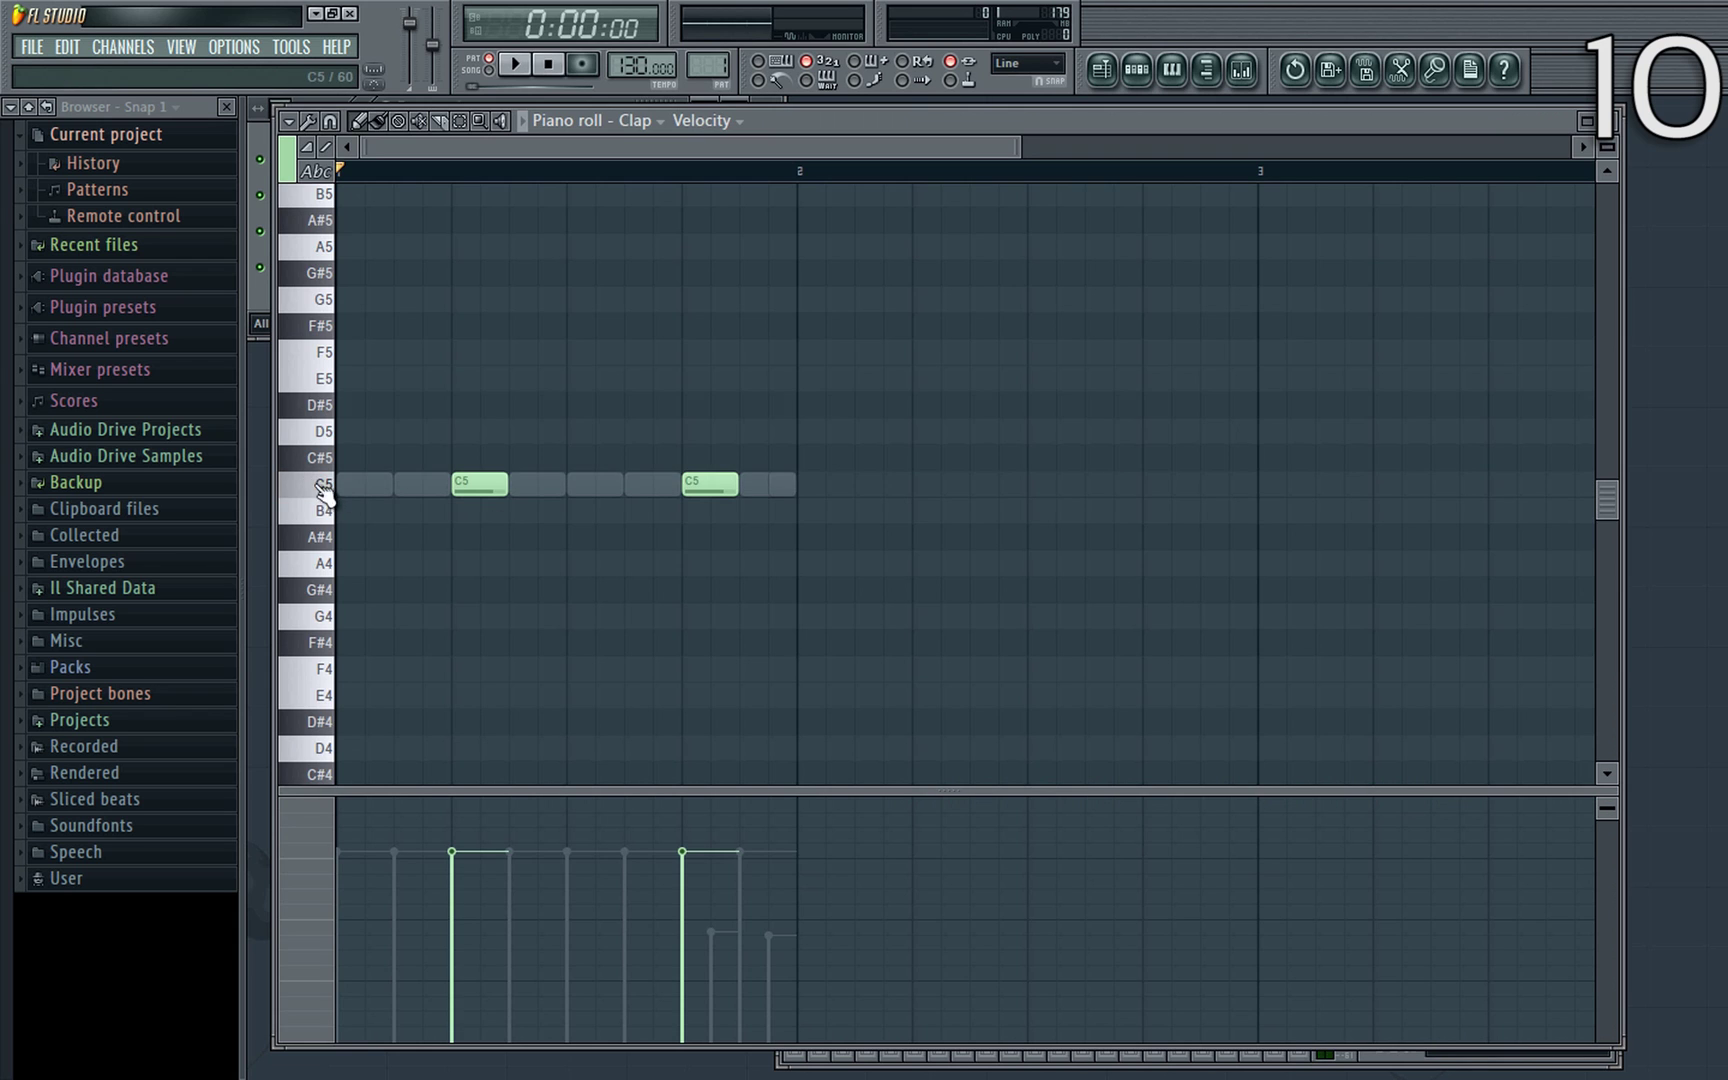
key(ctrl+a)
drag(465, 473, 465, 418)
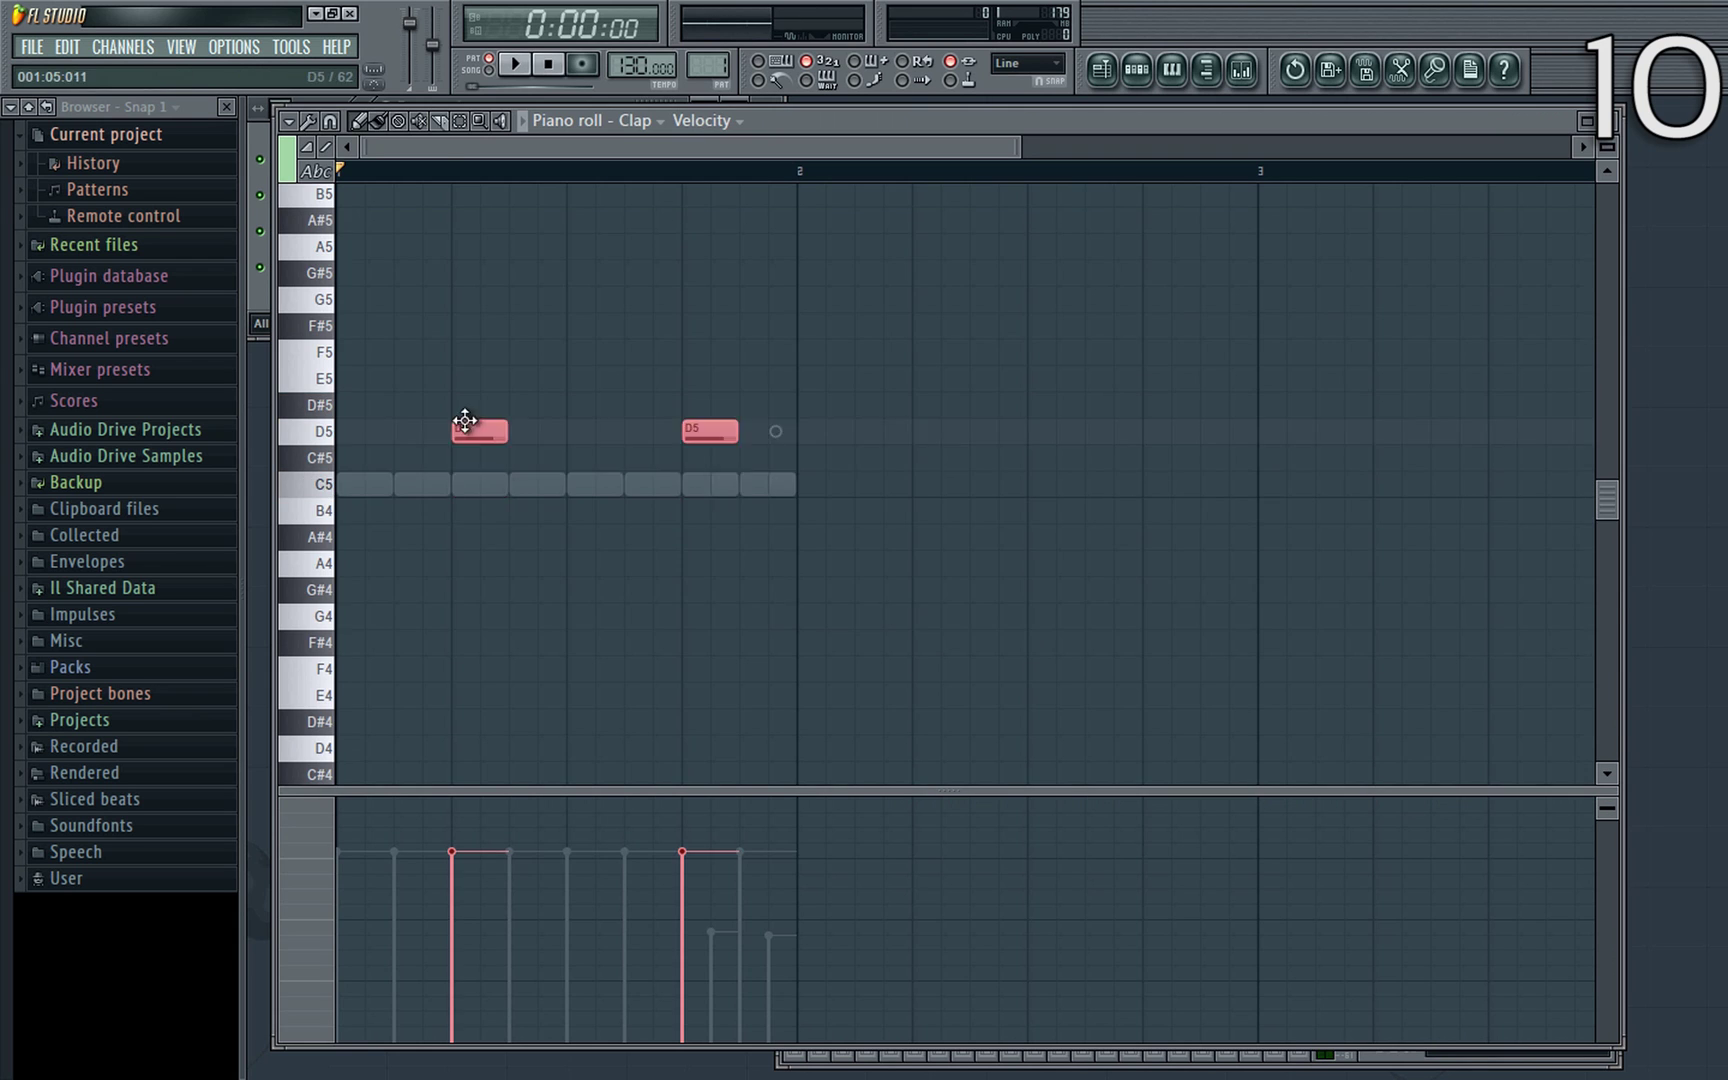
Select the four Hat notes, close the piano roll and stop playback.
key(Down)
drag(743, 420, 385, 523)
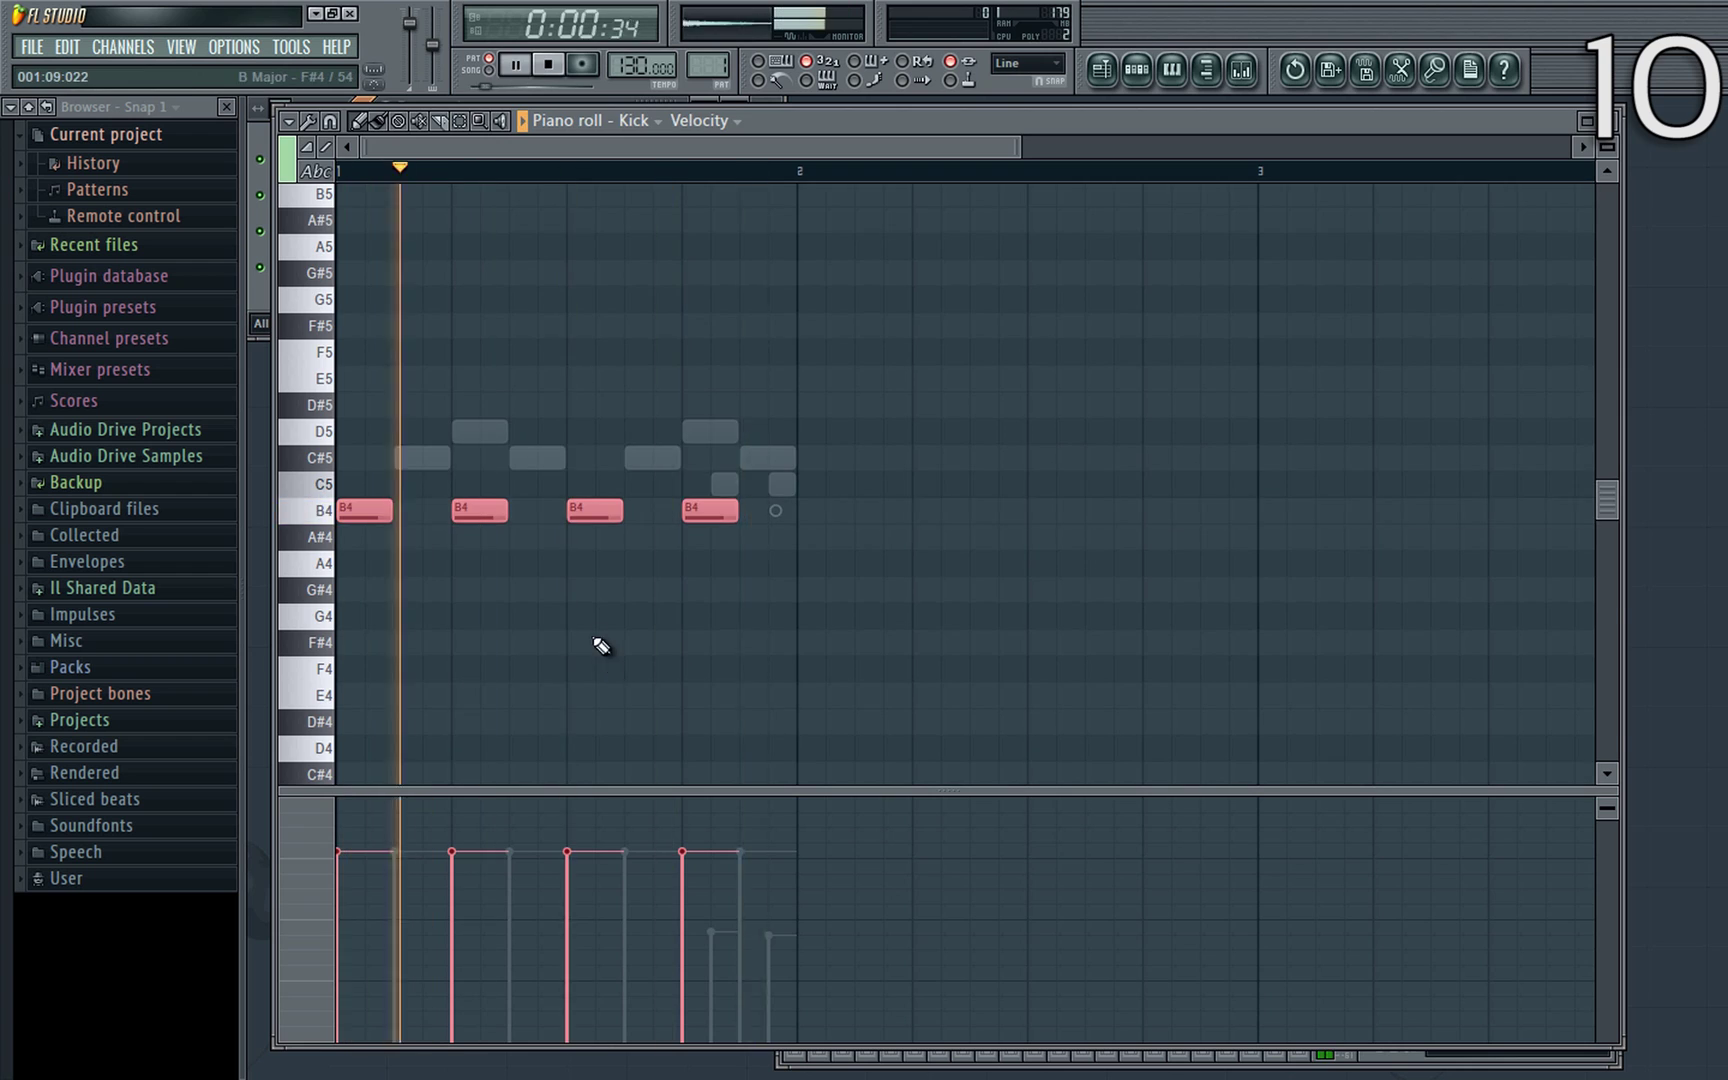
key(F7)
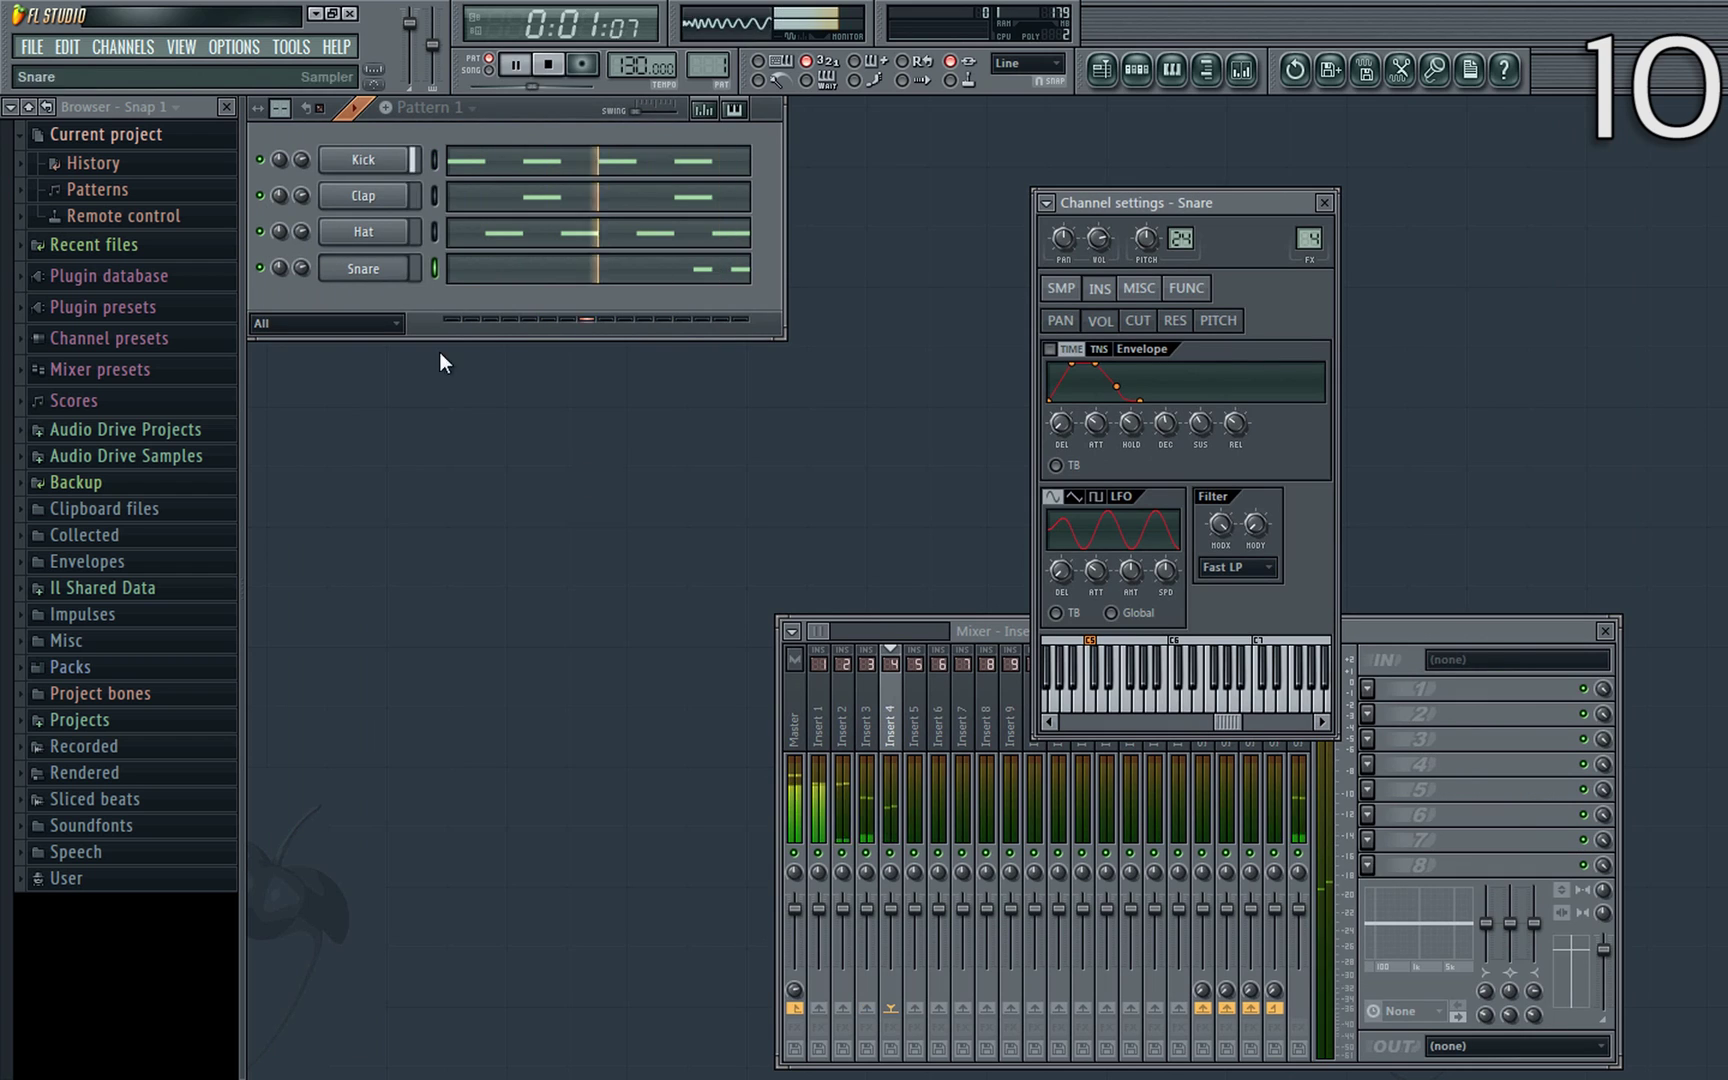
key(space)
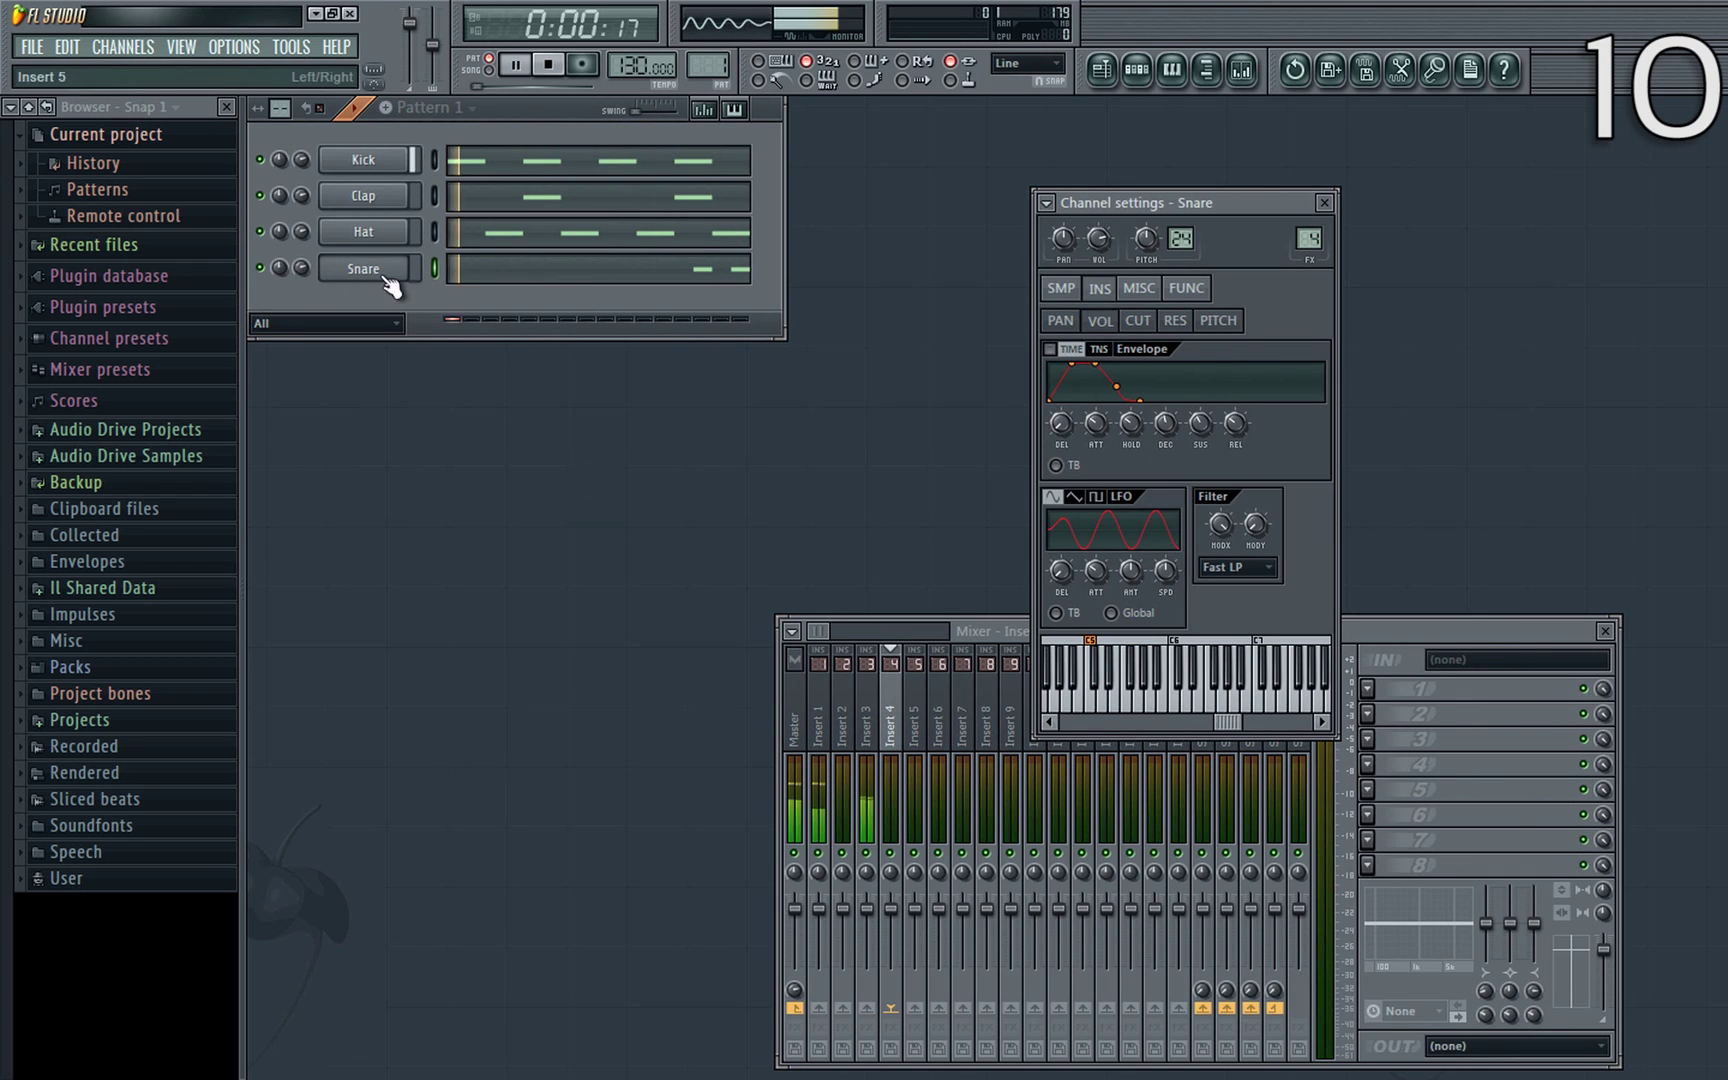
Add a new Layer channel and paste the copied C5 notes into its piano roll.
click(123, 46)
mouse_move(140, 69)
click(430, 169)
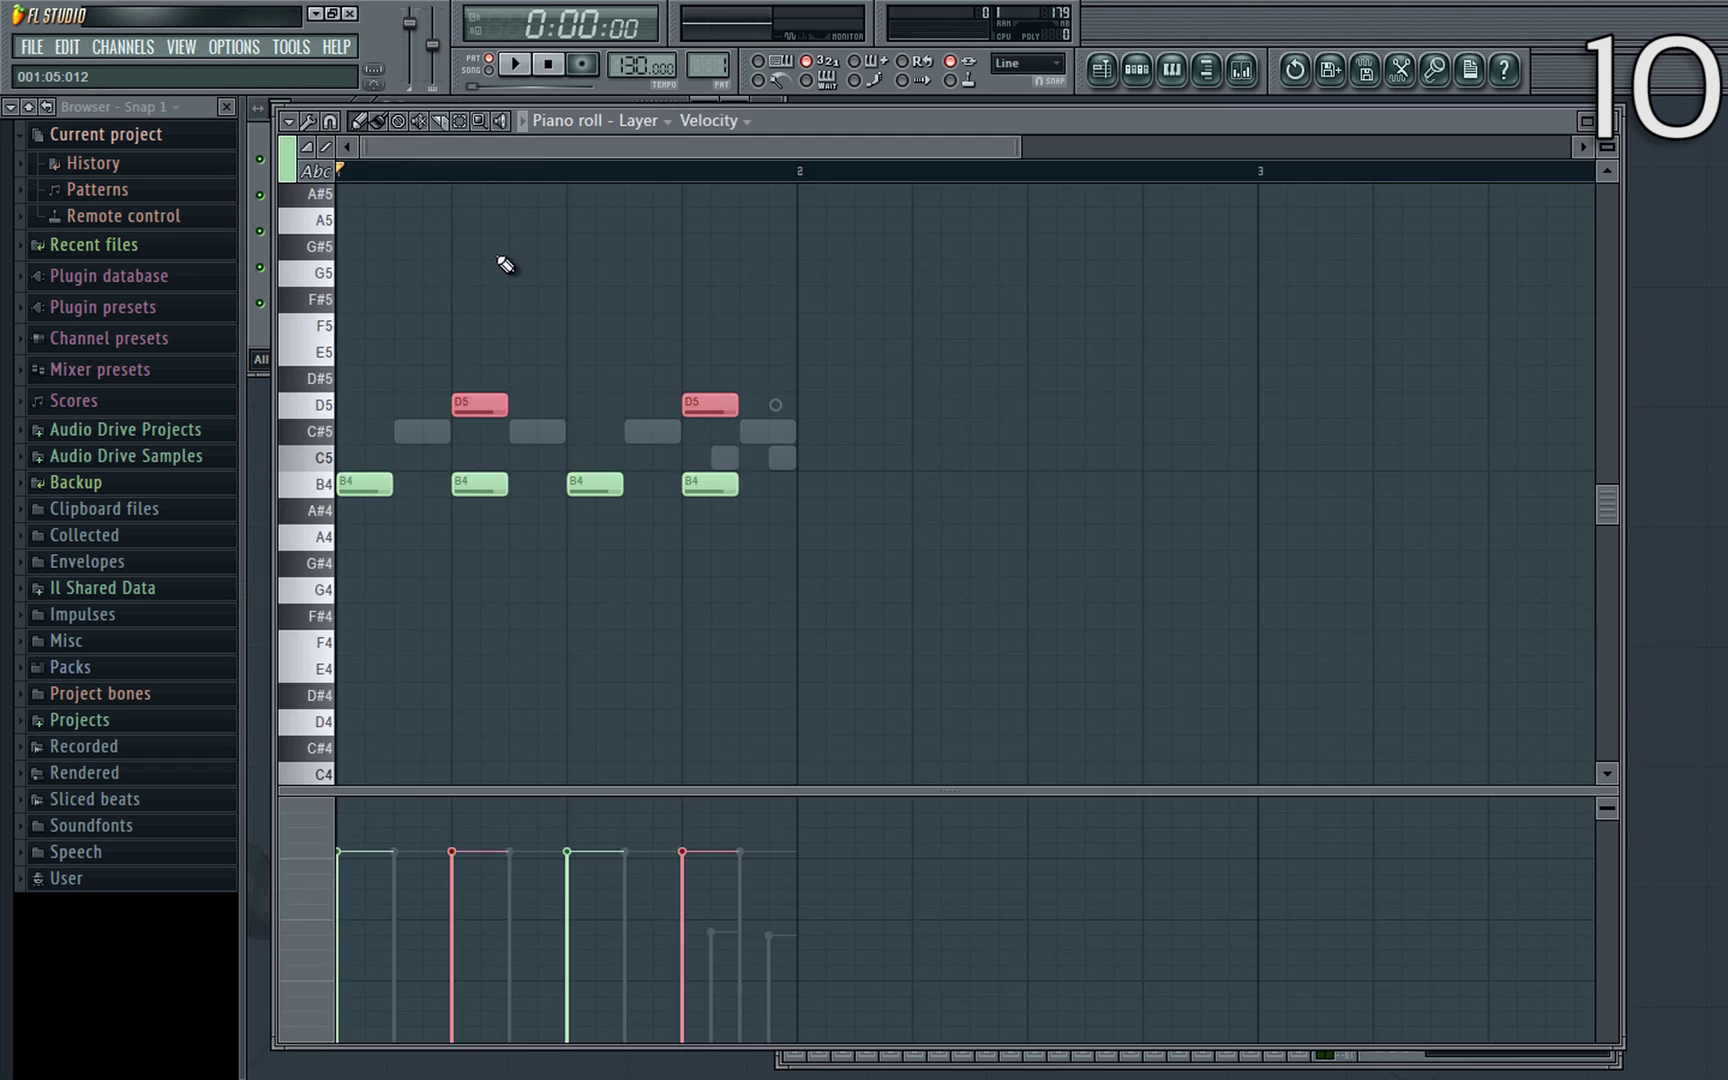
right_click(412, 152)
click(434, 163)
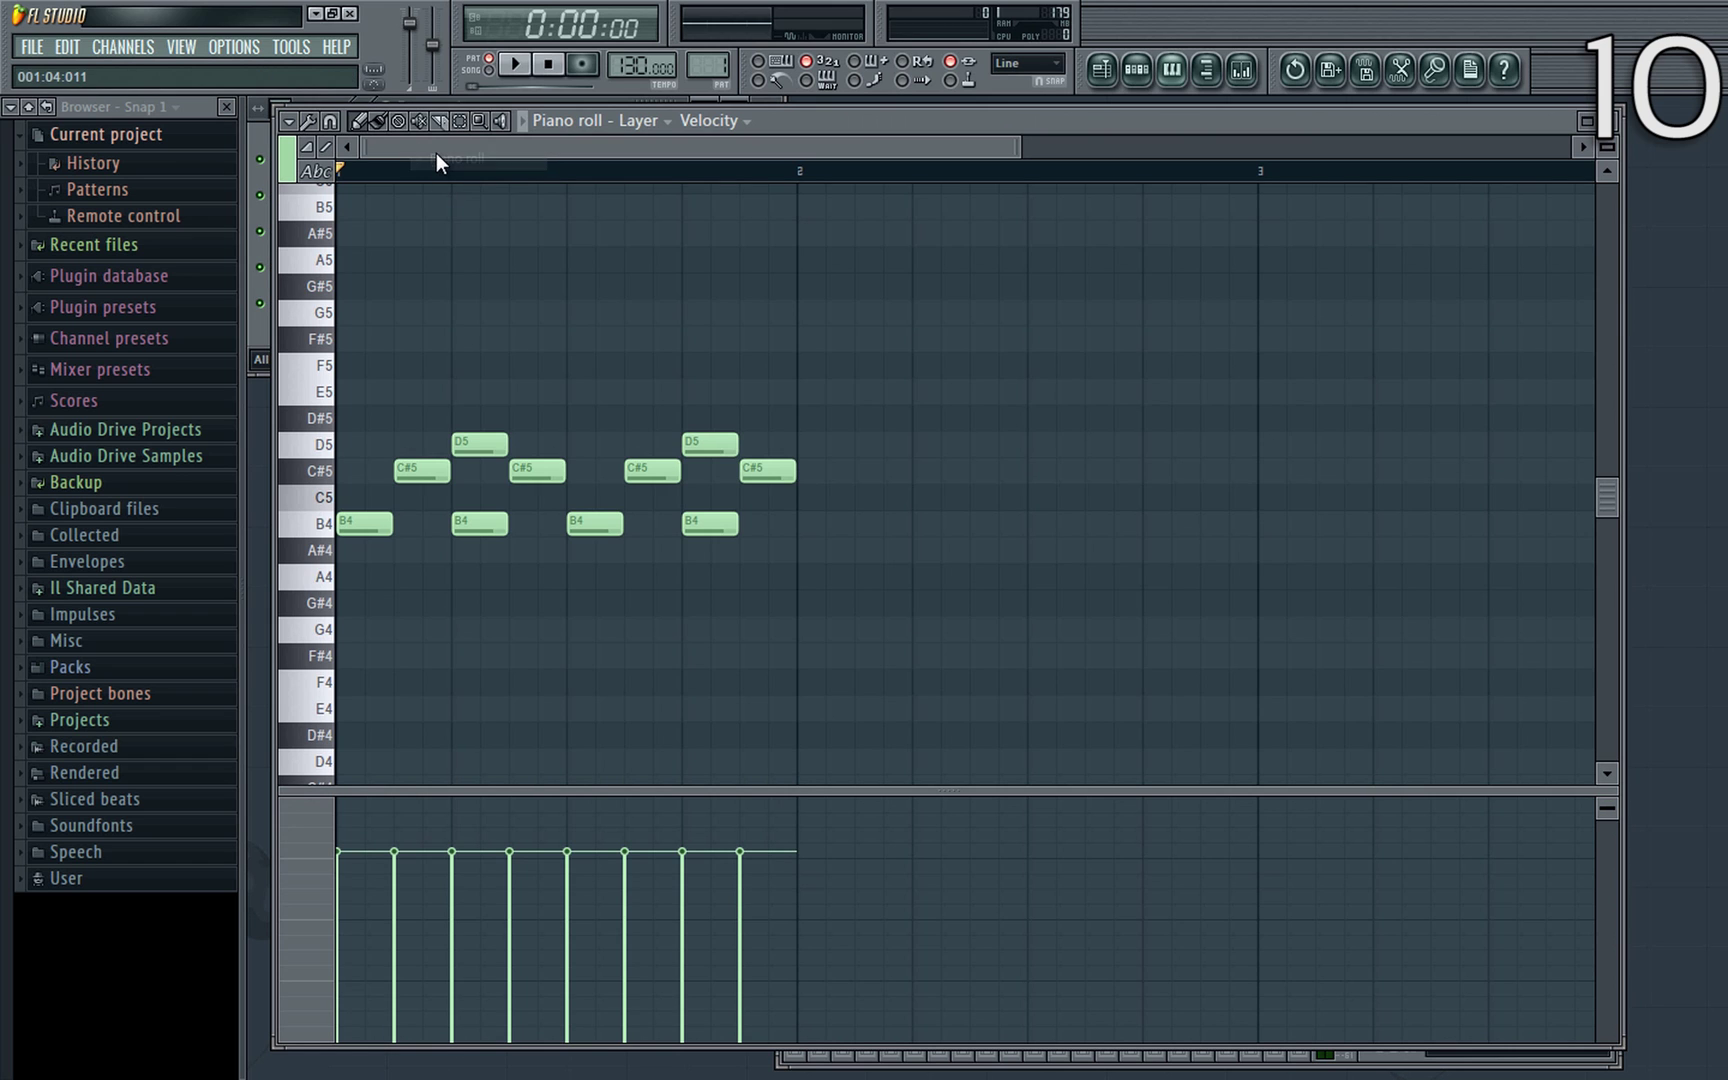
key(ctrl+v)
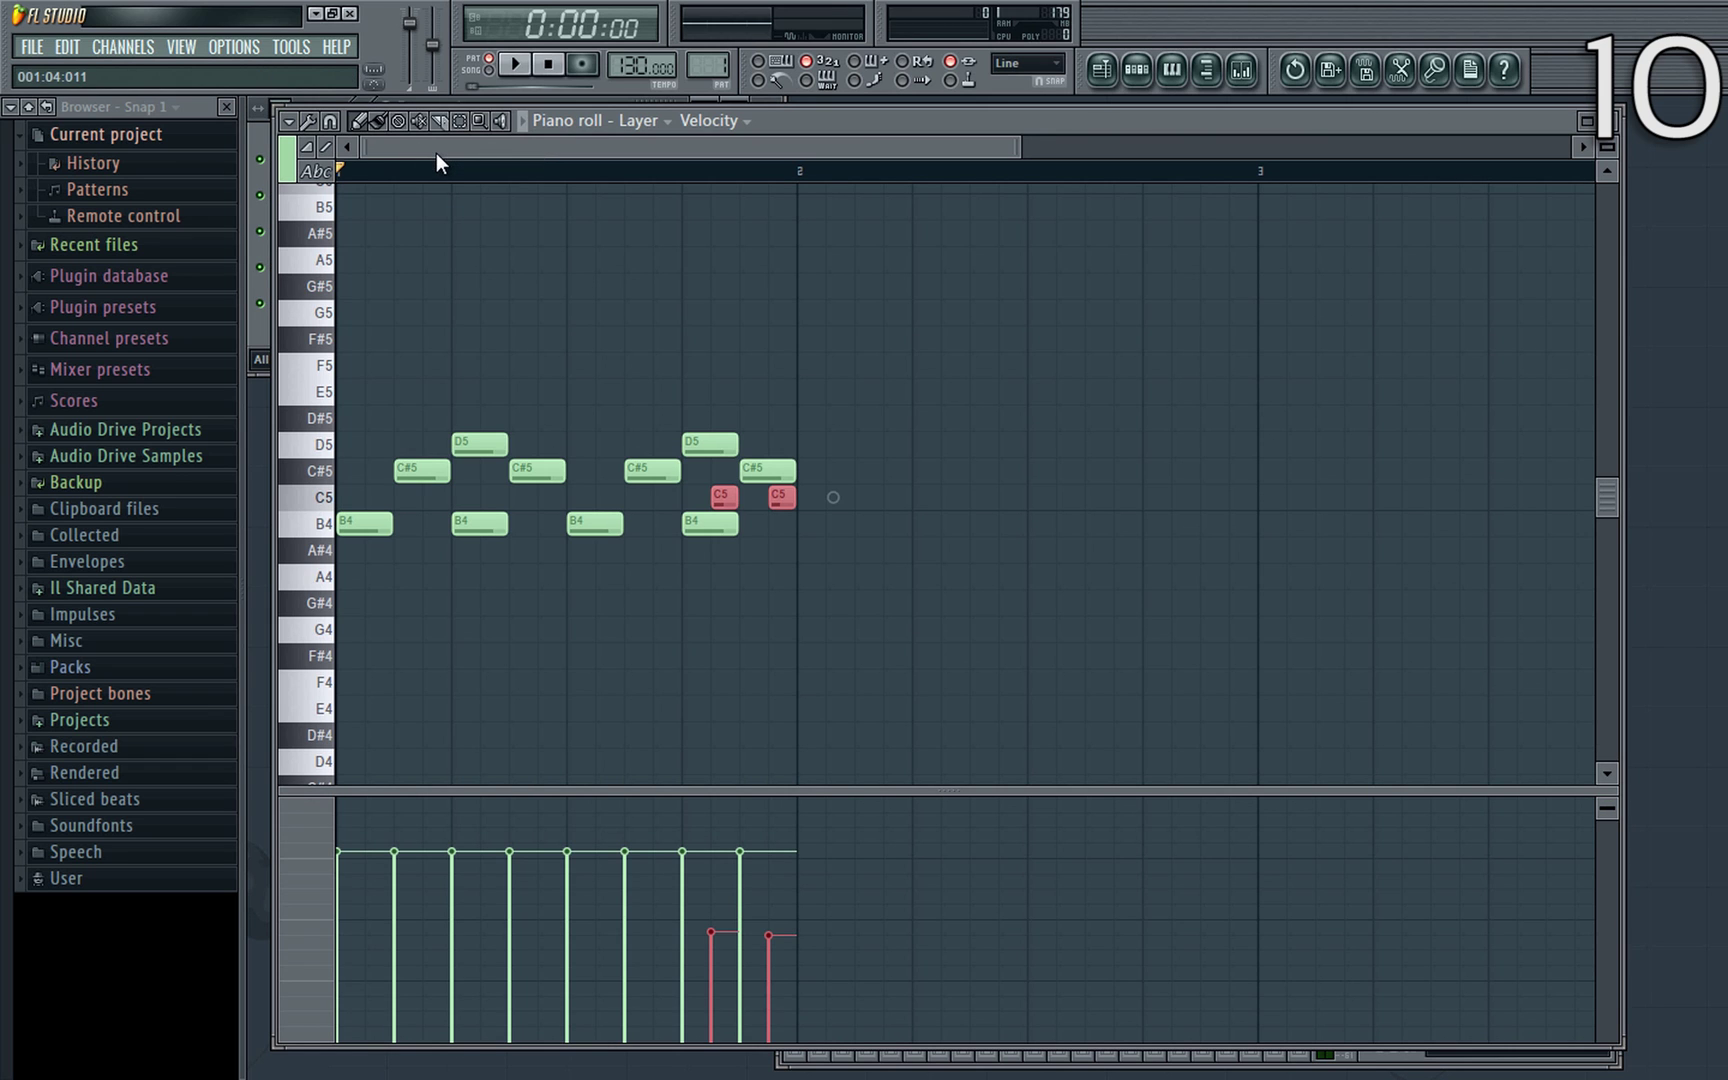
Play the layered pattern, deselect the pasted notes, and audition the B4 note.
key(space)
key(ctrl+d)
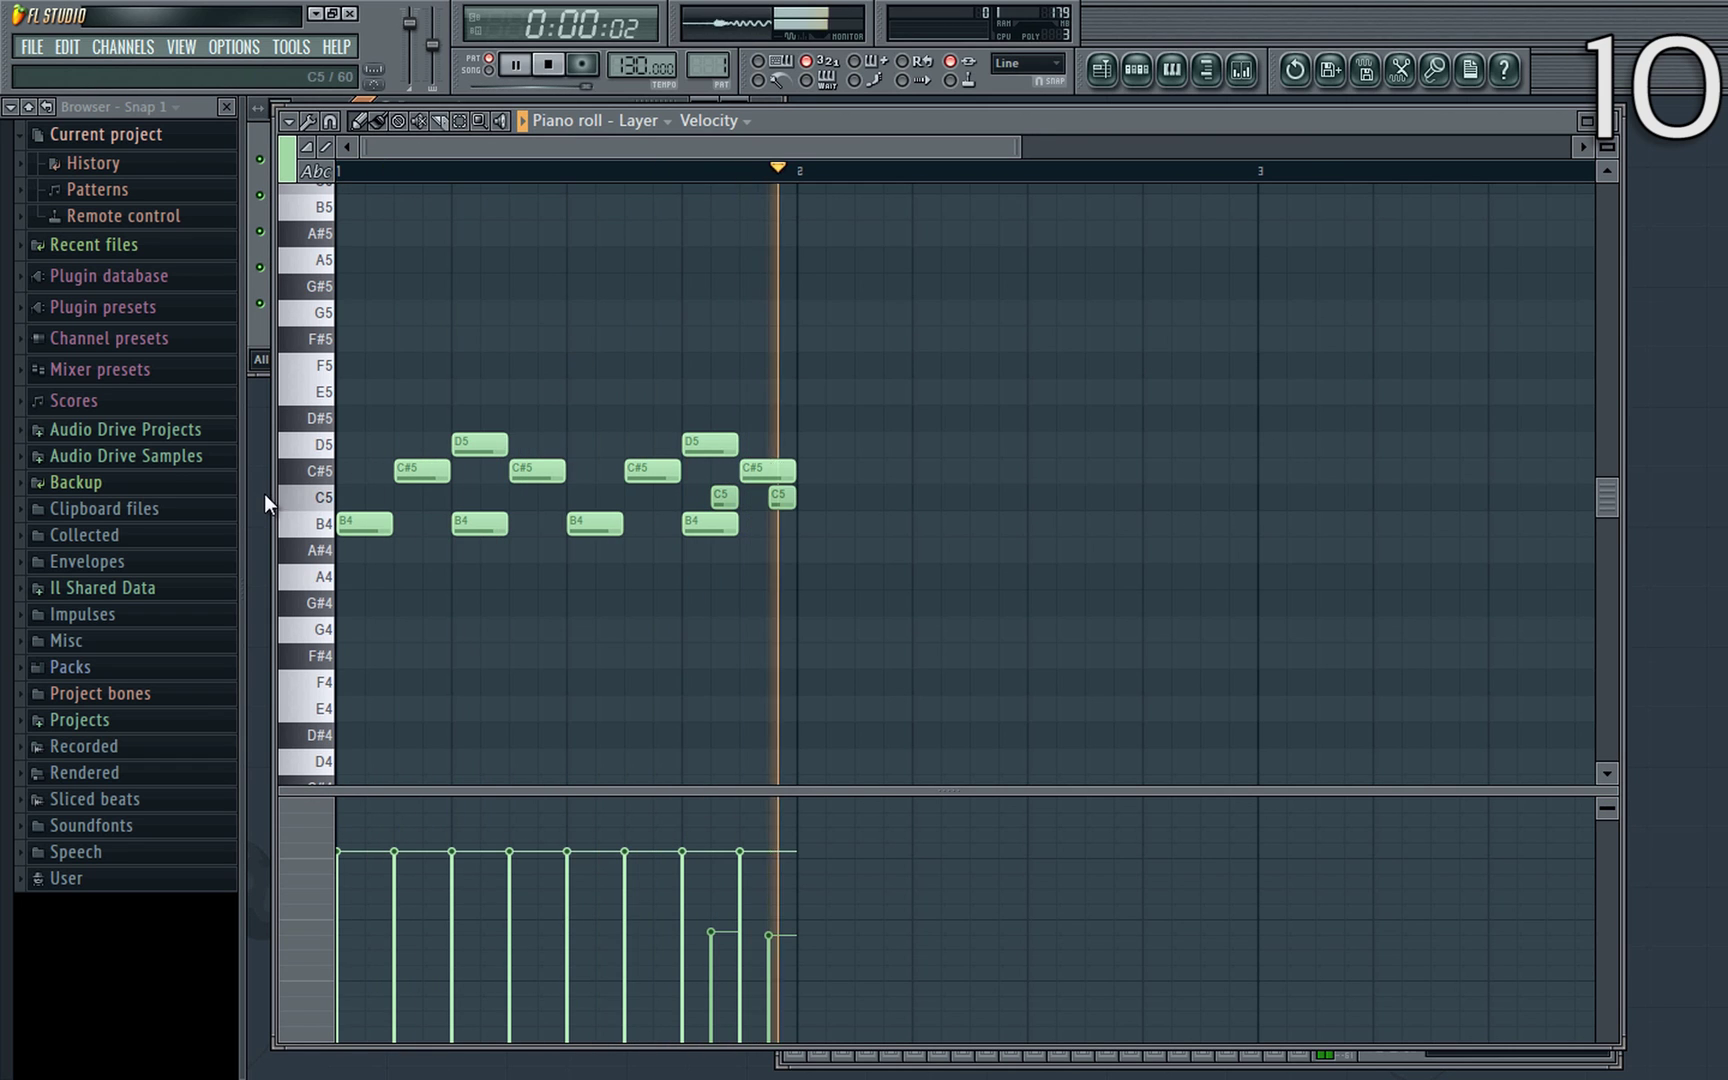
key(space)
click(321, 523)
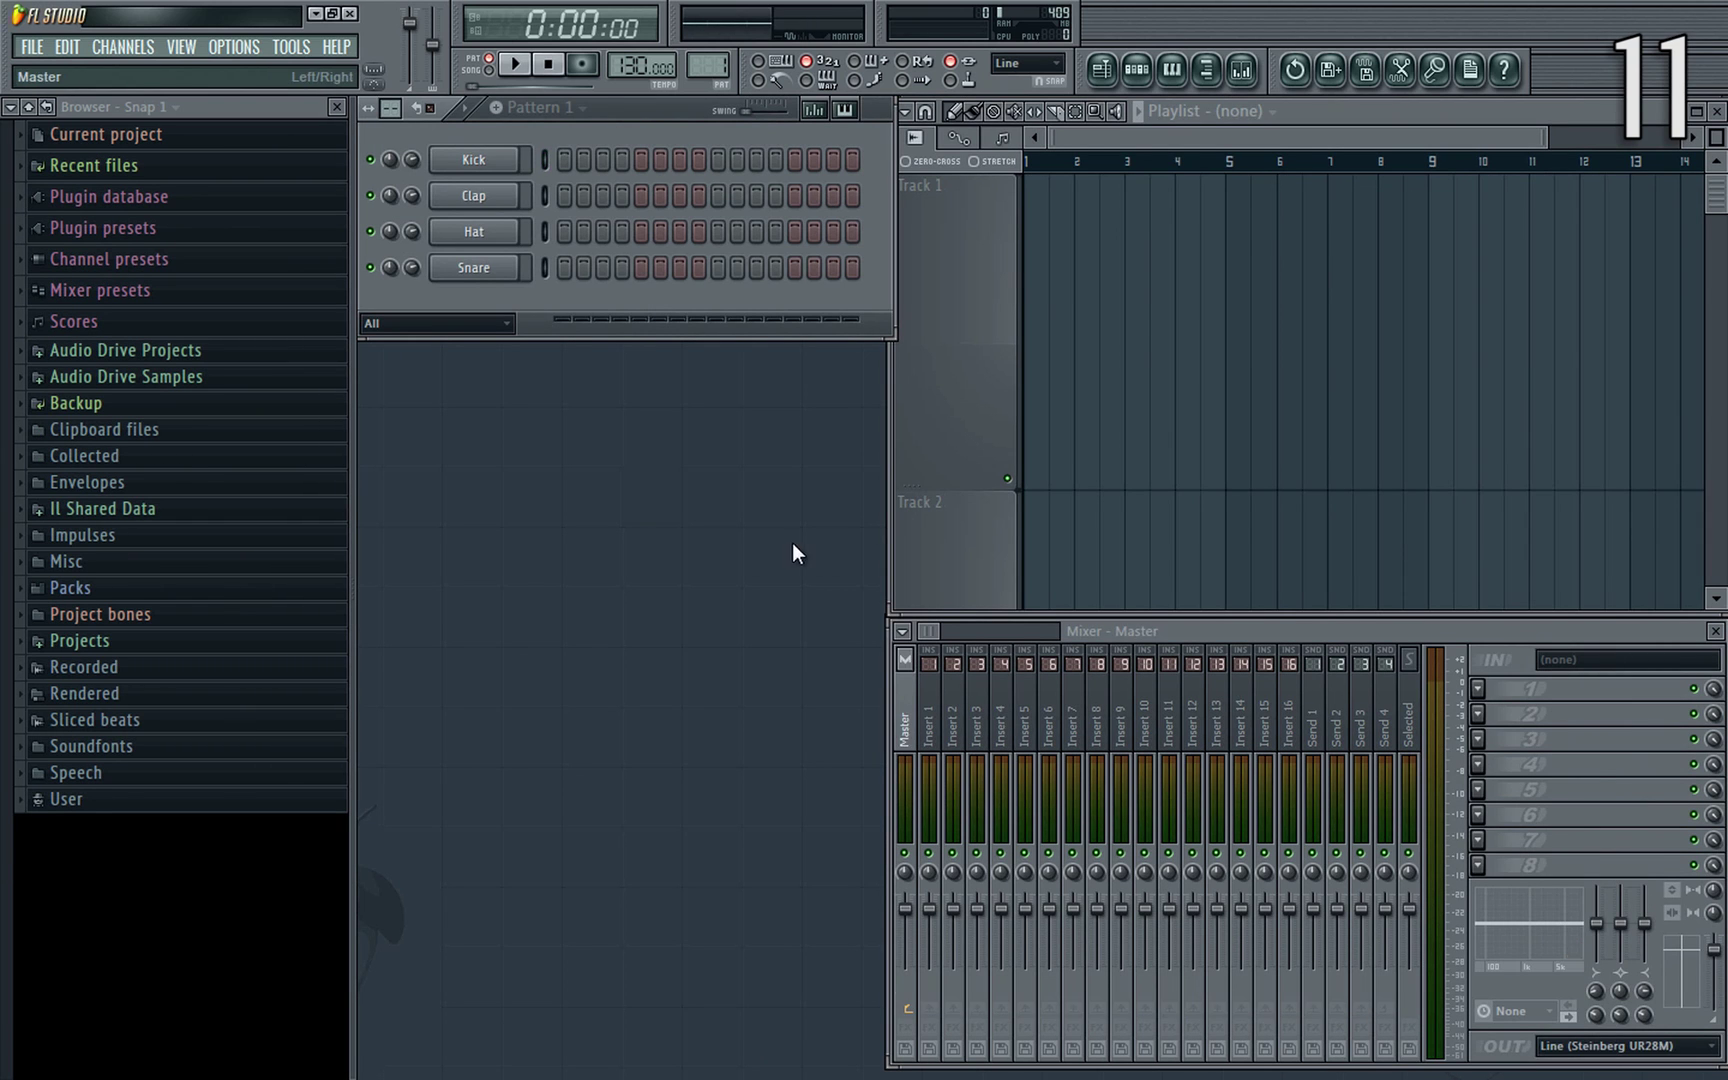
Drag a plugin from the F8 Plugin Picker into the channel rack, then open Plugin database's folder options.
key(F8)
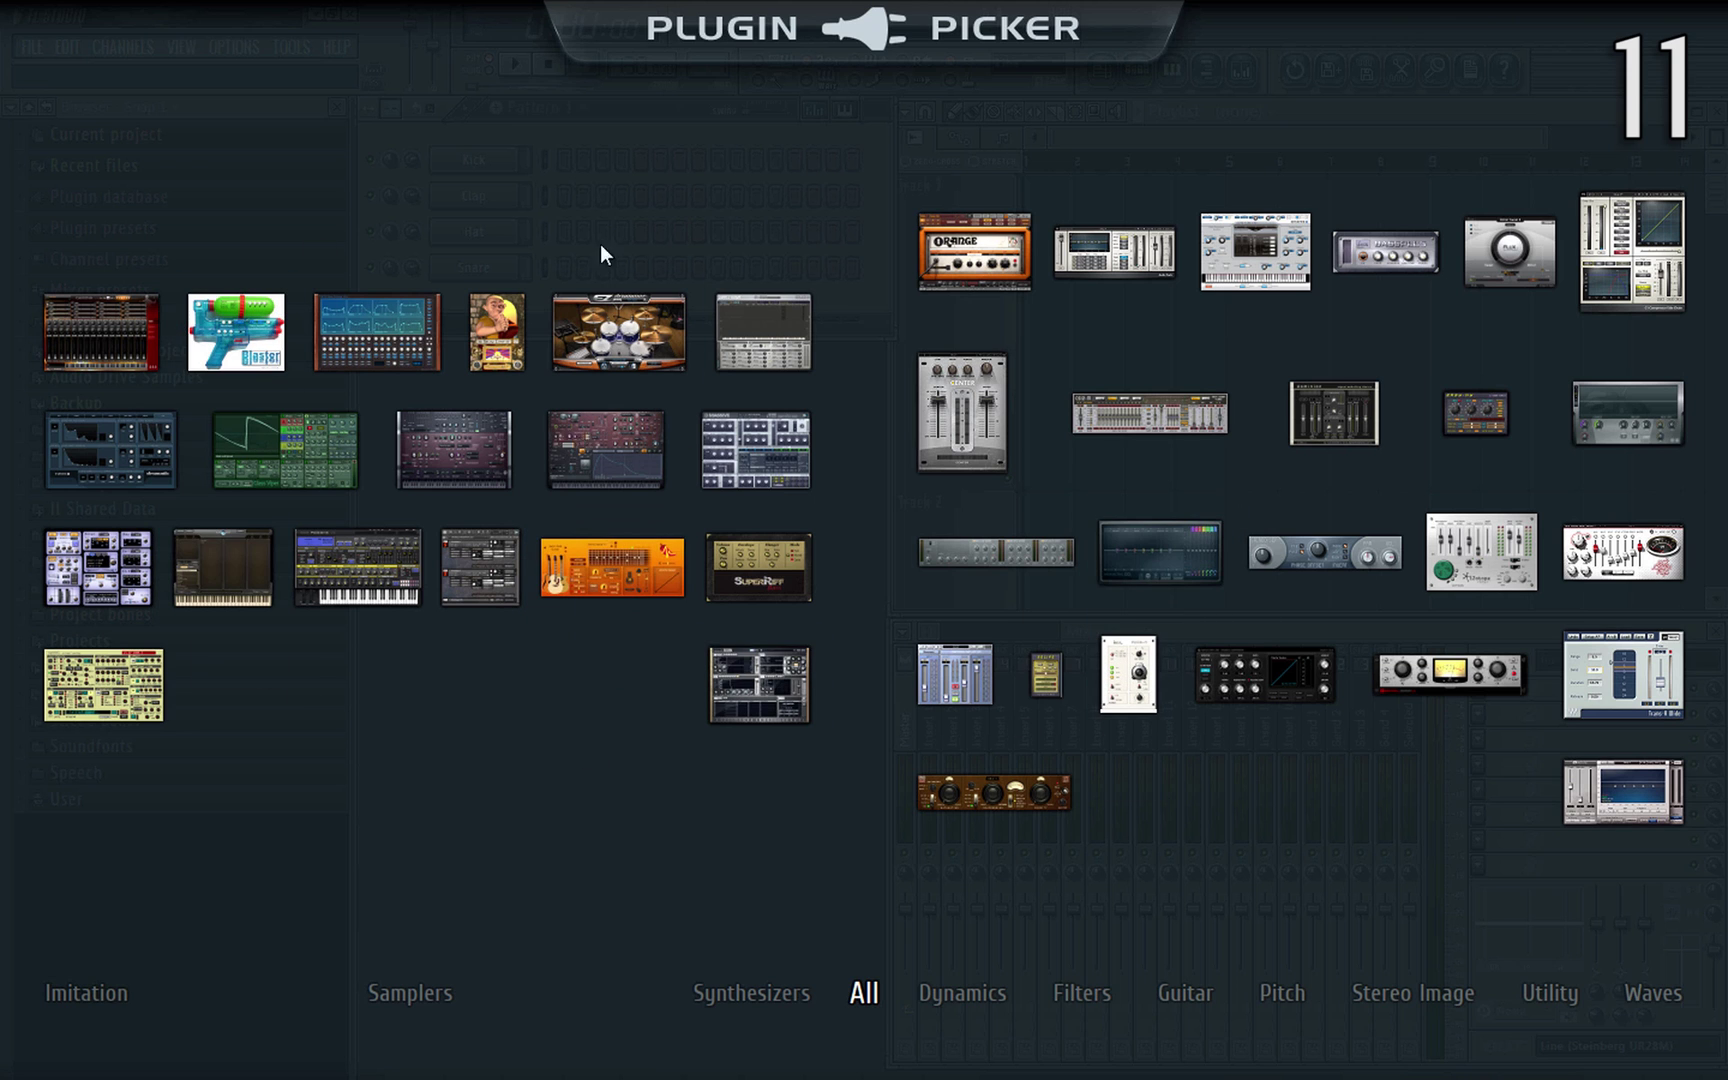
drag(763, 331, 483, 315)
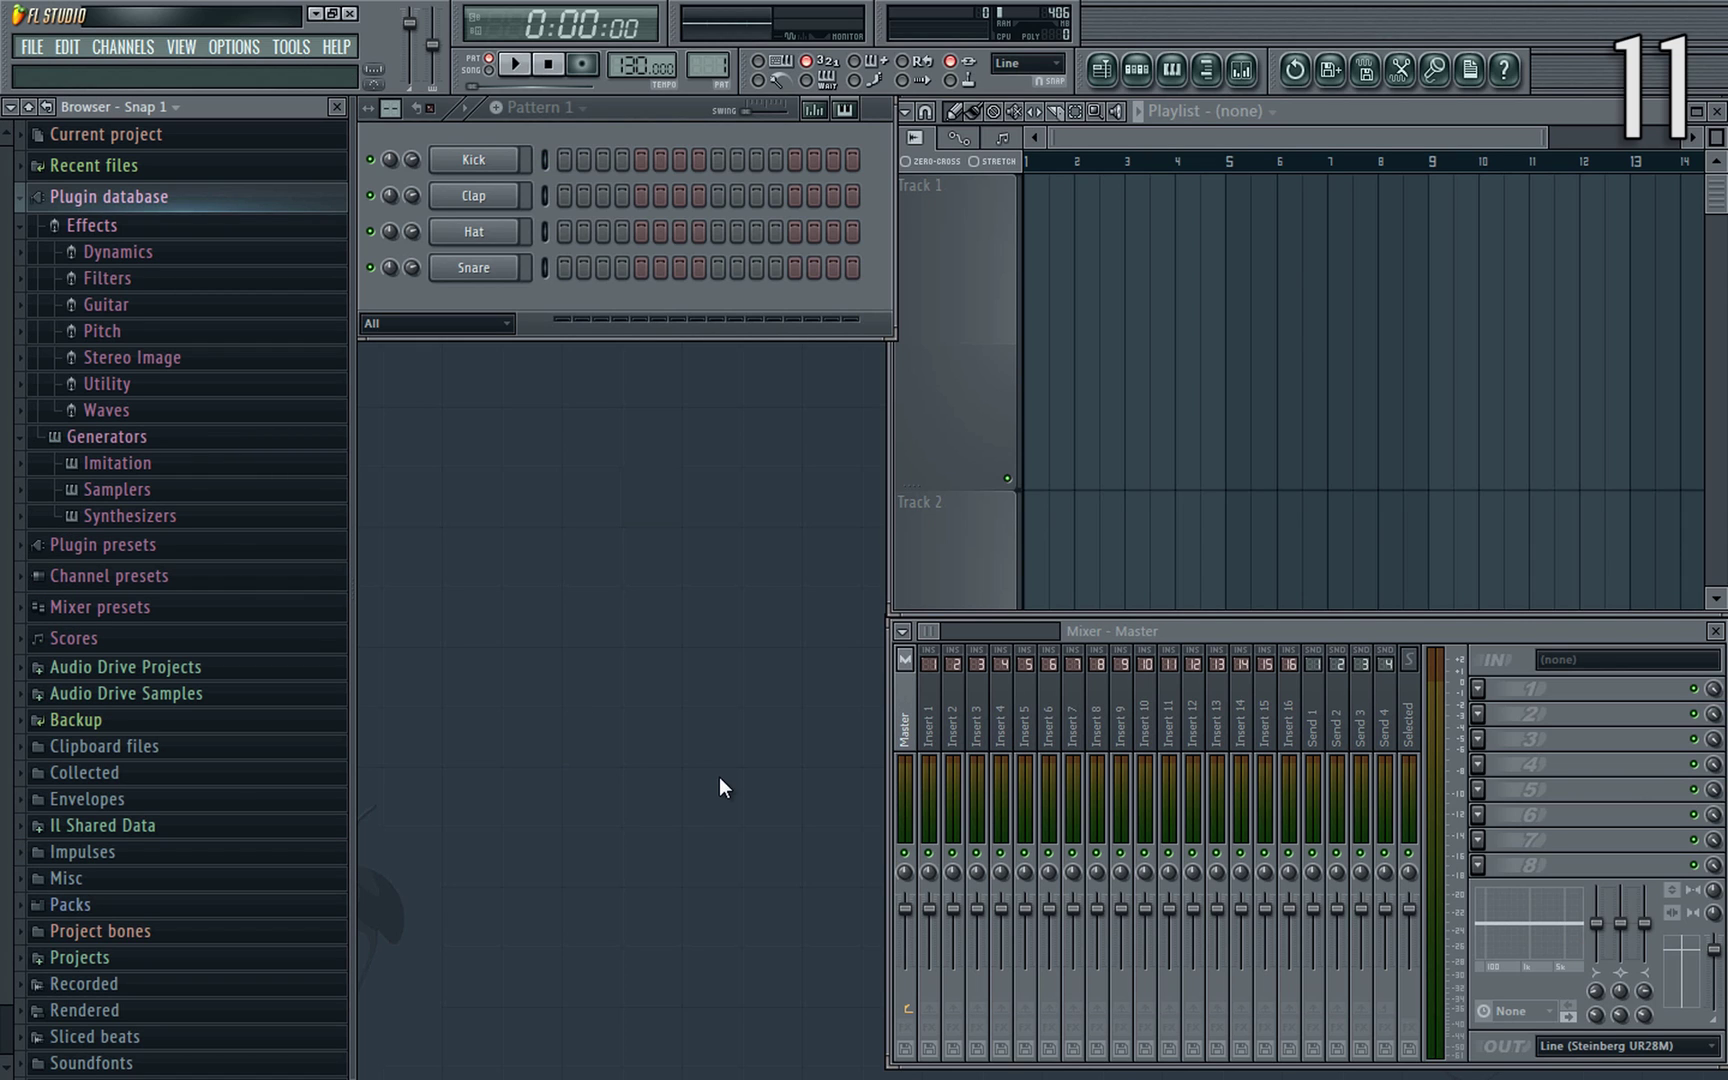
right_click(110, 192)
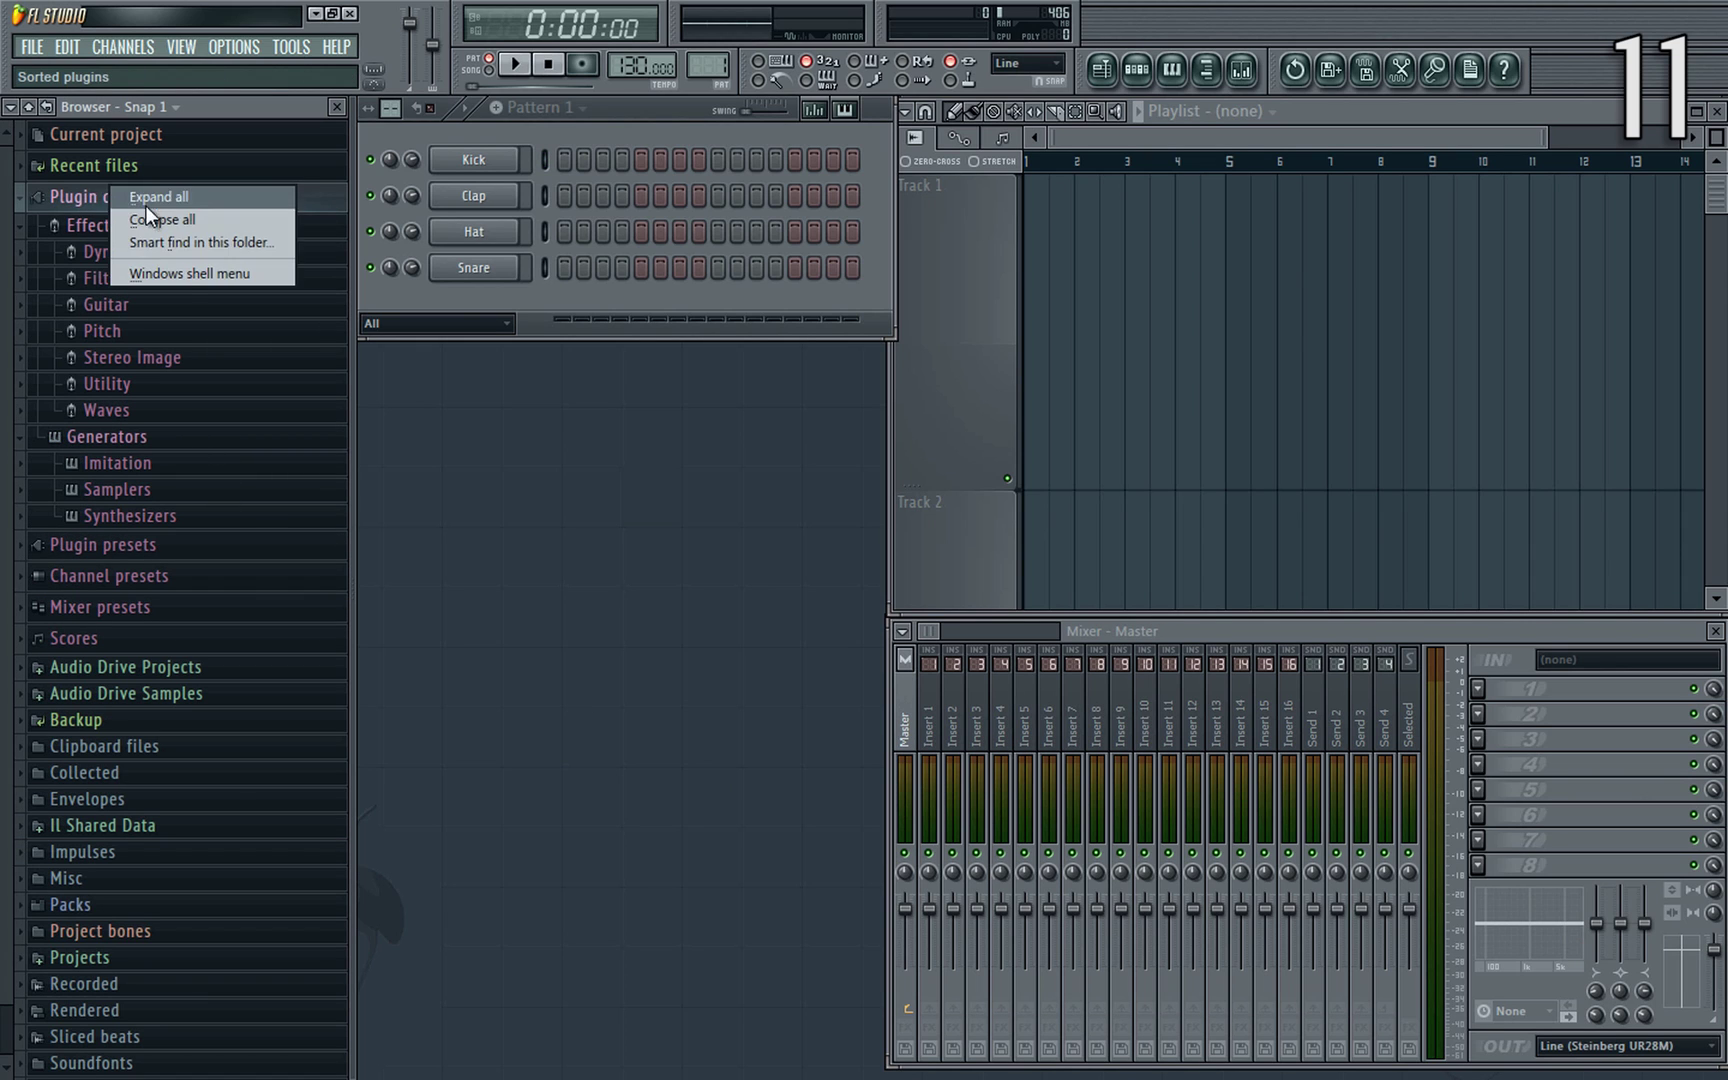
Open the Plugin database folder in Explorer and delete the two Guitar Rig 4 files.
click(180, 273)
click(342, 290)
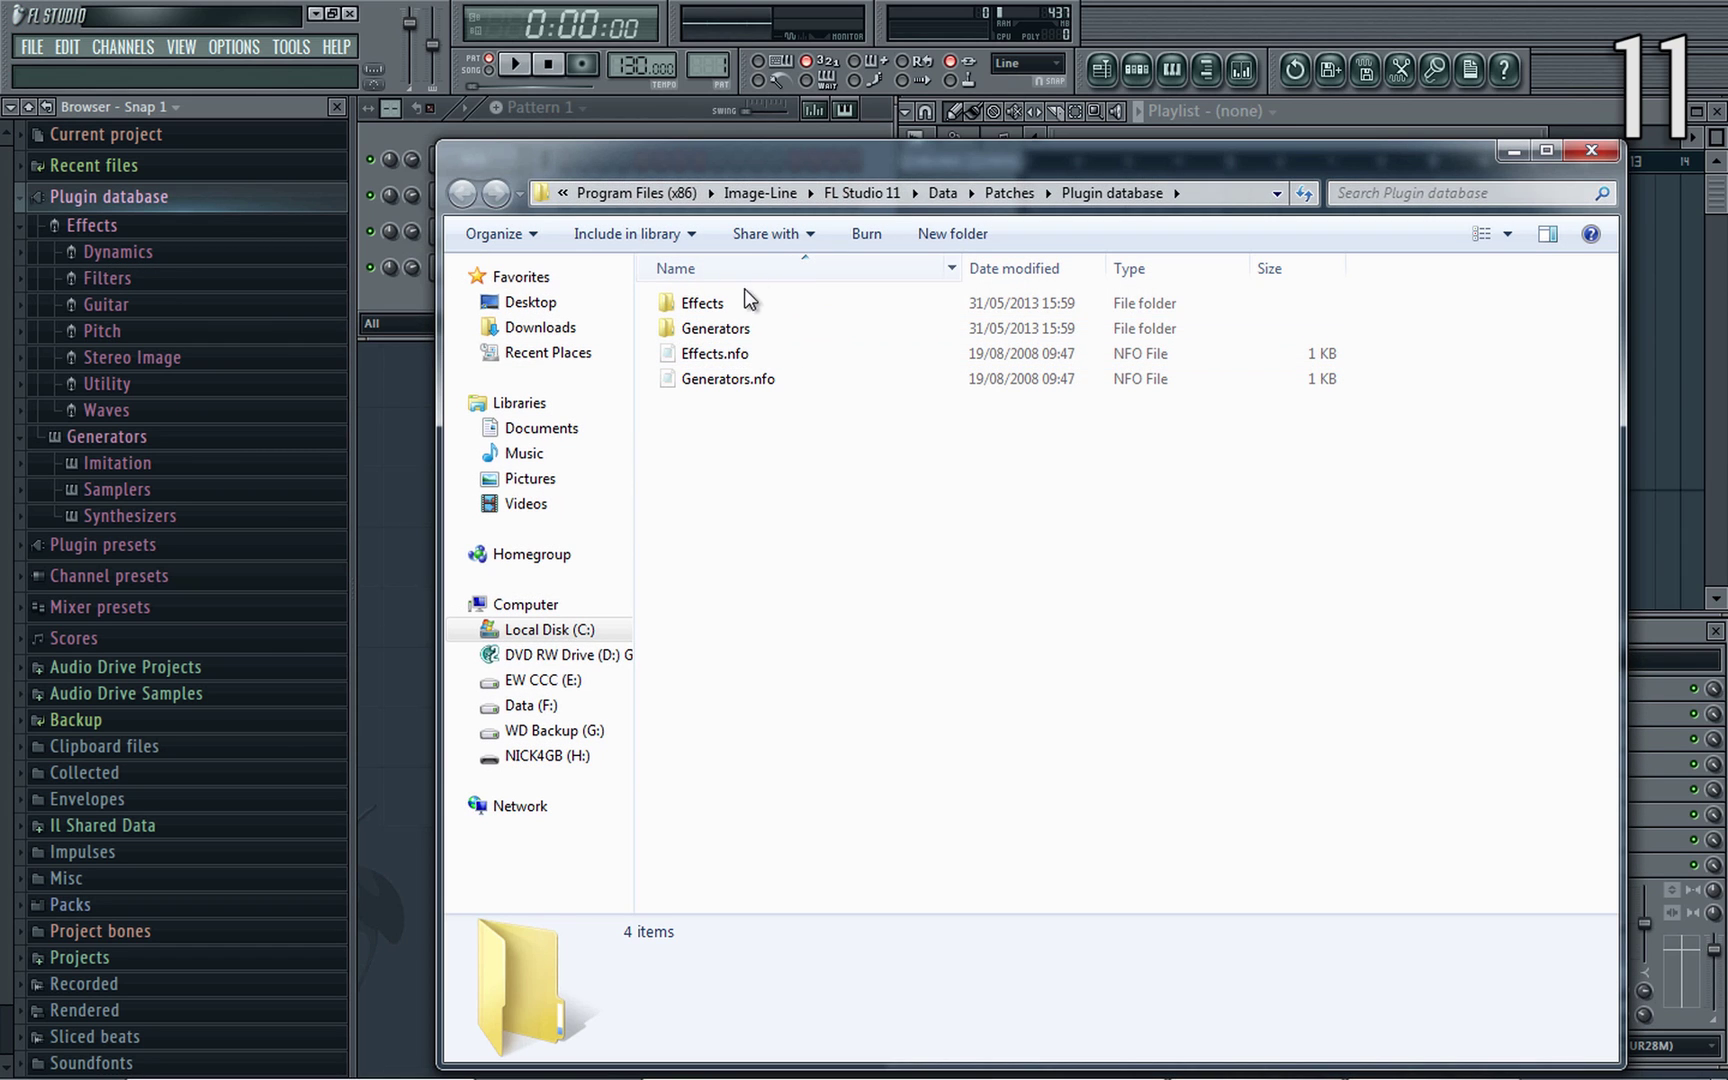
drag(918, 475, 730, 381)
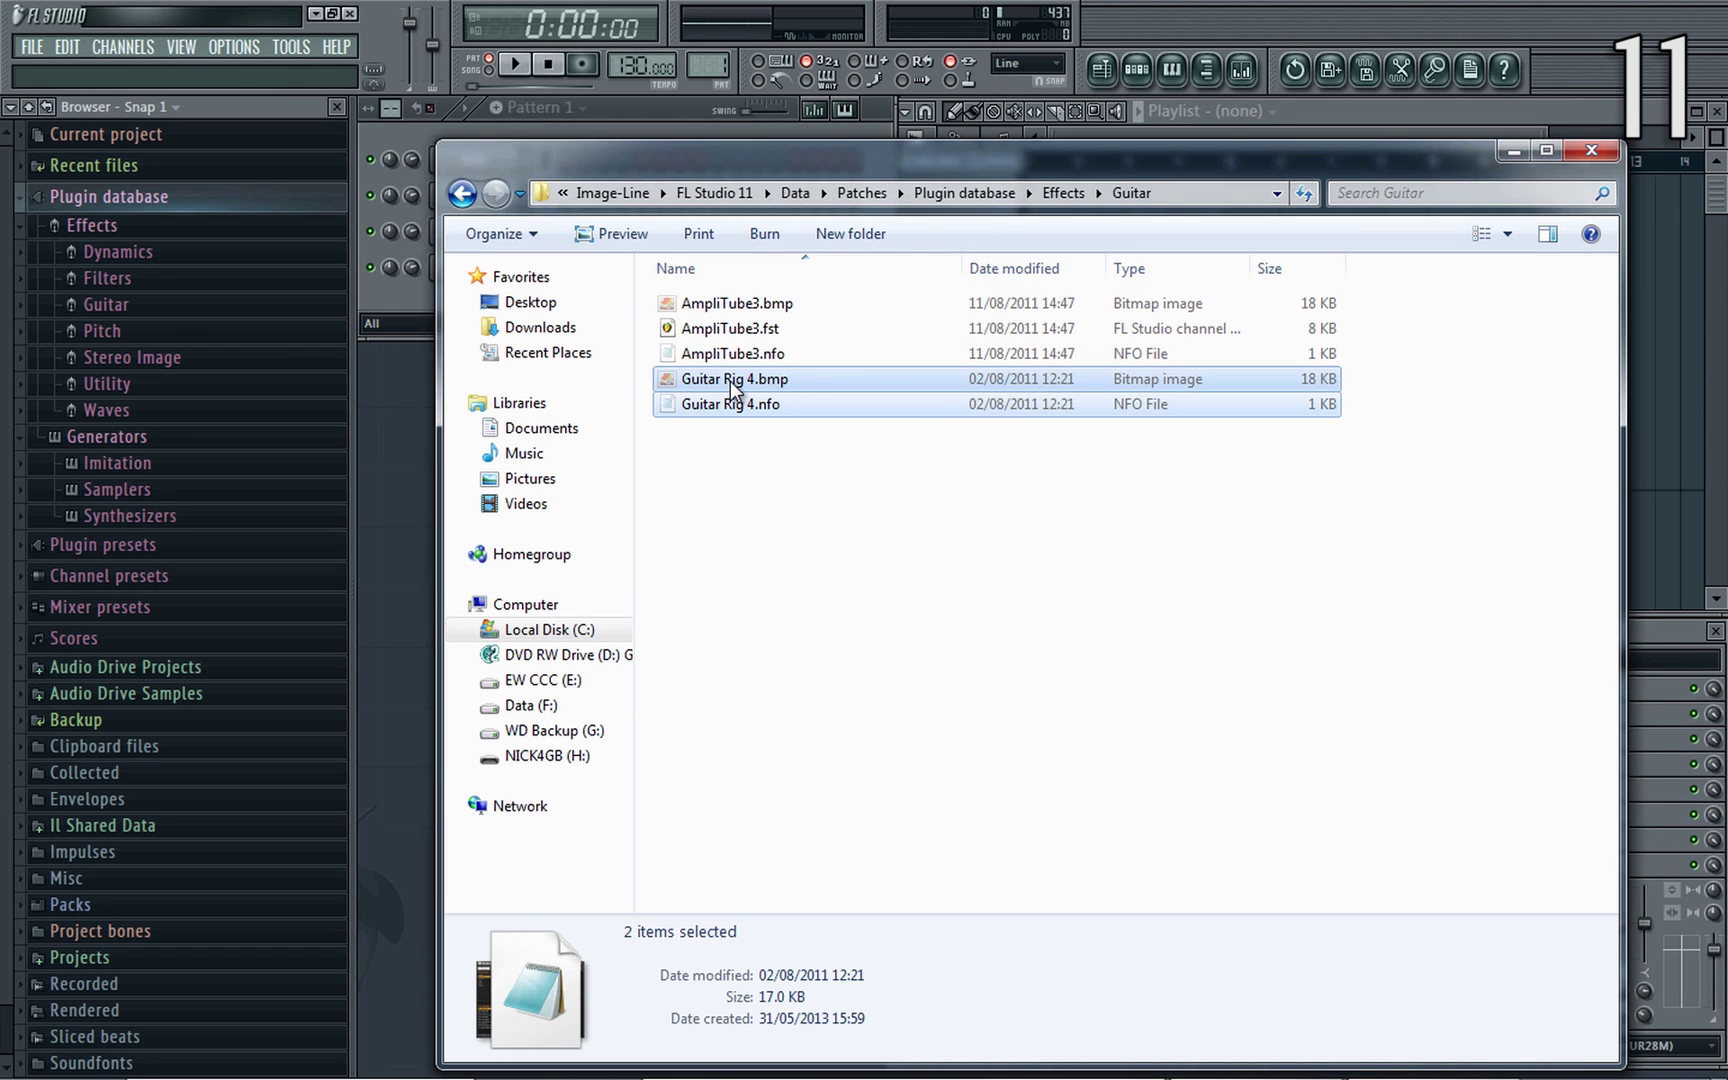
key(Delete)
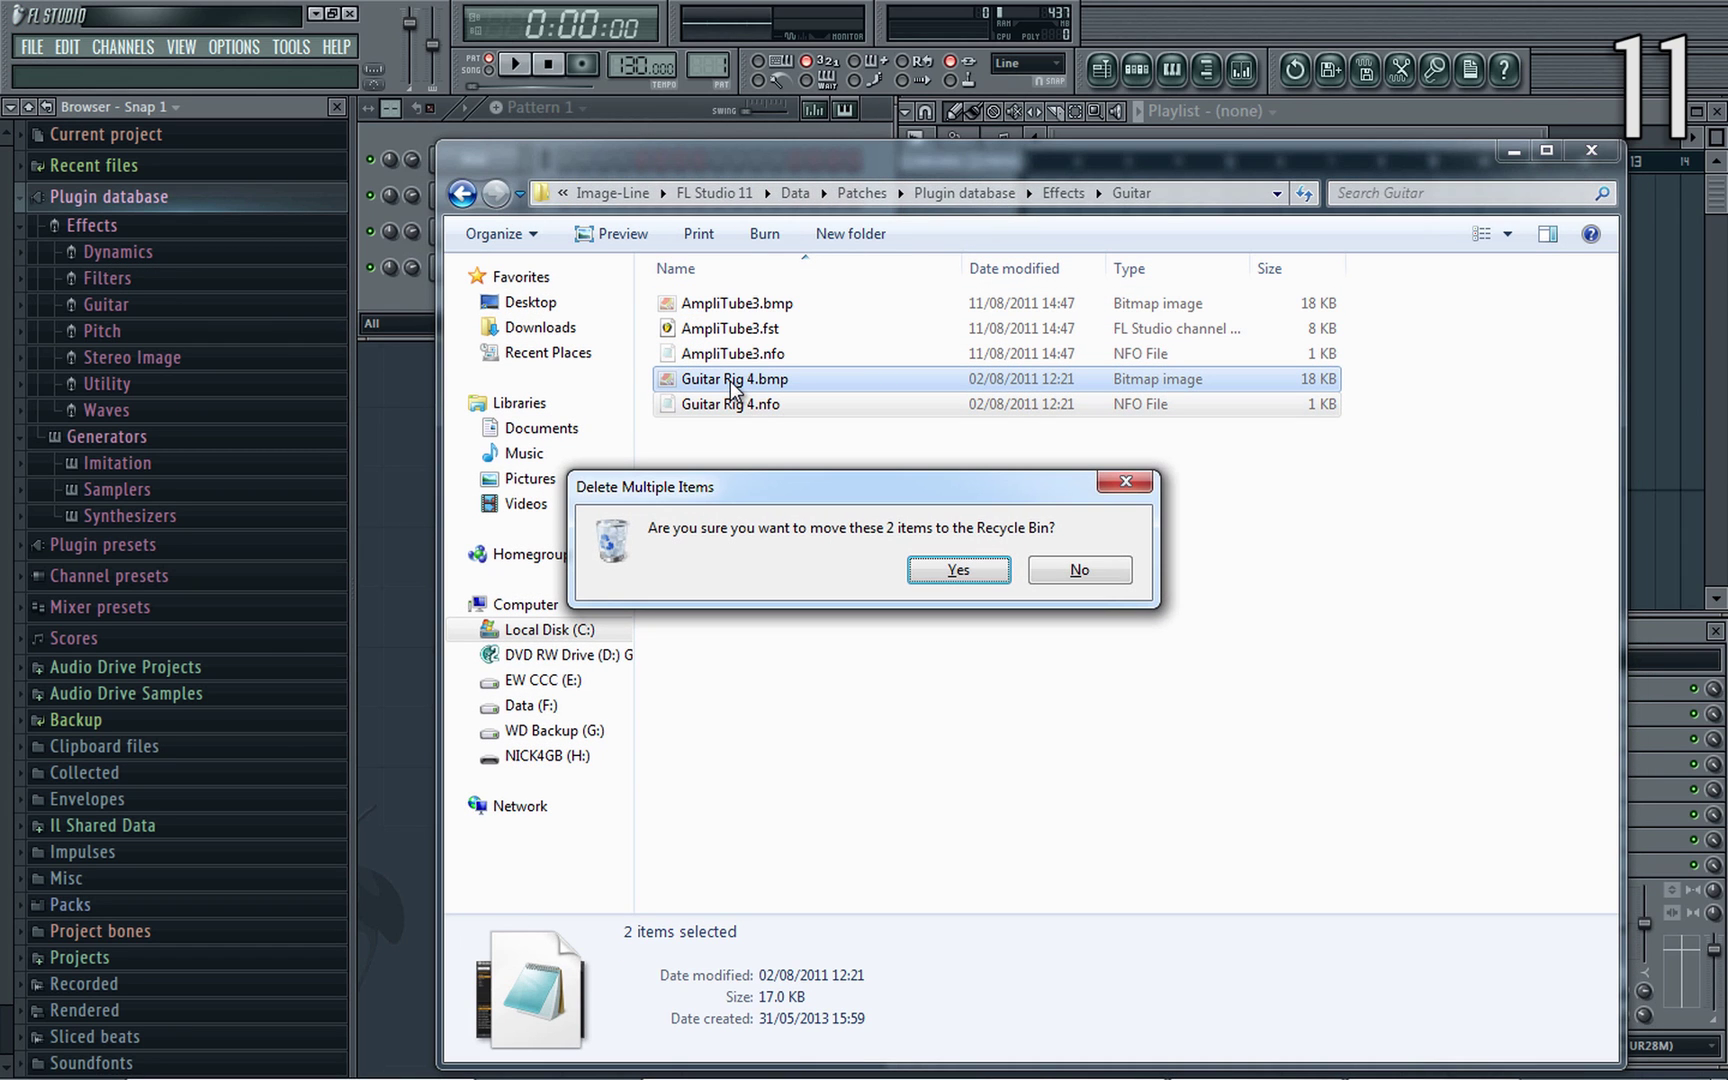
click(1079, 569)
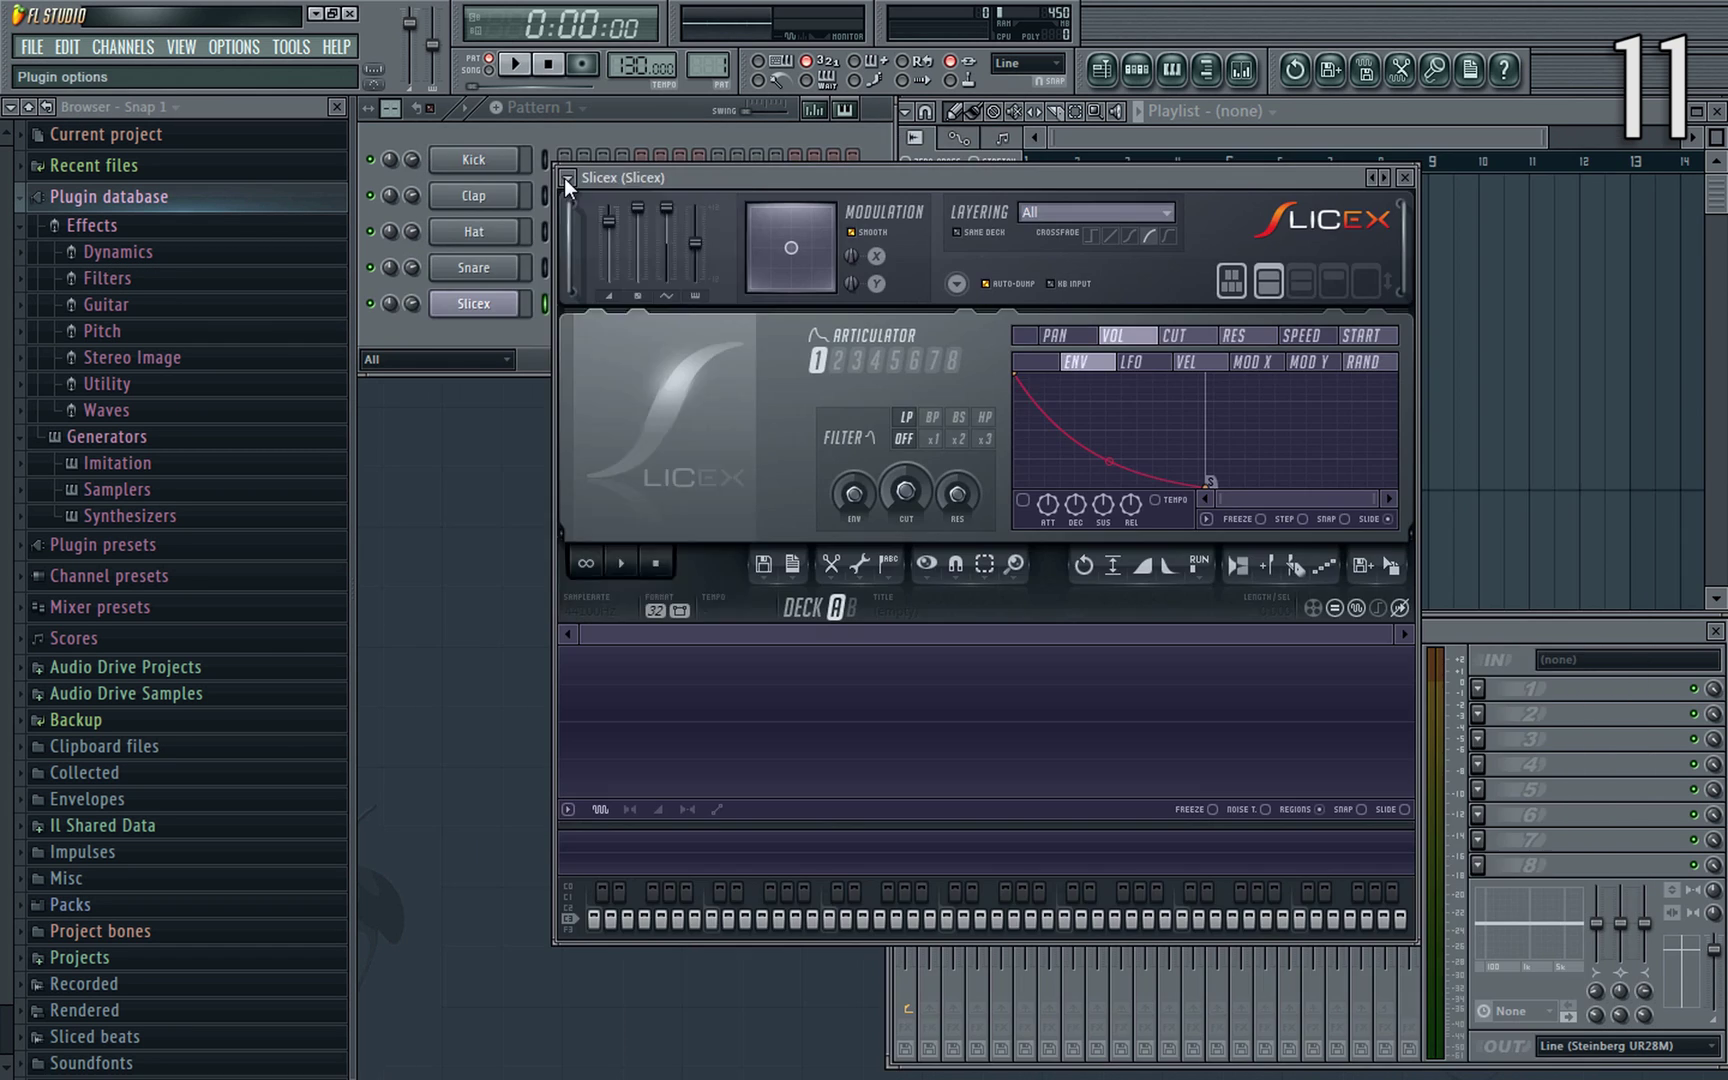
Add Slicex to the plugin database under Generators > Samplers and close its window.
click(567, 177)
click(720, 307)
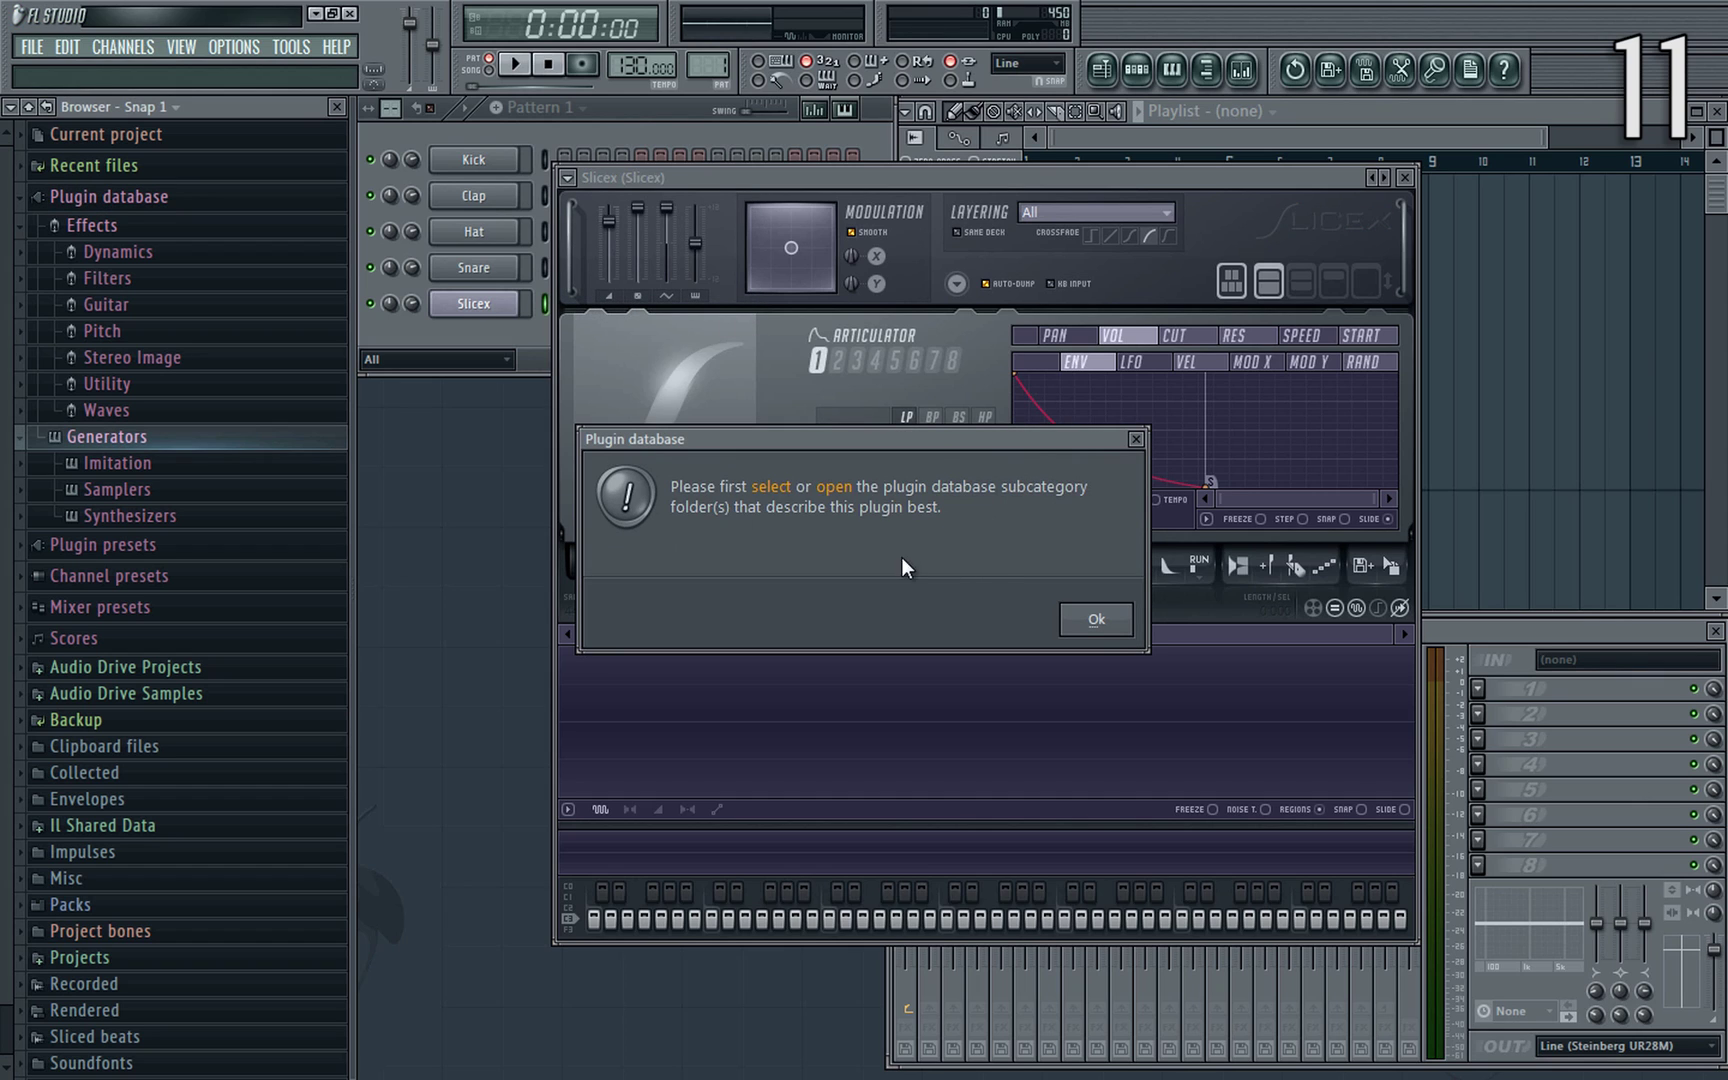
click(1095, 622)
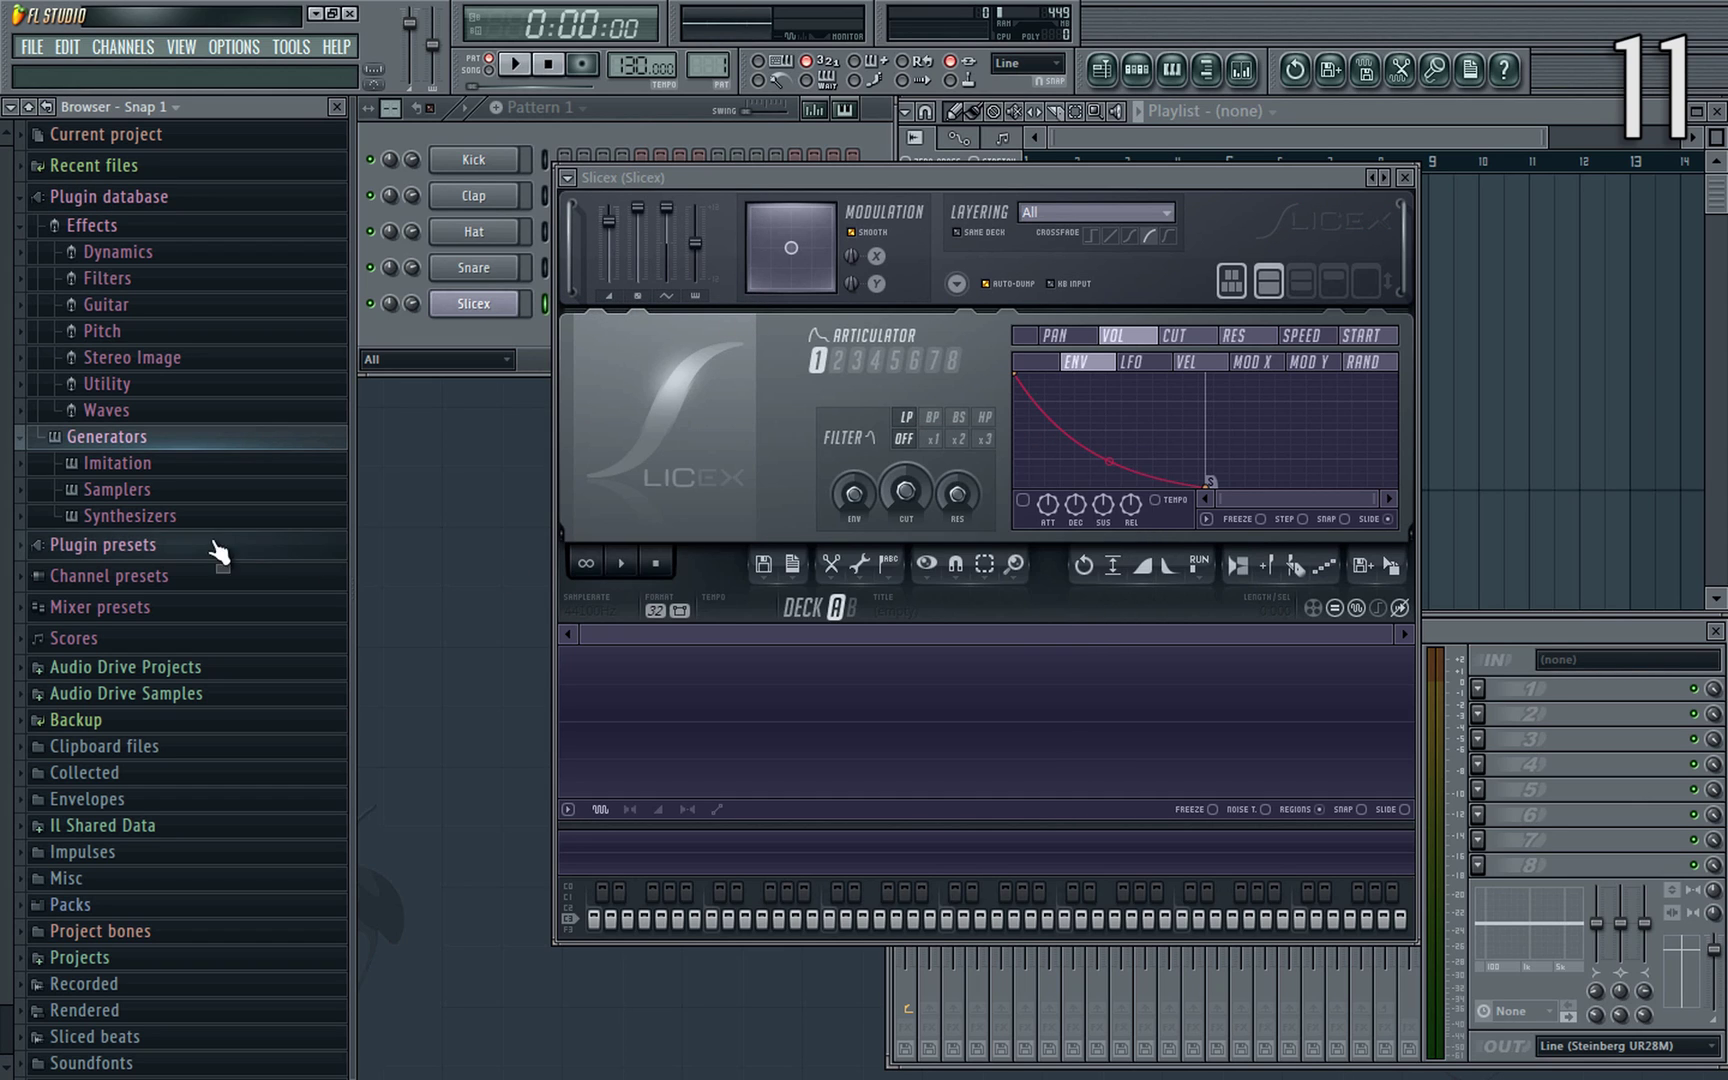
click(120, 489)
click(568, 179)
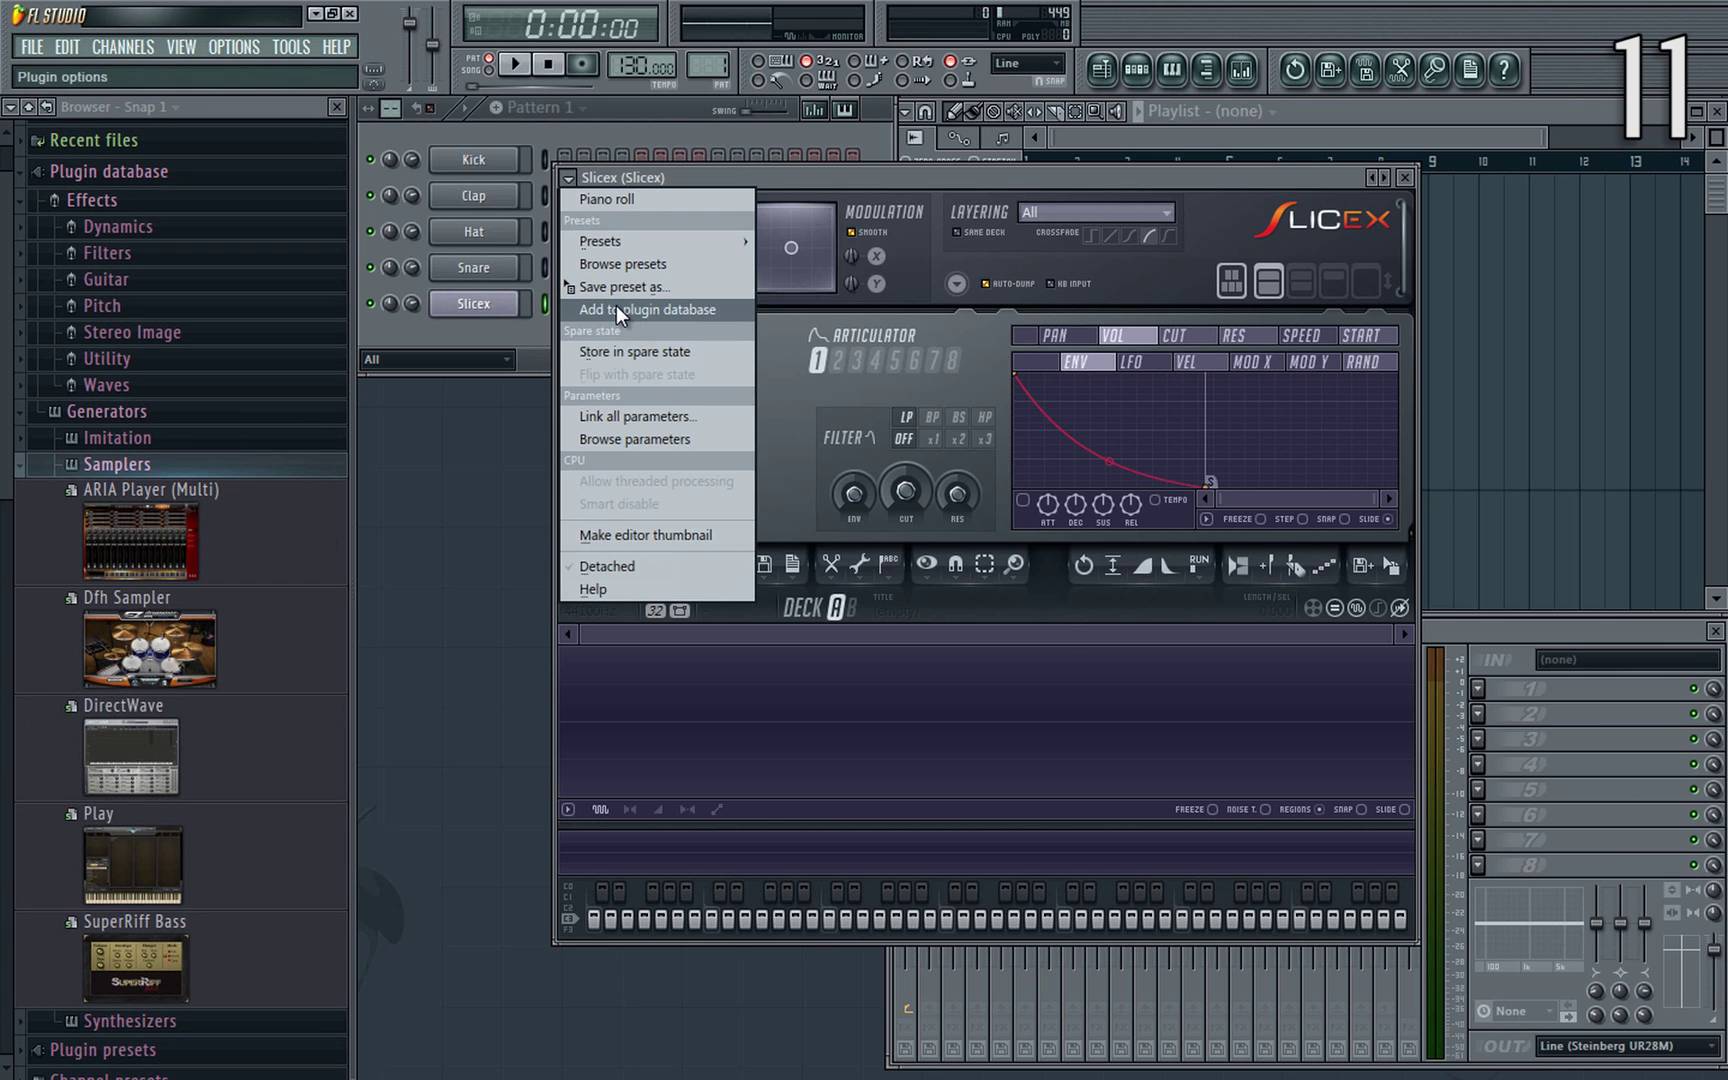
click(616, 305)
click(934, 630)
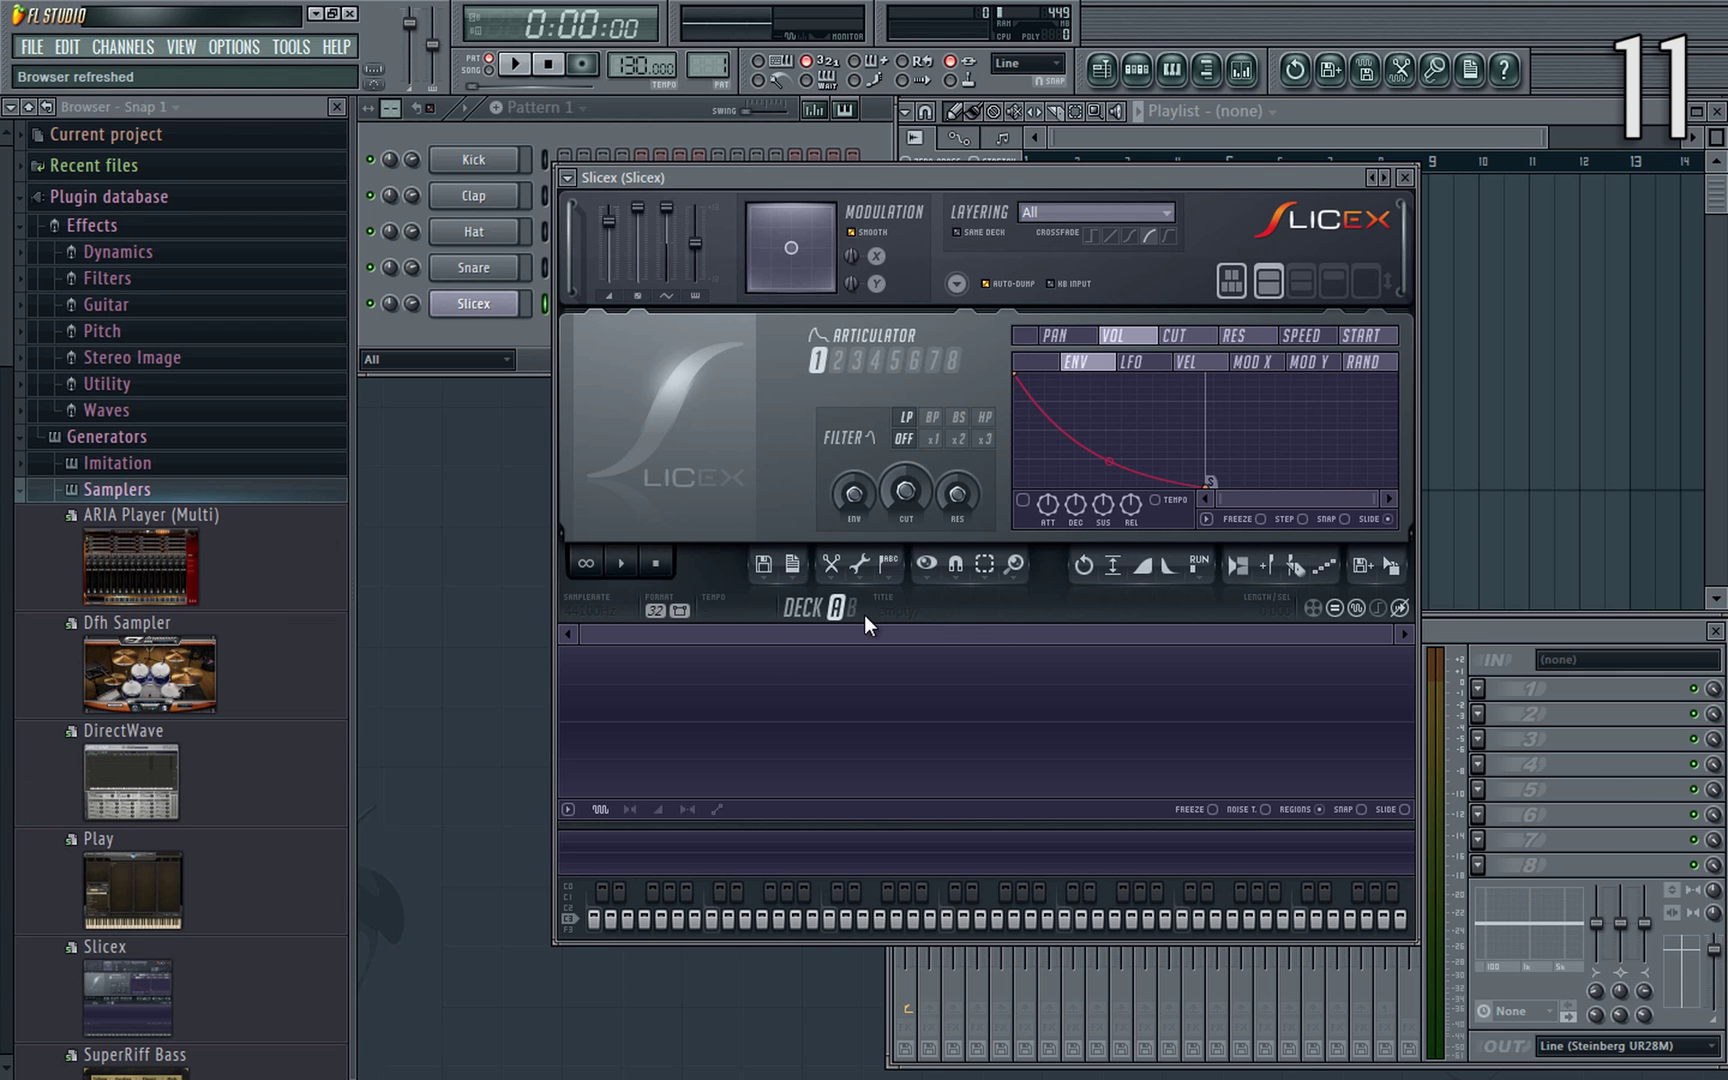
click(1405, 177)
key(F8)
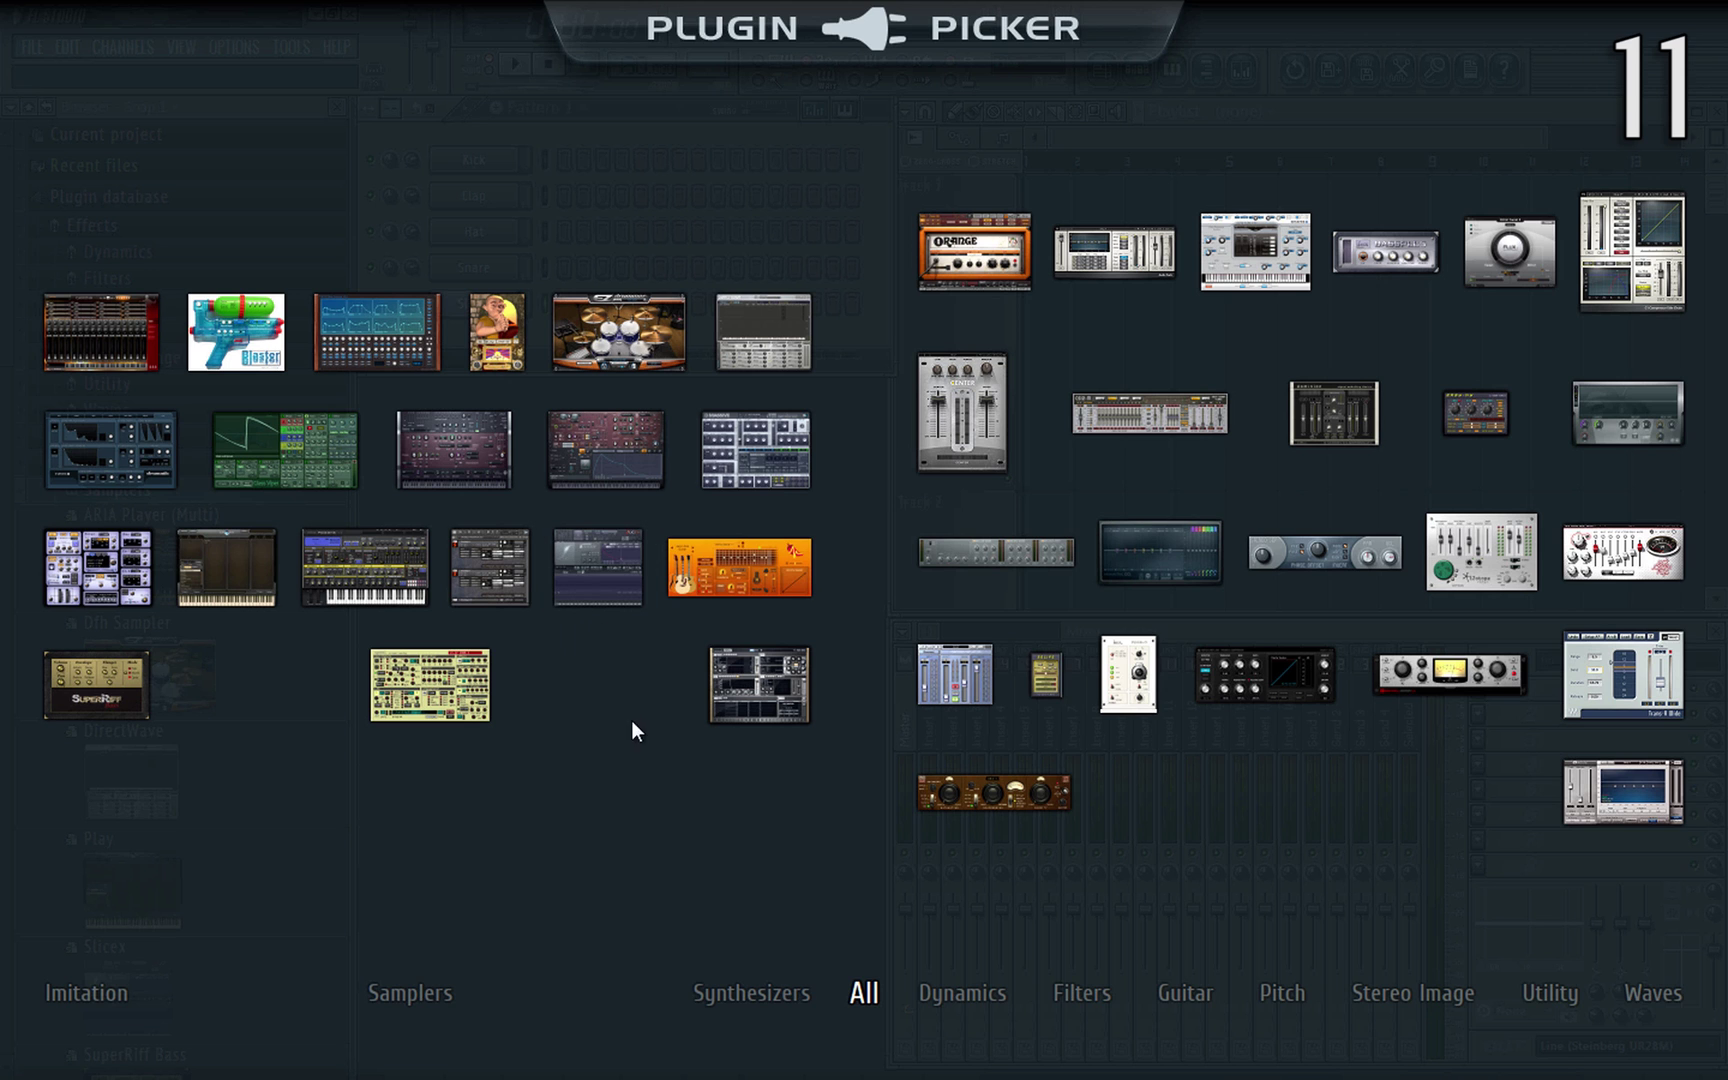
Collapse the browser tree, then search the Plugin Picker for 'harmor' and then 'aria'.
key(F8)
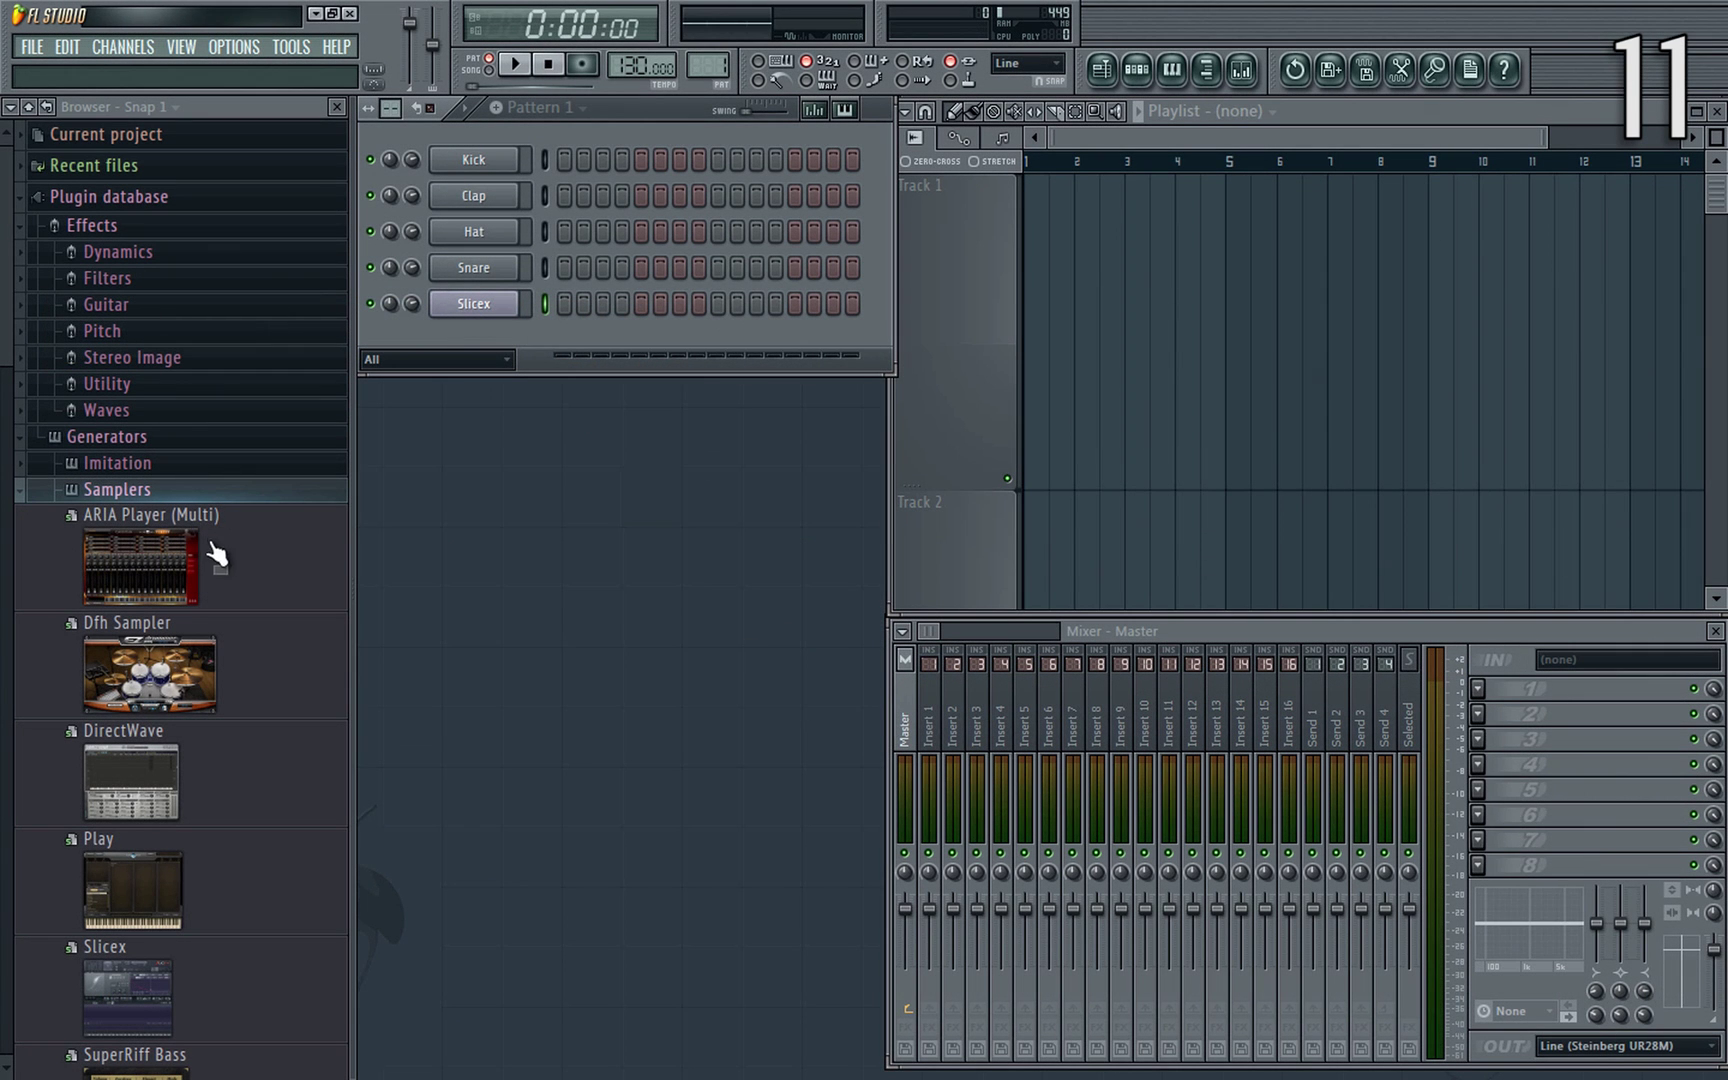
click(28, 106)
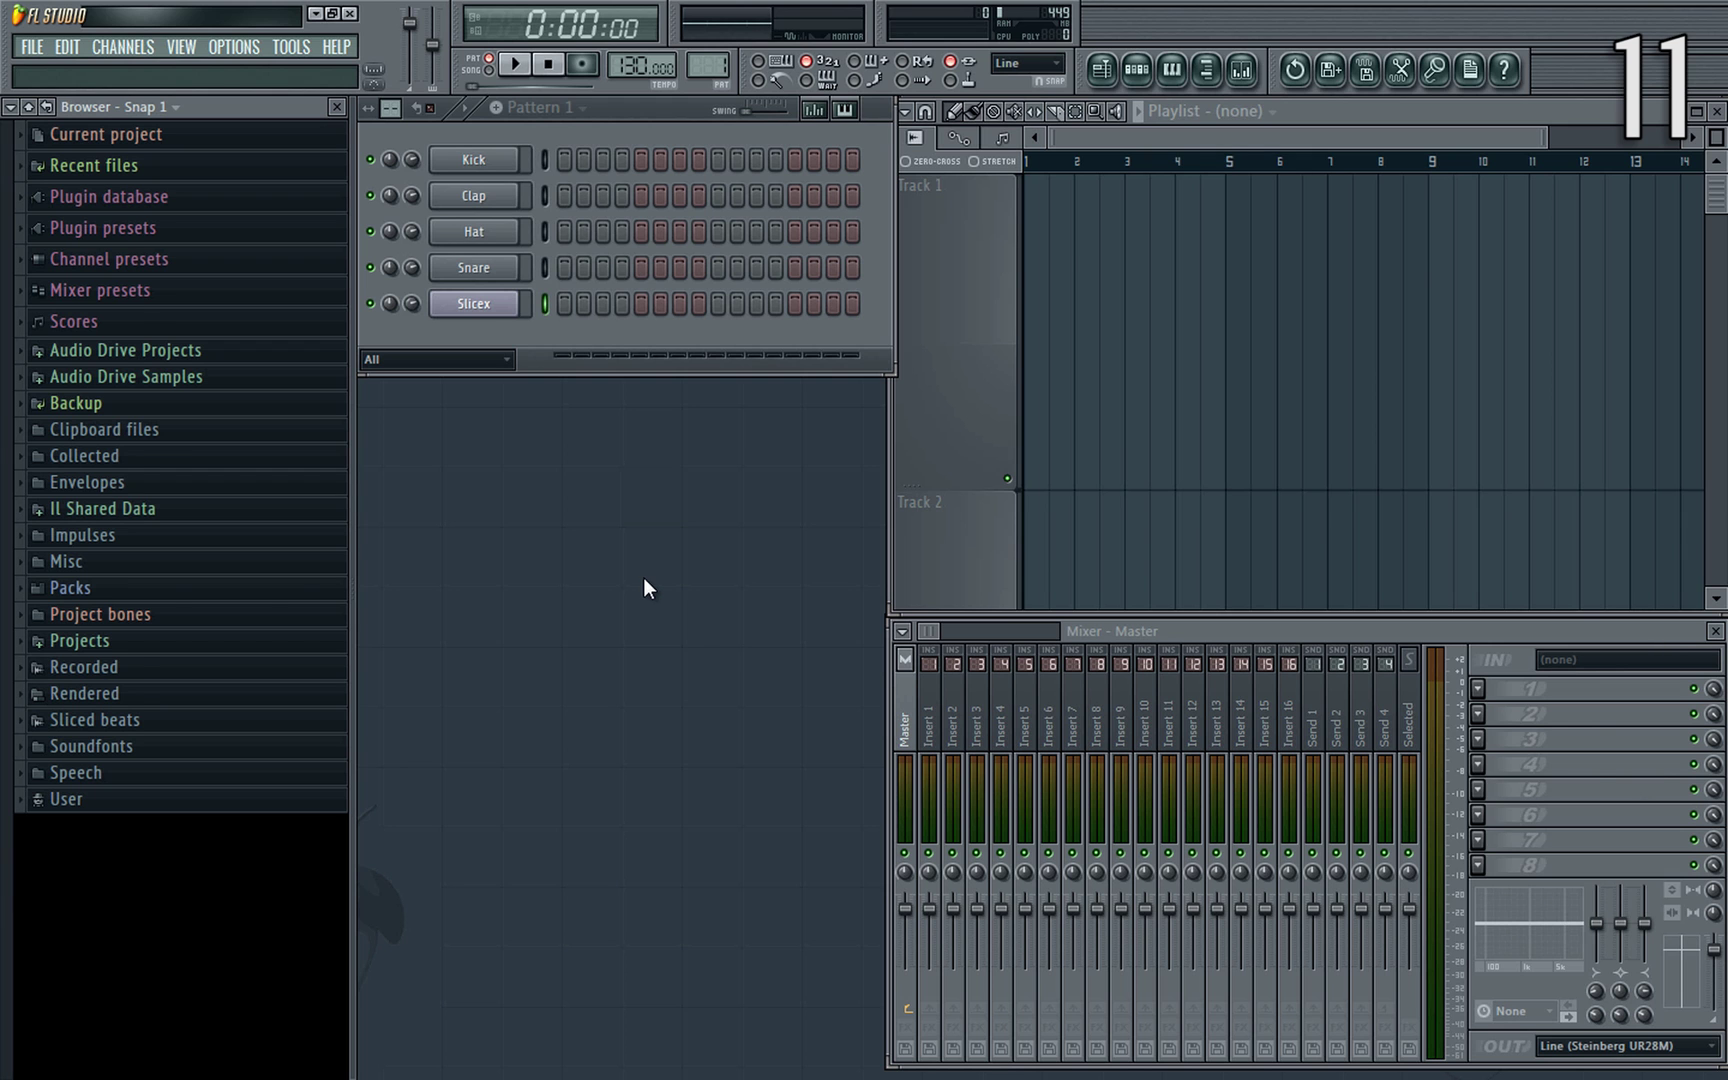
key(F8)
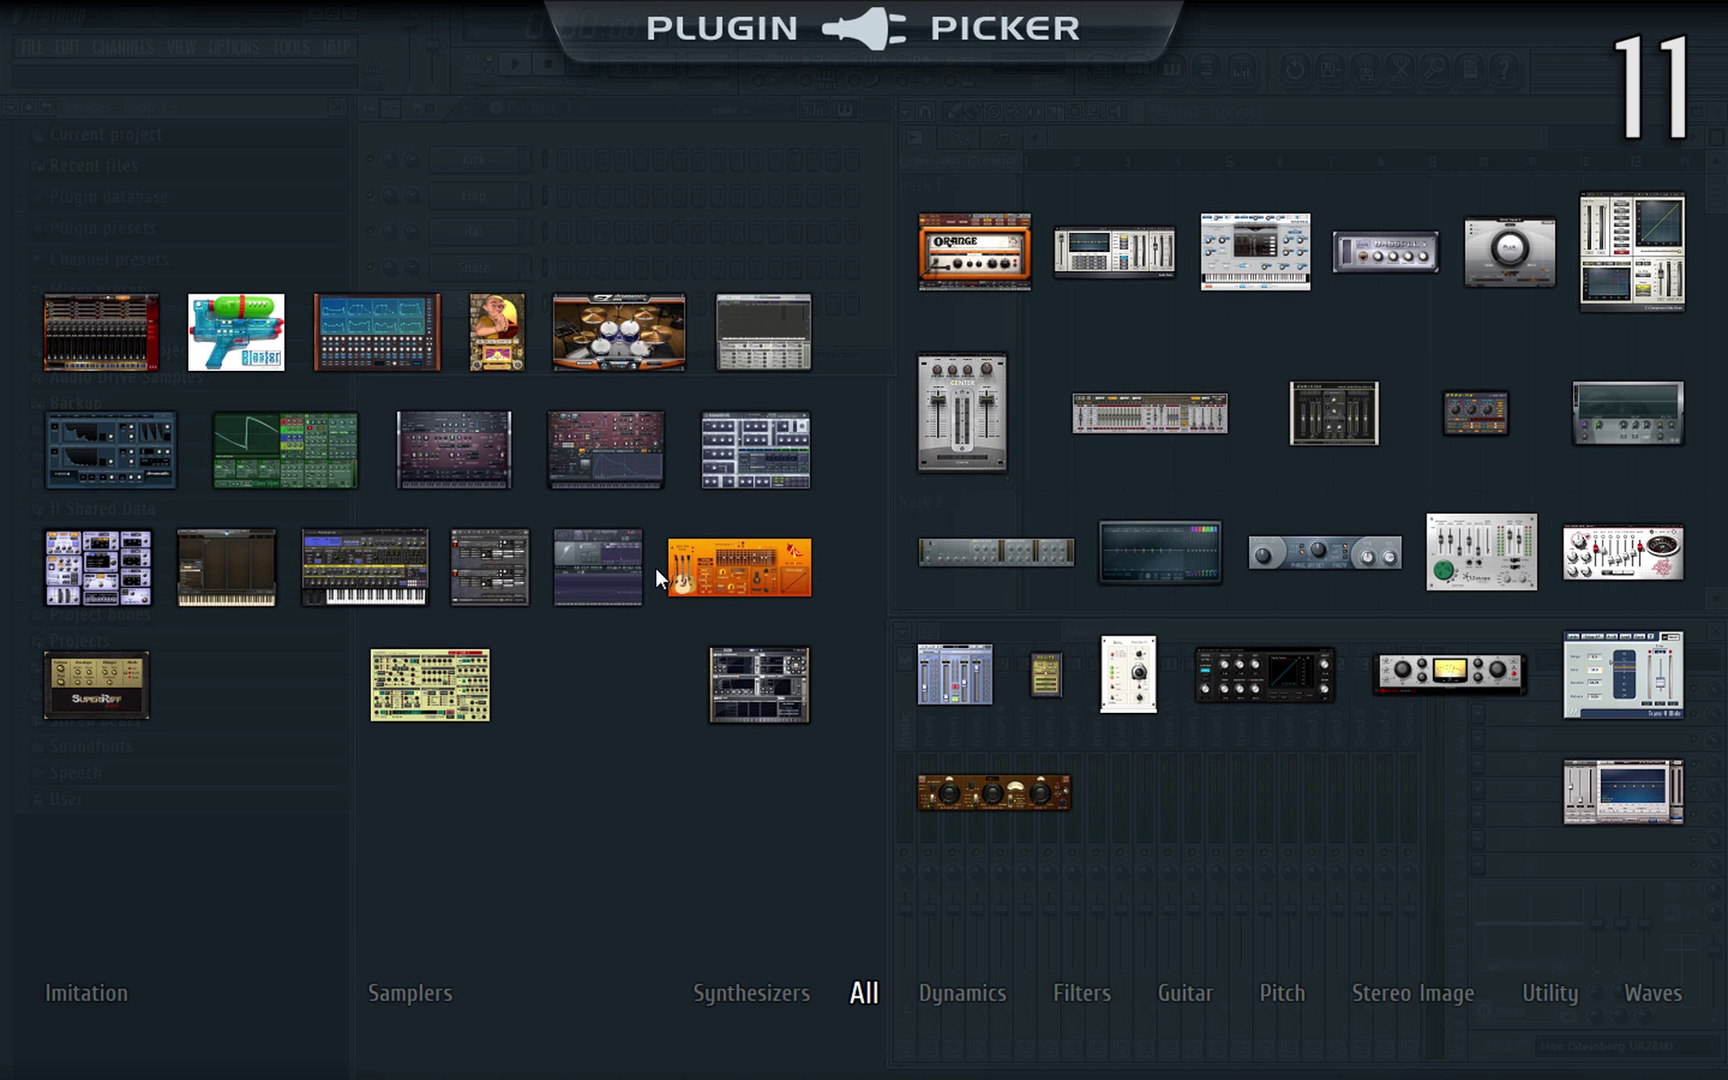
text(harmor)
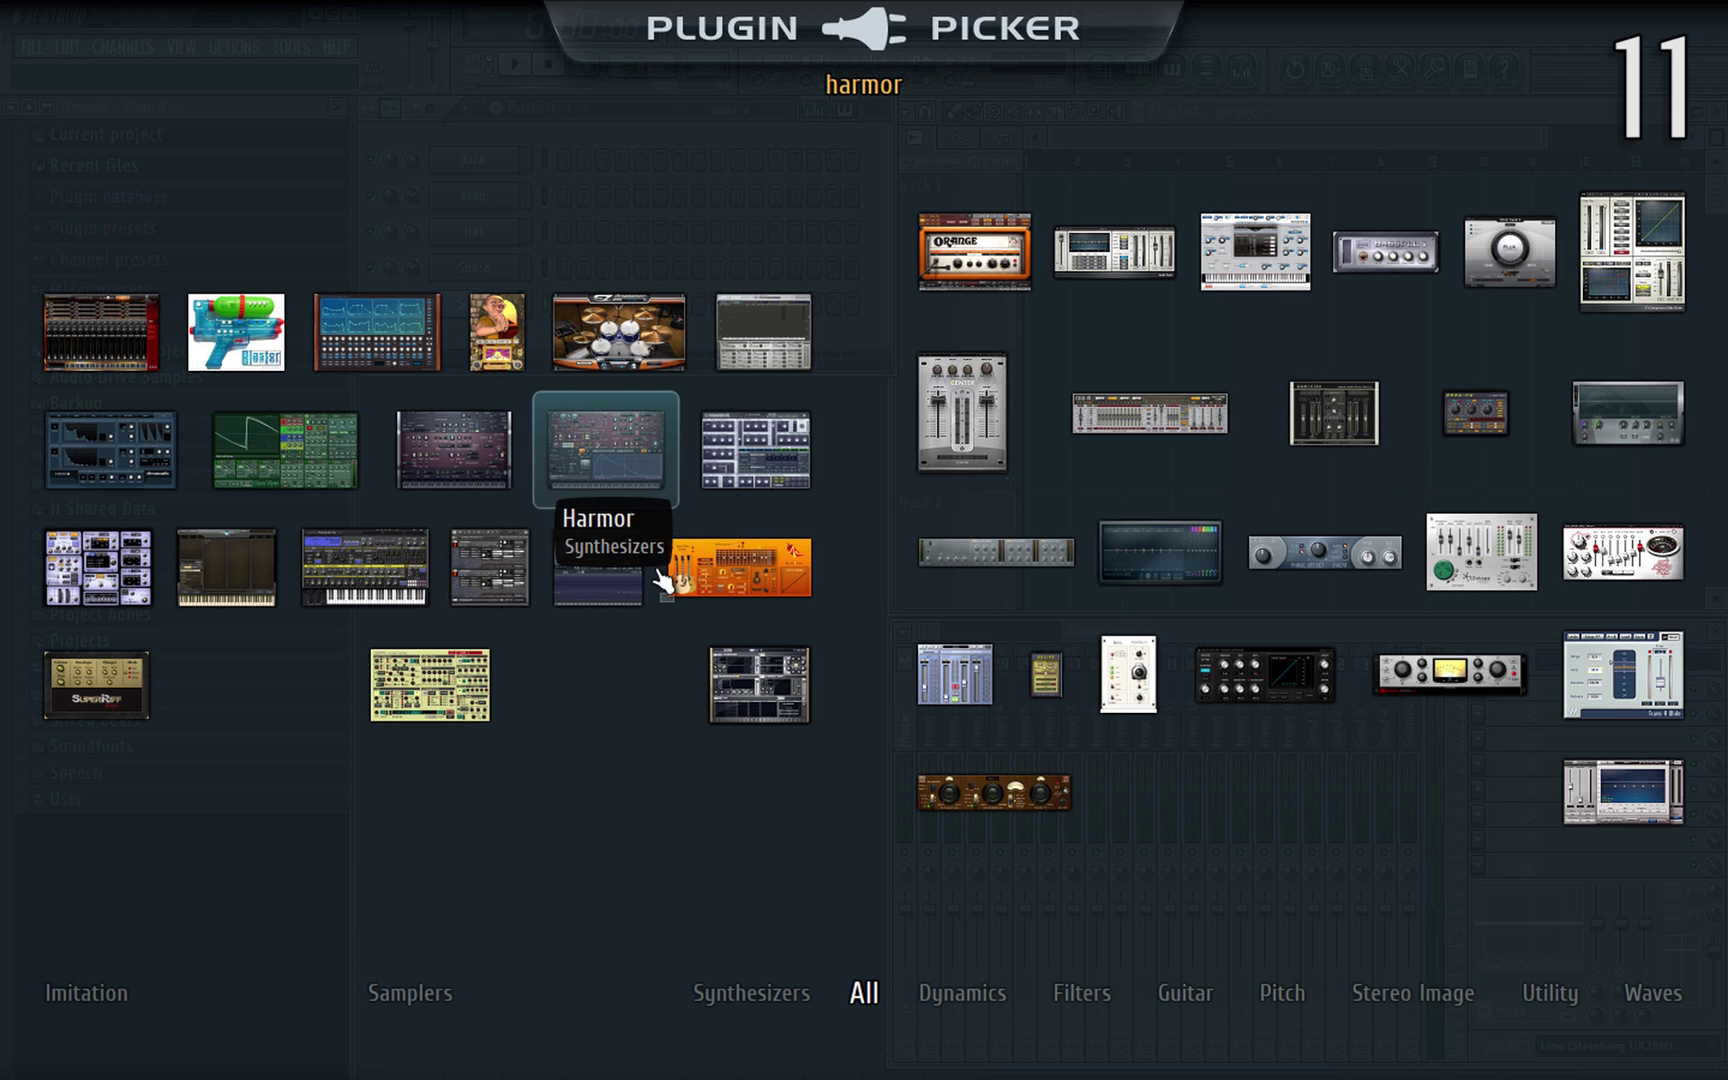
key(Left)
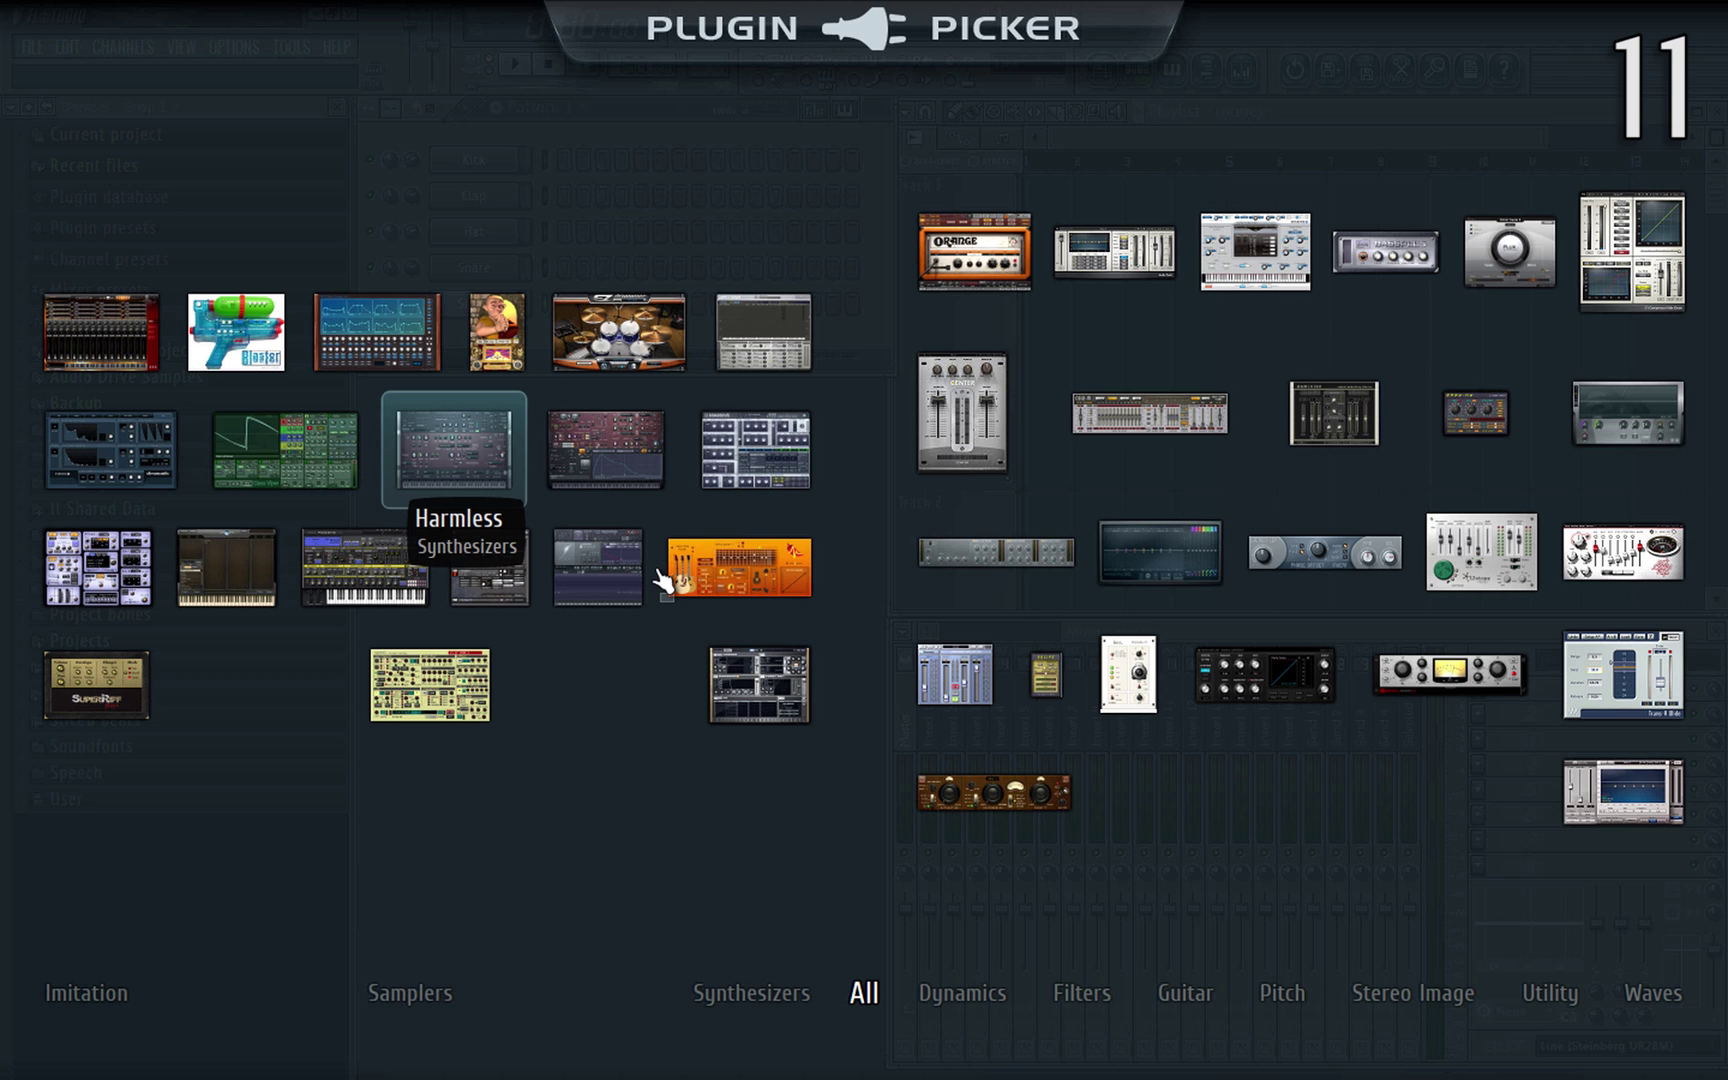
text(aria)
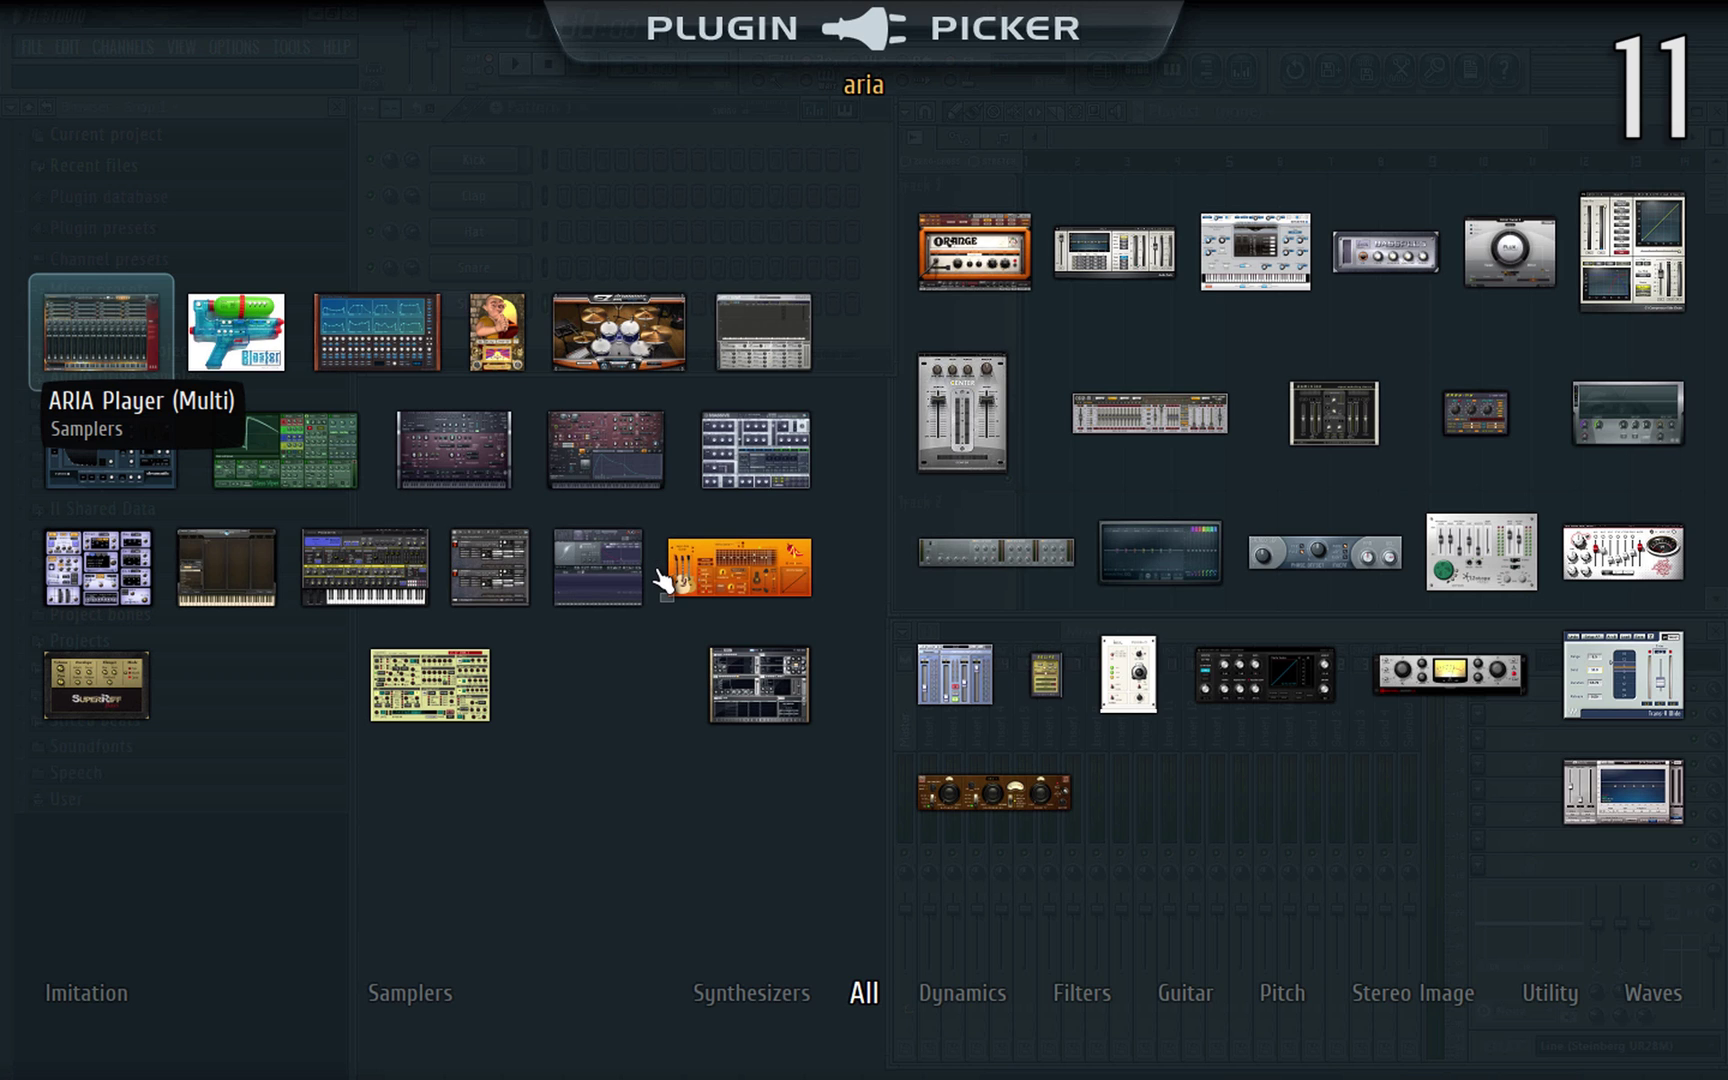